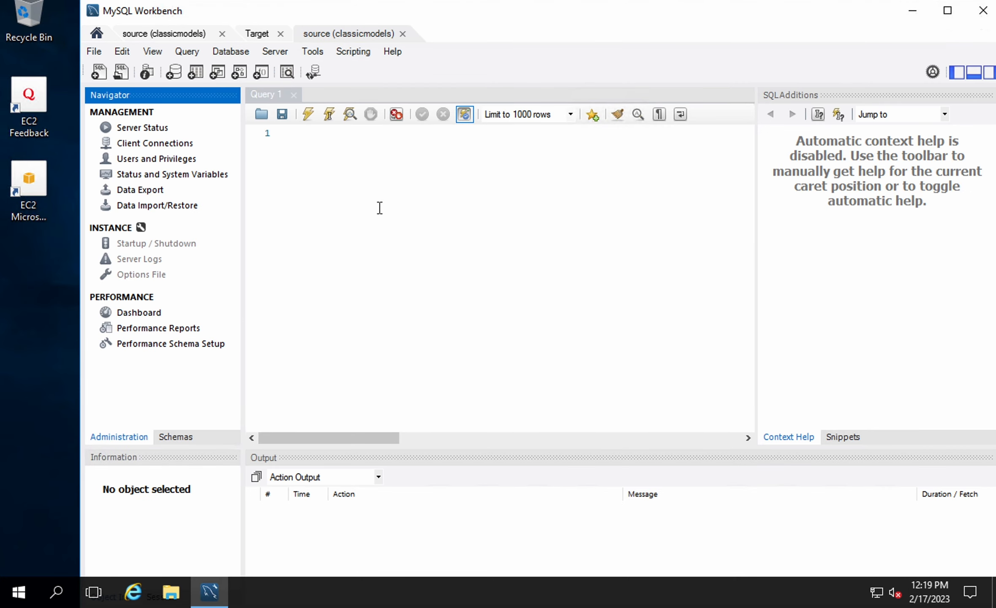
Show the Navigator's schema list and select the classicmodels schema
click(378, 209)
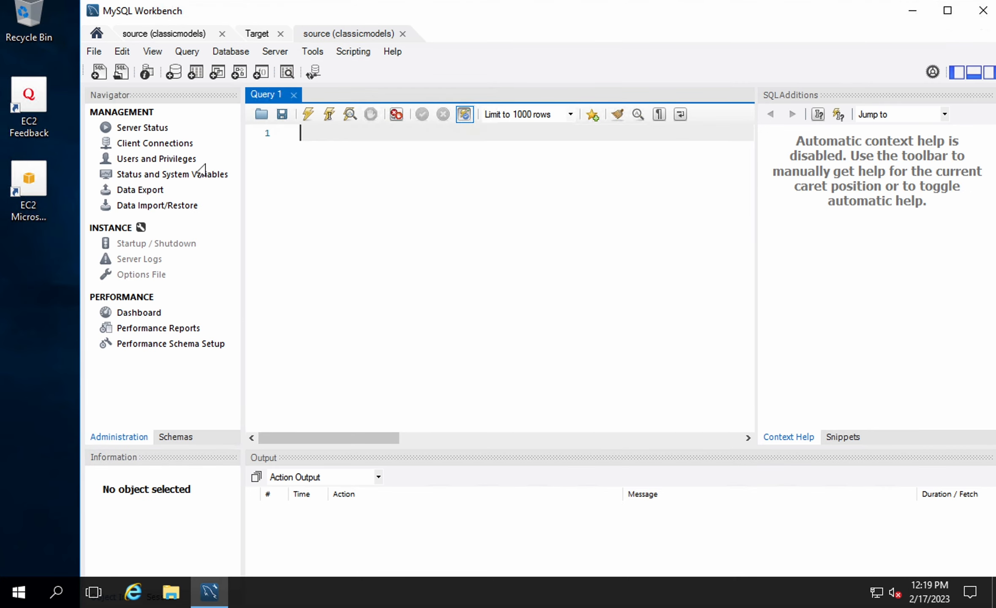
click(122, 438)
click(171, 437)
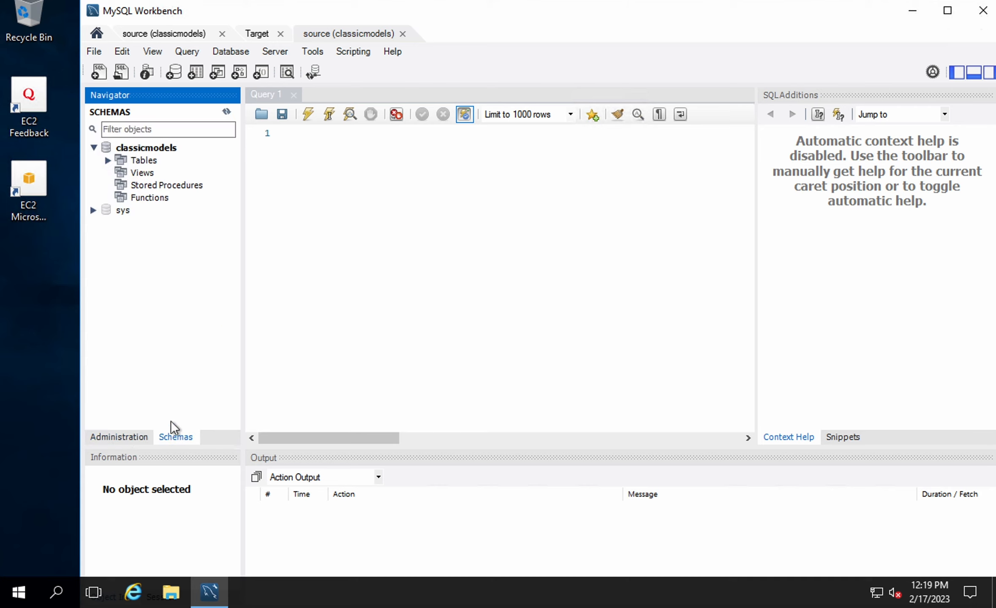
click(144, 149)
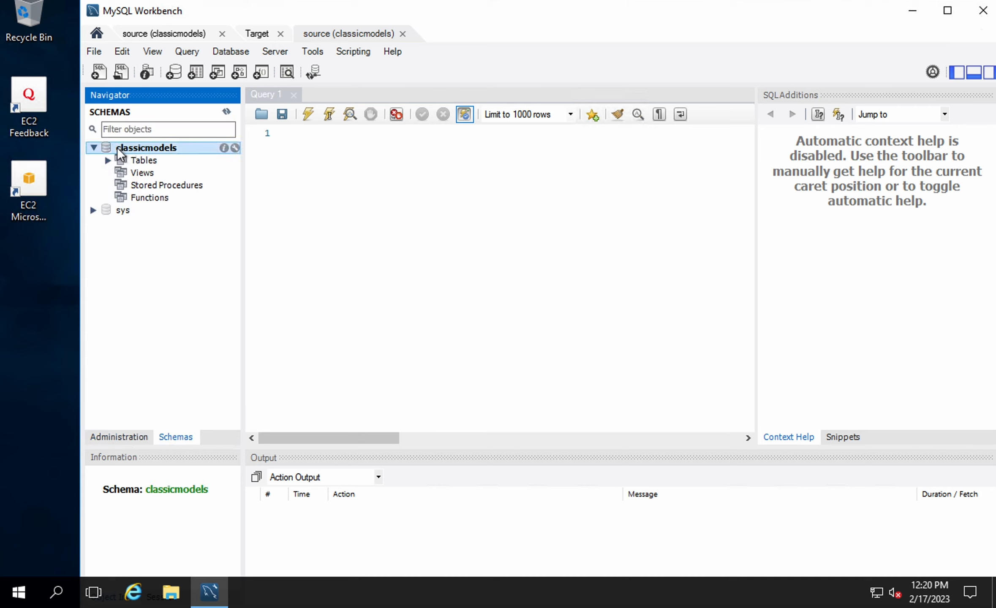
click(94, 148)
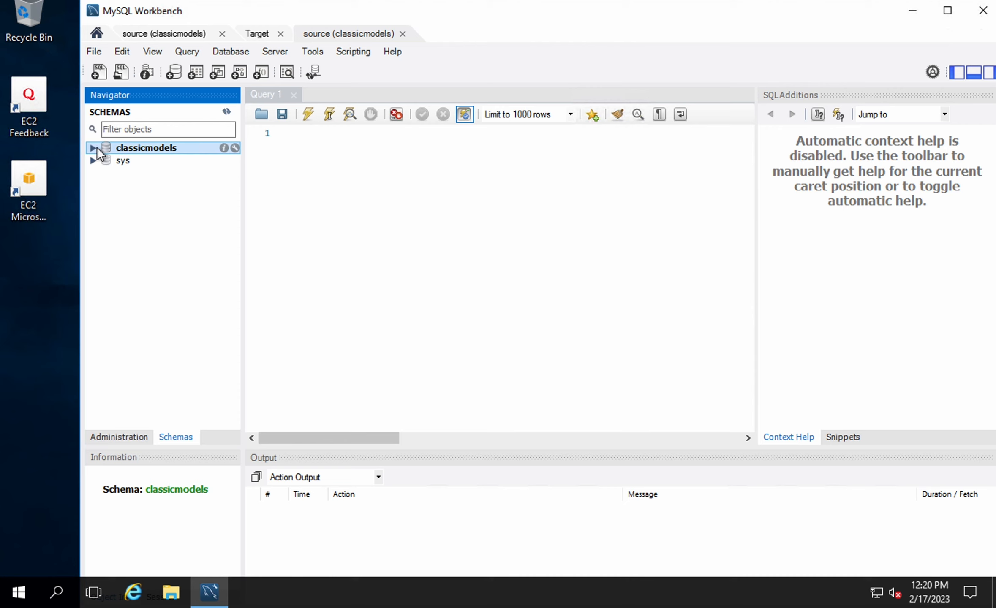
Set classicmodels as the default schema and expand its tree to view the tables
right_click(126, 147)
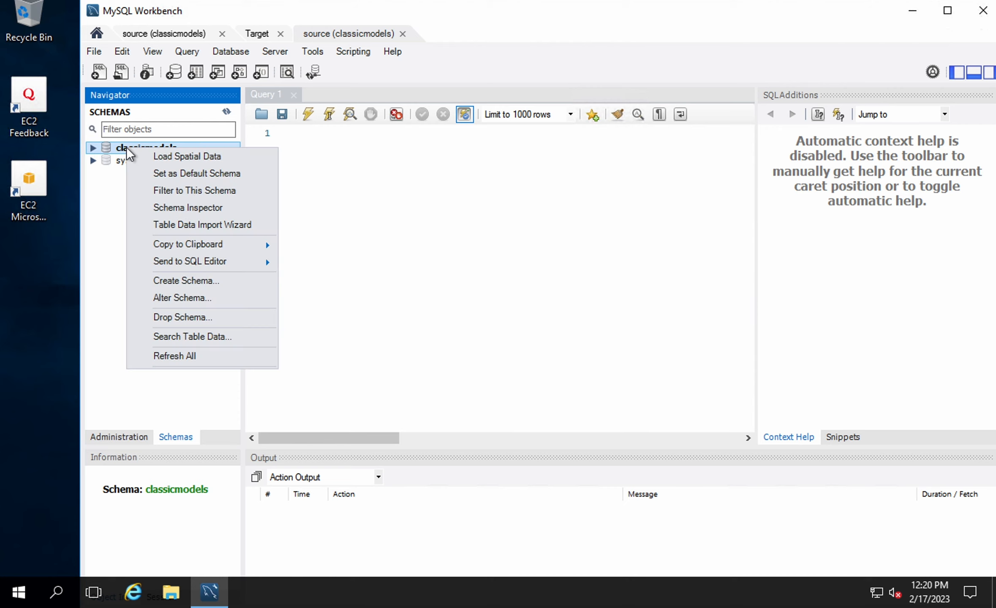
click(165, 176)
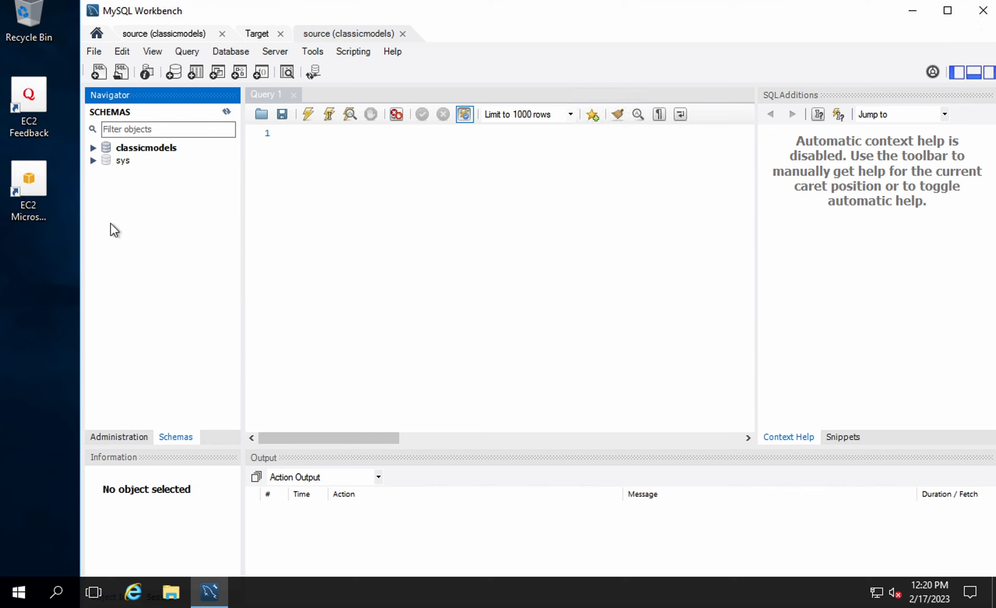
click(93, 150)
click(341, 133)
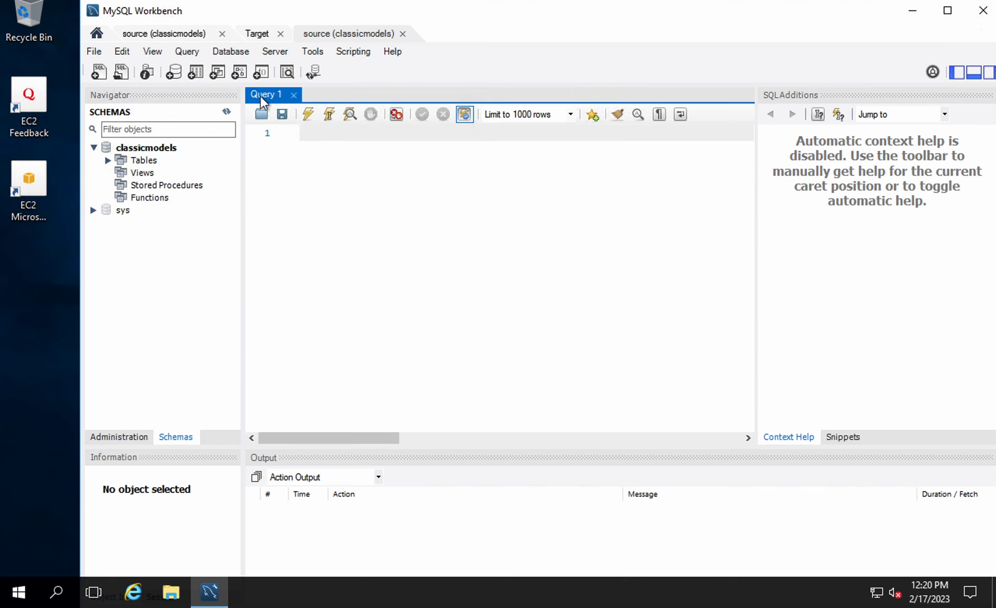
click(108, 161)
click(108, 162)
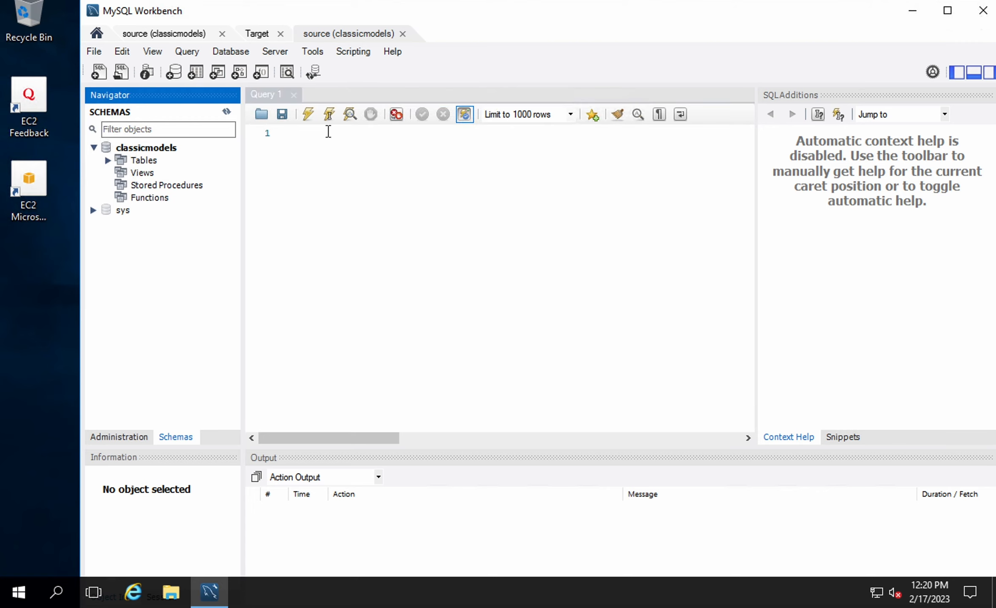
click(328, 131)
Run 'show tables' to list the eight classicmodels tables
text(show tables)
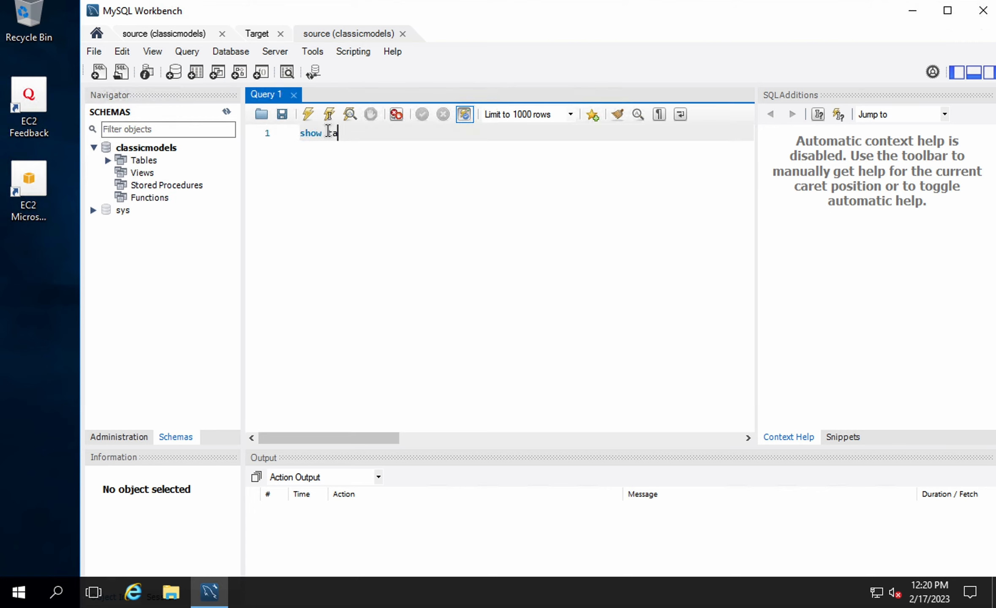
click(308, 114)
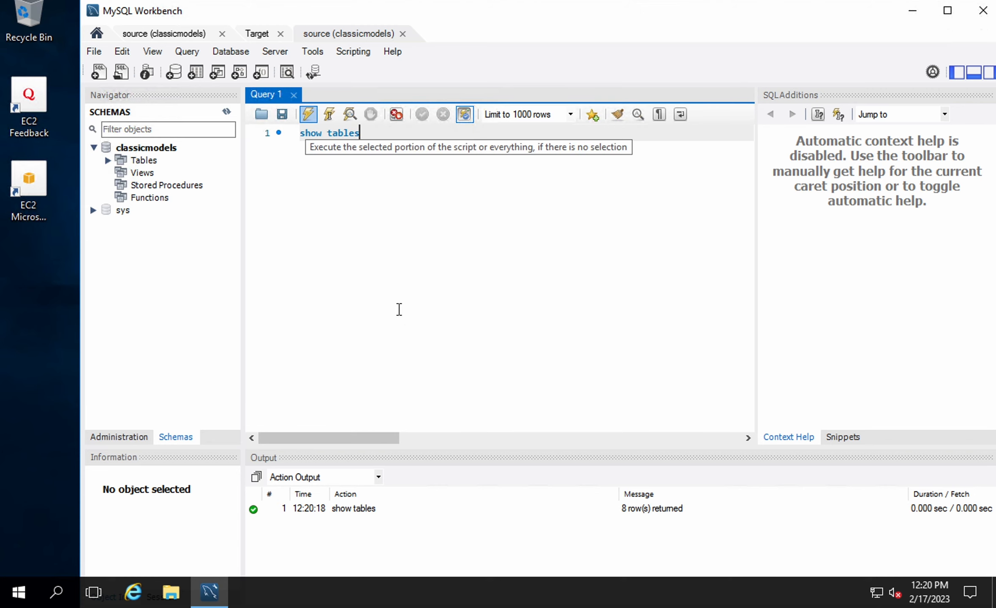
scroll(299, 376, down, 1)
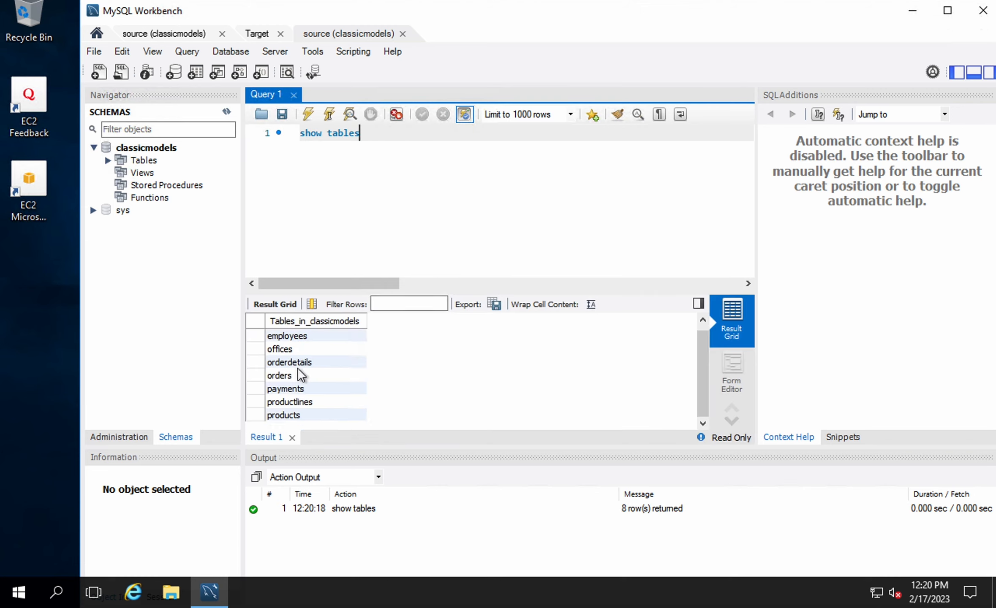
scroll(300, 375, up, 1)
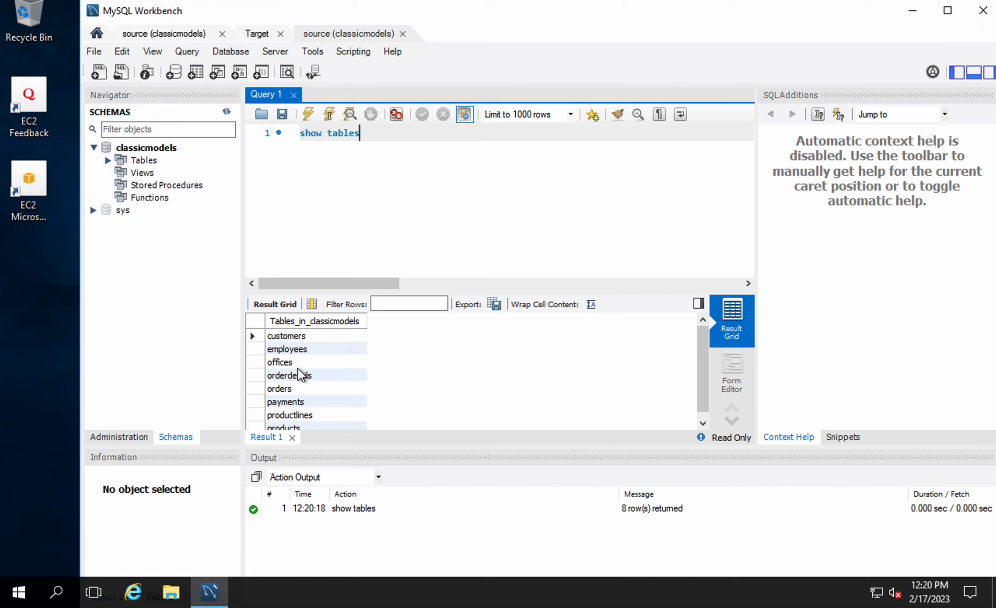
click(287, 337)
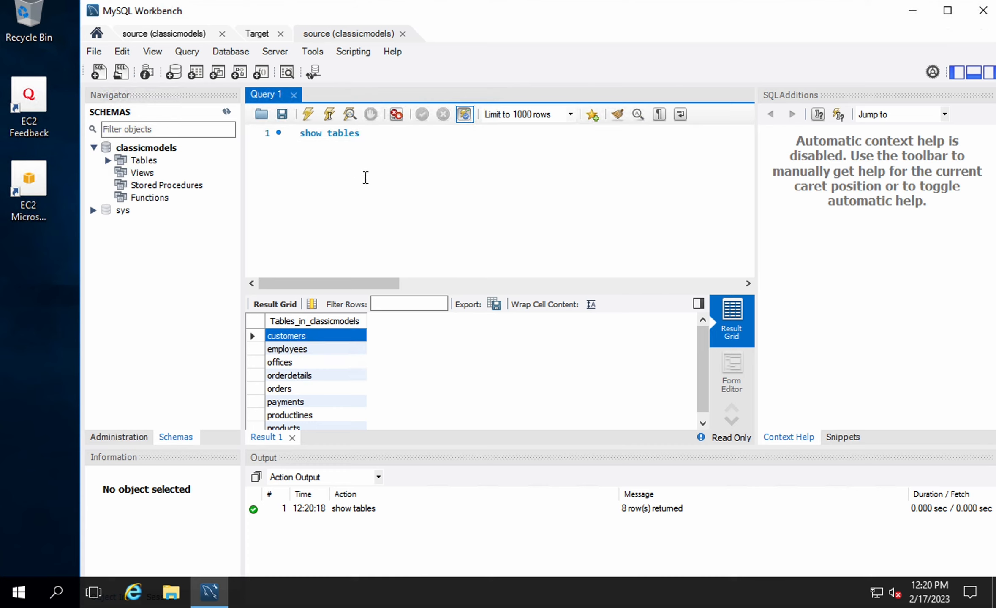
Replace the query with 'select * from customers'
click(376, 139)
key(BackSpace)
key(BackSpace)
key(BackSpace)
key(BackSpace)
key(BackSpace)
key(BackSpace)
key(BackSpace)
key(BackSpace)
key(BackSpace)
key(BackSpace)
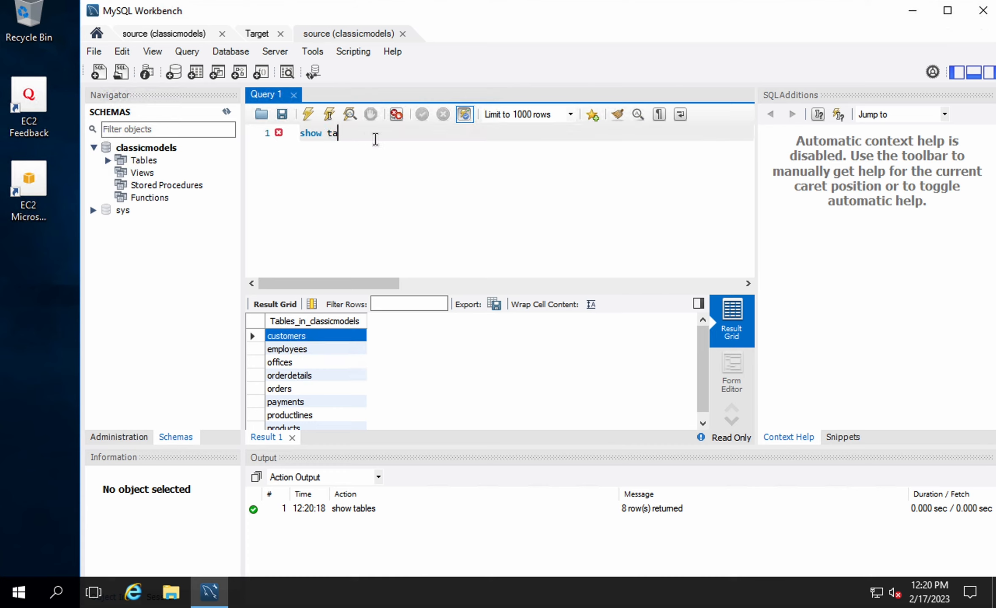
key(BackSpace)
text(select)
text( 8)
key(BackSpace)
key(BackSpace)
text(* from customers)
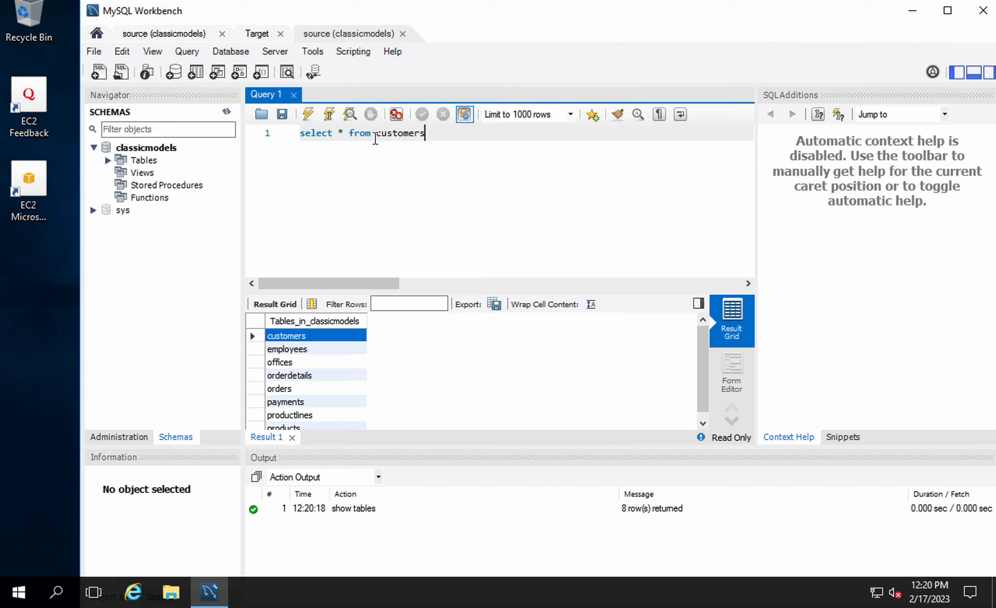
Run 'select * from classicmodels.customers;' and scroll through the 122 returned rows
click(378, 136)
text(classicmodel)
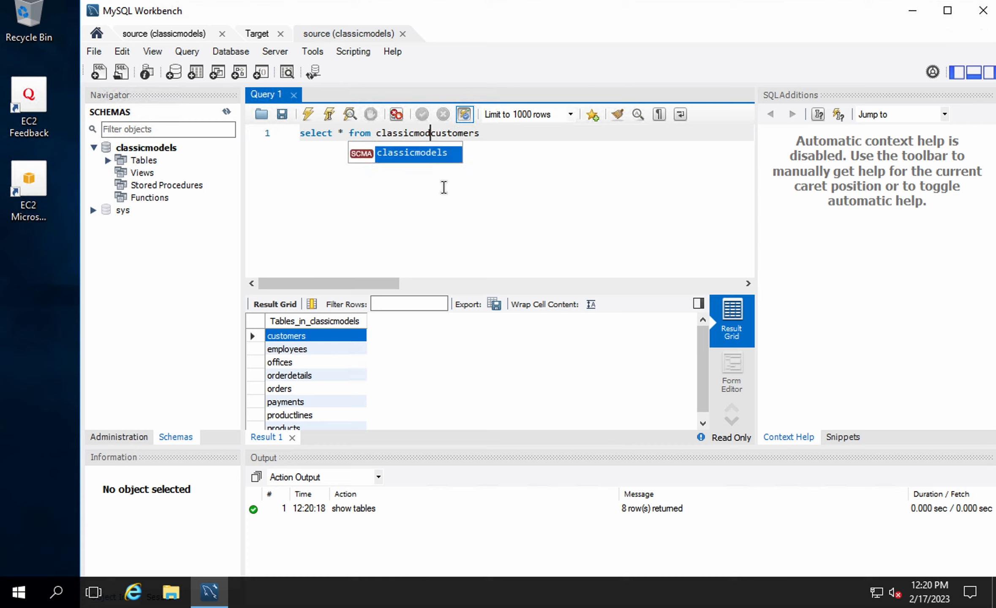
text(s.)
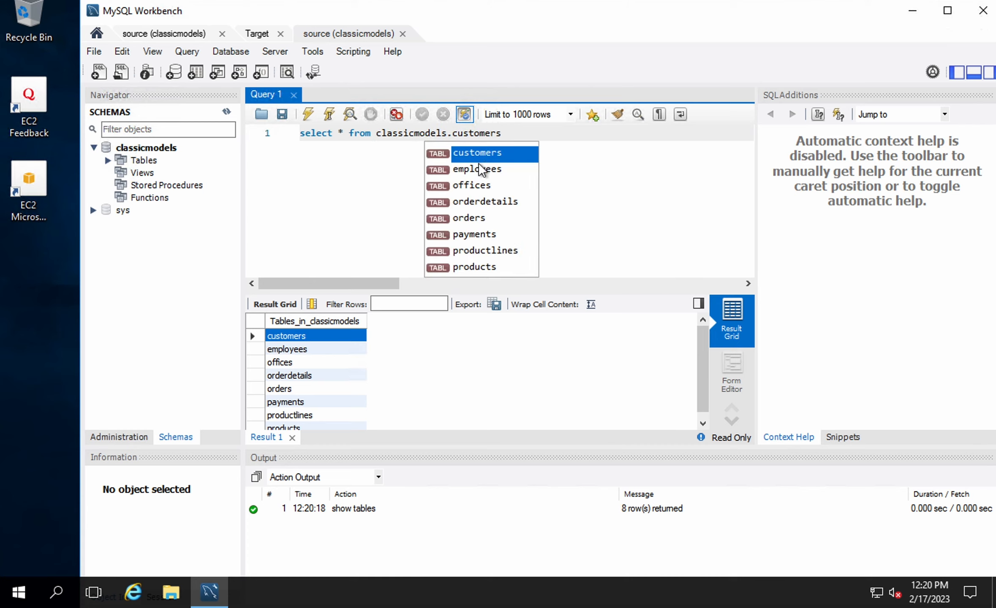
double_click(508, 161)
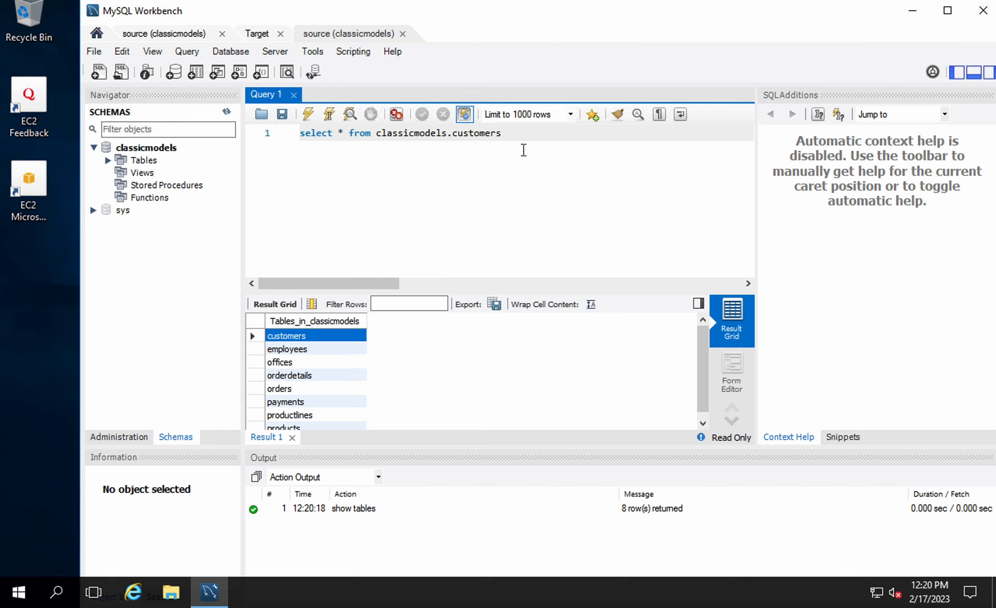
text(;)
click(308, 114)
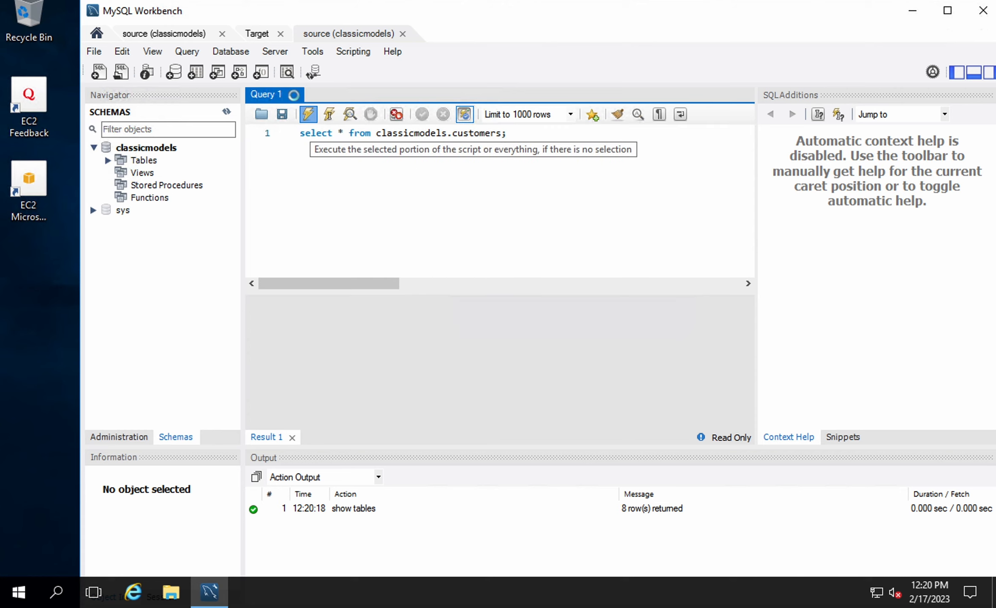
scroll(414, 387, down, 3)
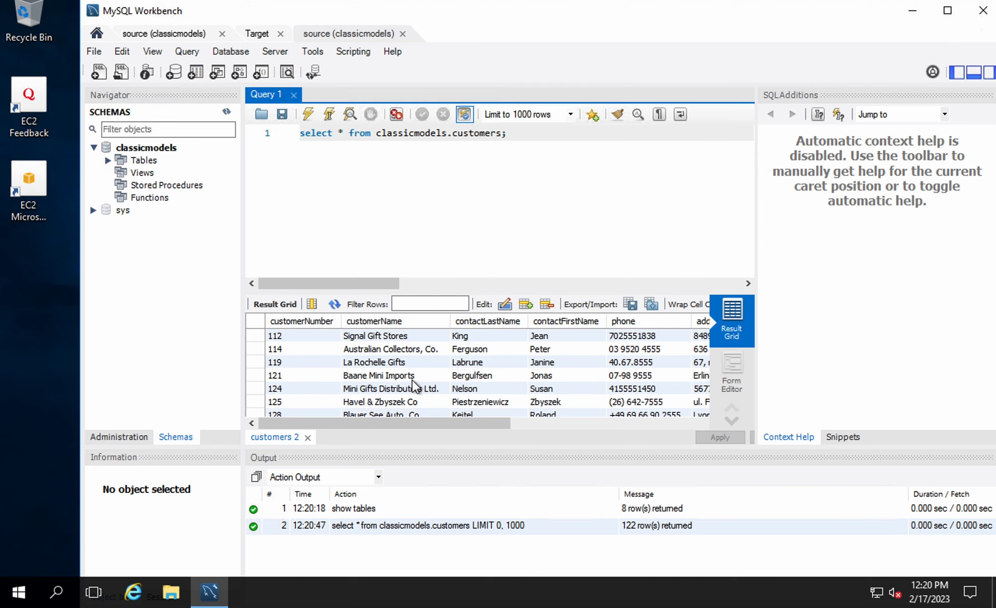
scroll(414, 386, down, 17)
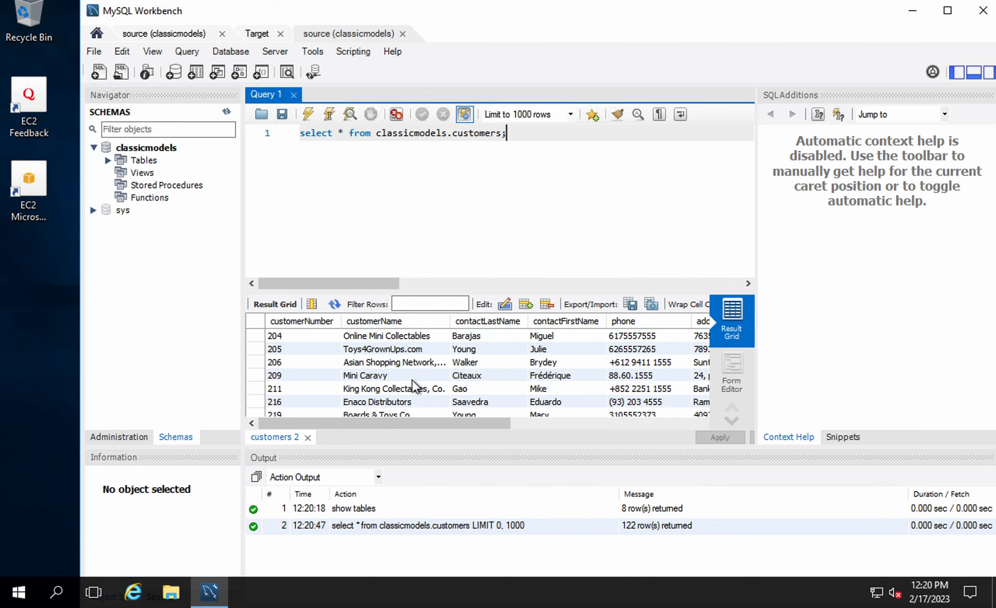
scroll(414, 387, down, 8)
scroll(414, 386, up, 20)
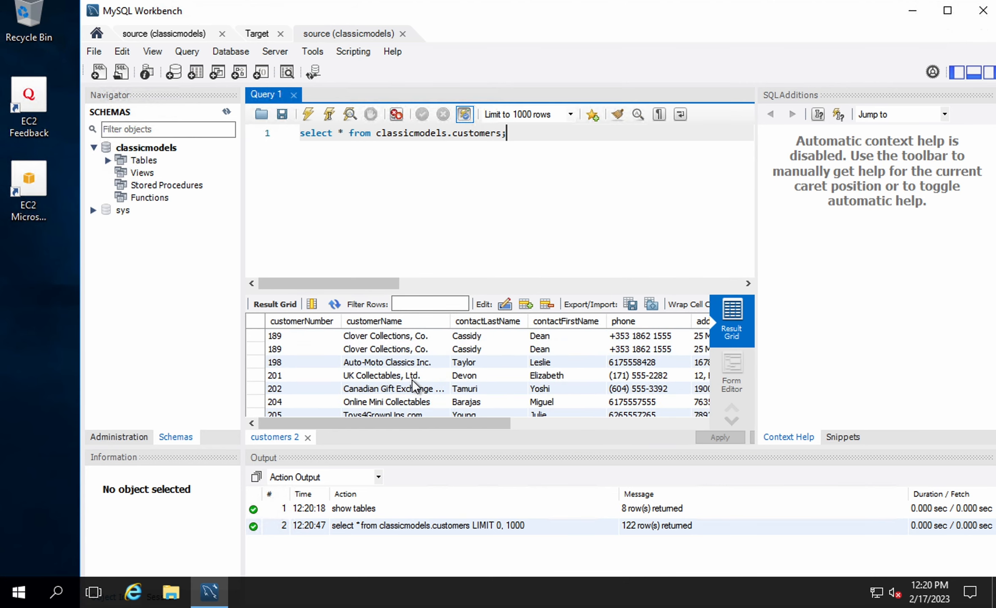
Close the first classicmodels source connection tab
click(93, 147)
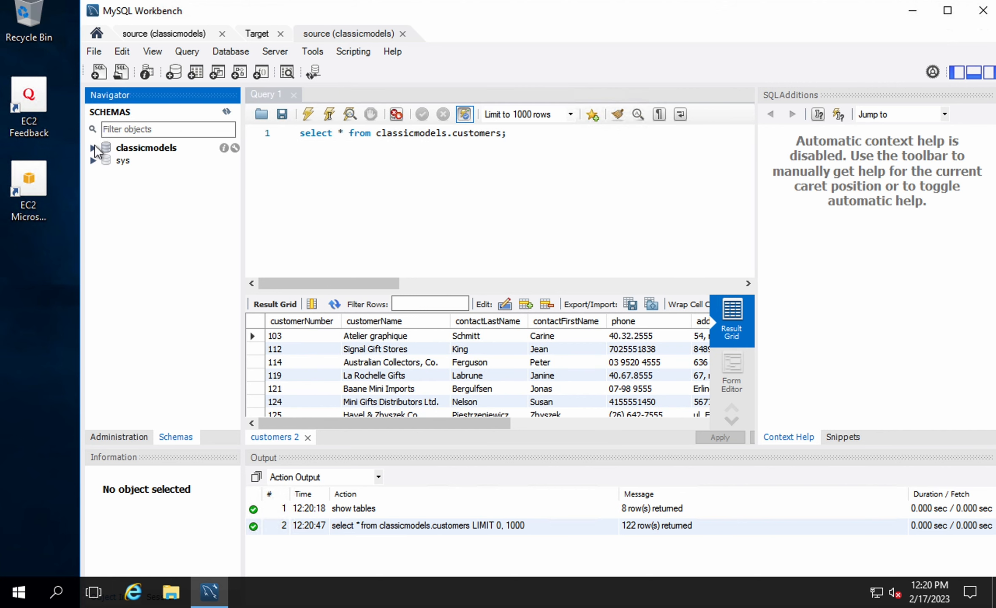
click(145, 148)
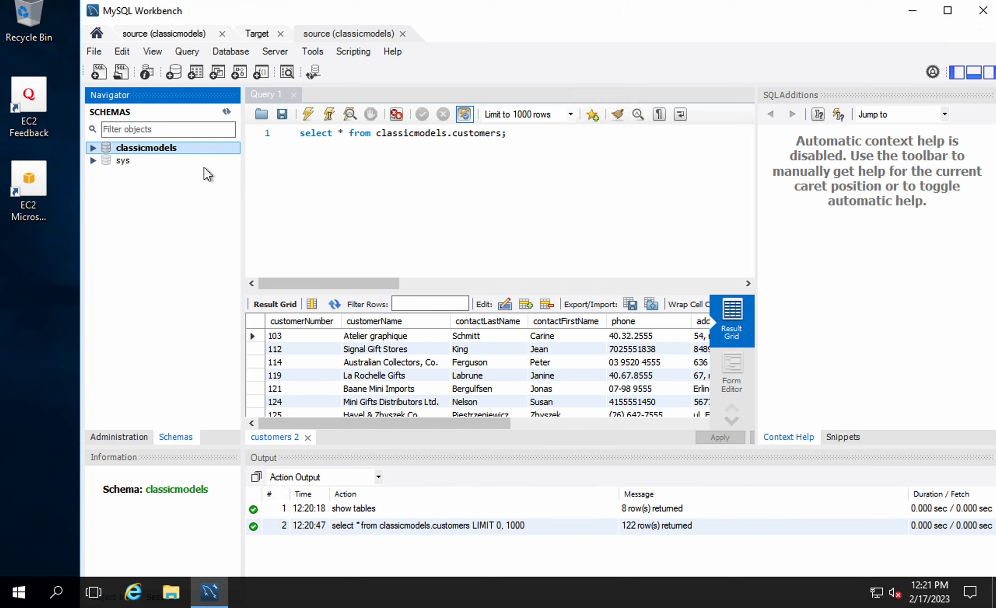
click(220, 34)
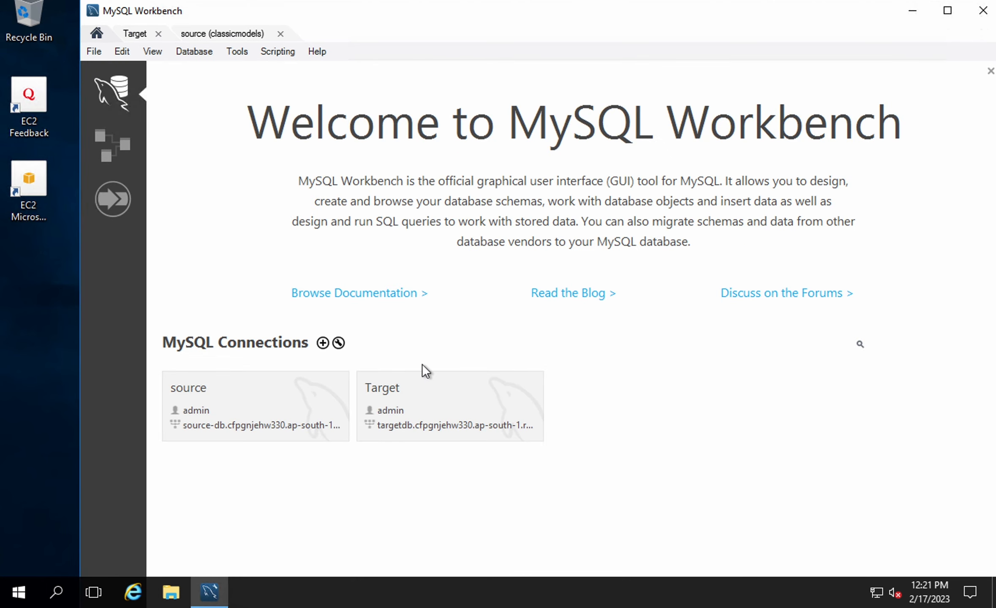
In the Target connection, refresh the schema list and clear the output log
click(134, 34)
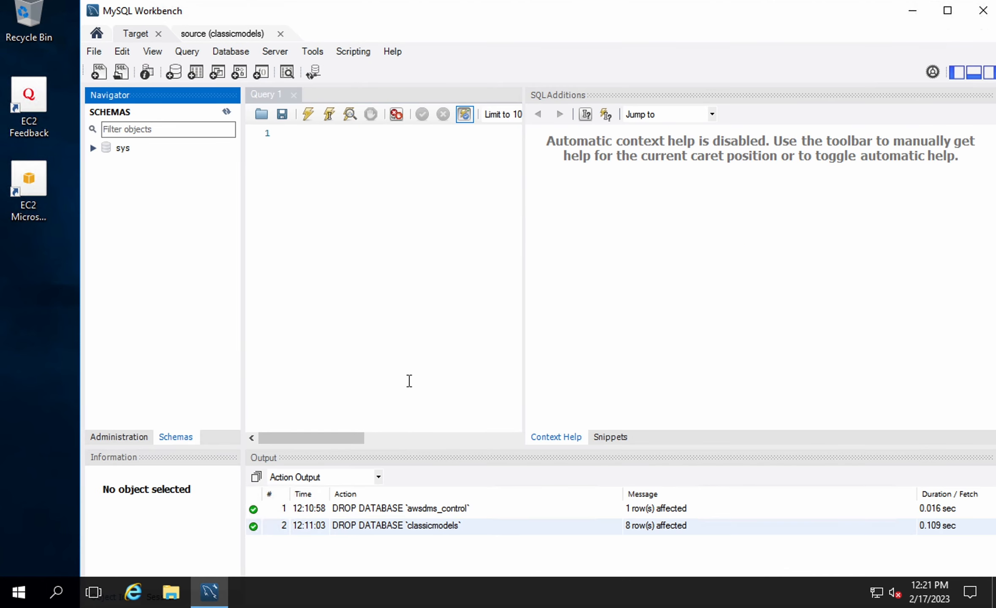
click(131, 436)
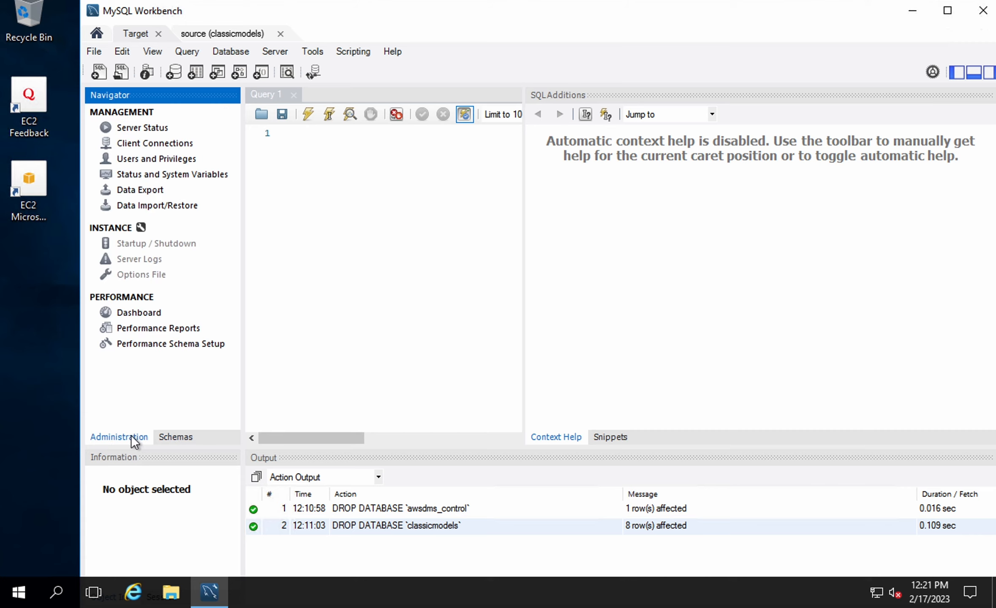
click(176, 437)
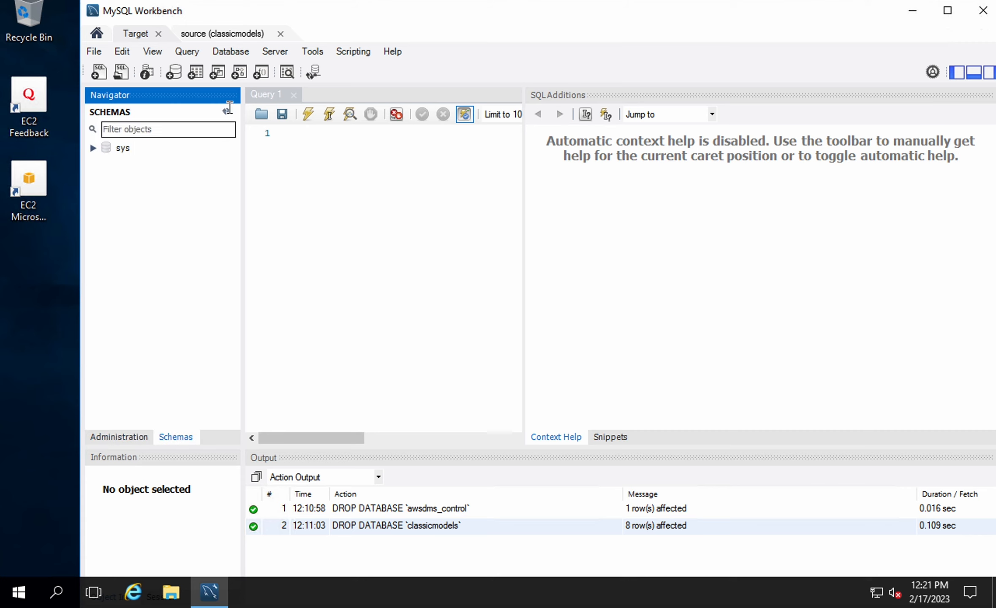
click(134, 187)
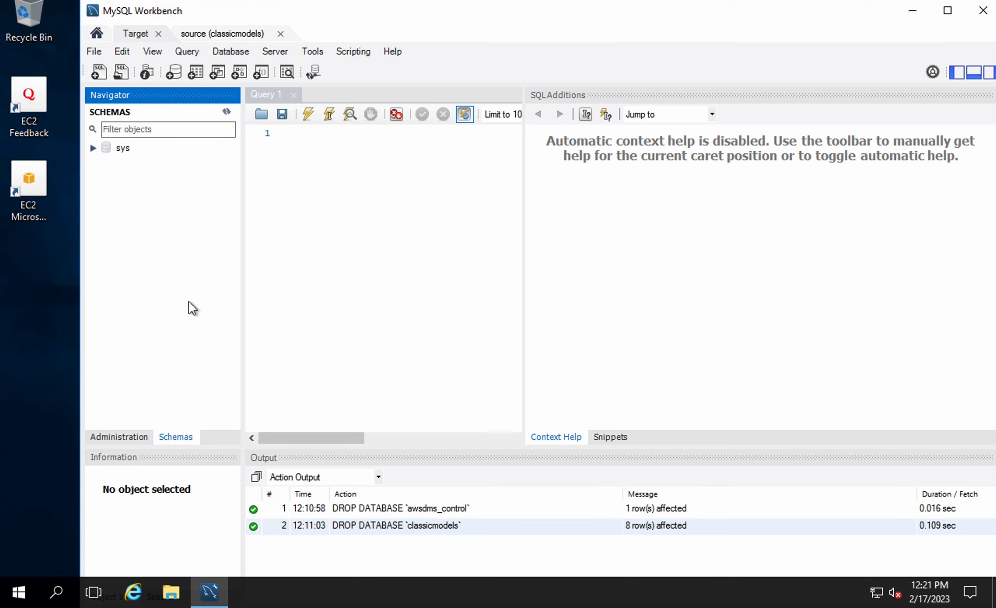
right_click(372, 528)
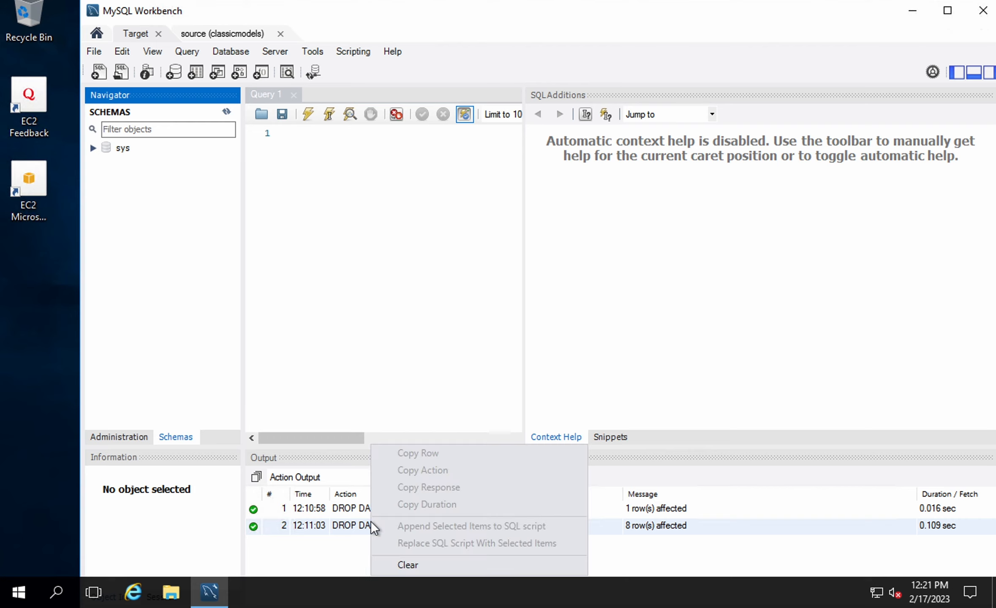
click(397, 565)
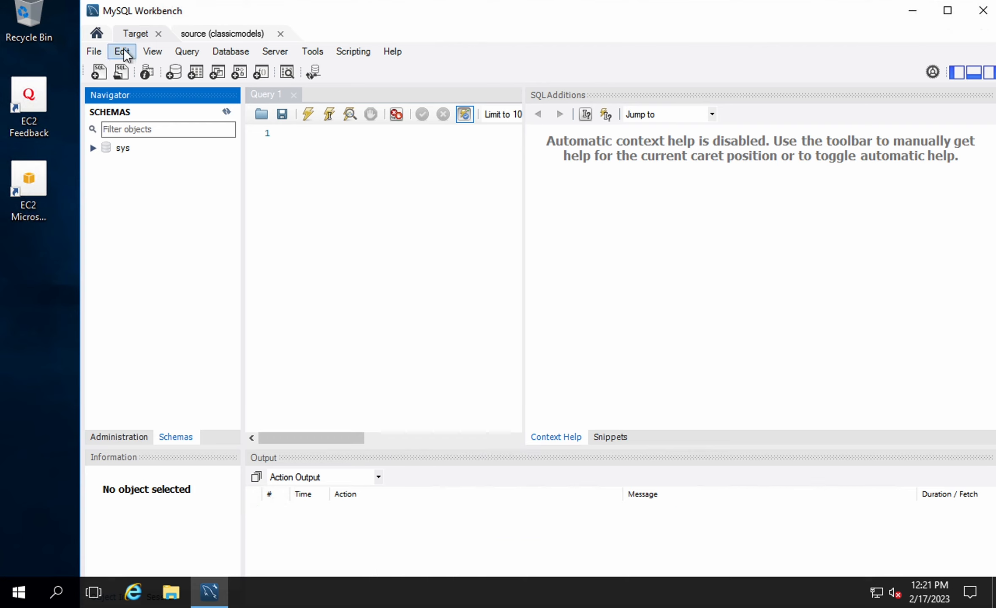
Return to the Workbench home page and switch to the Mac workspace with the dms.drawio diagram
click(133, 40)
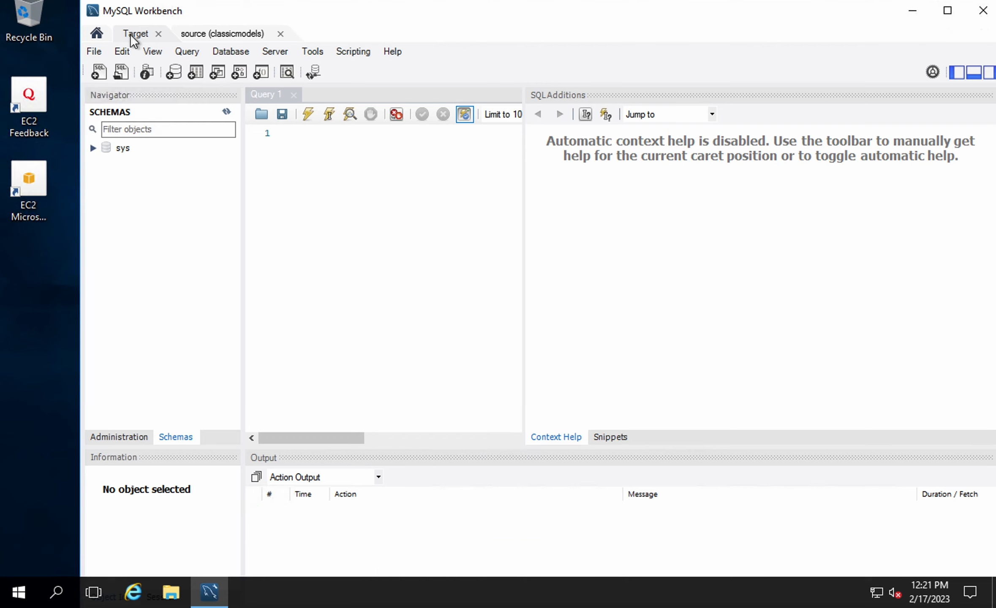
click(96, 33)
key(ctrl+Left)
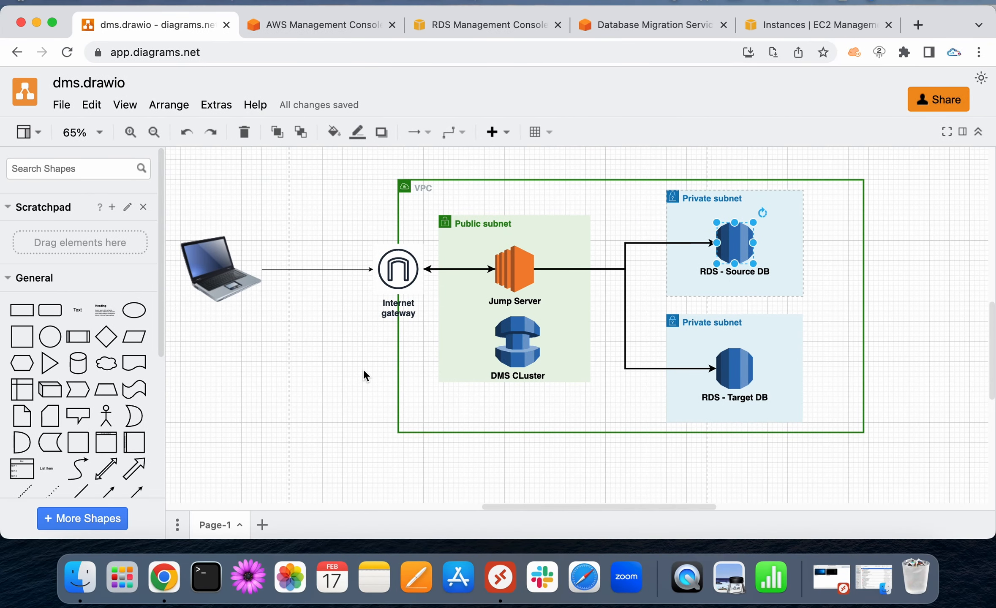
Point out the DMS CLuster, RDS - Source DB and RDS - Target DB shapes in the diagram
click(517, 352)
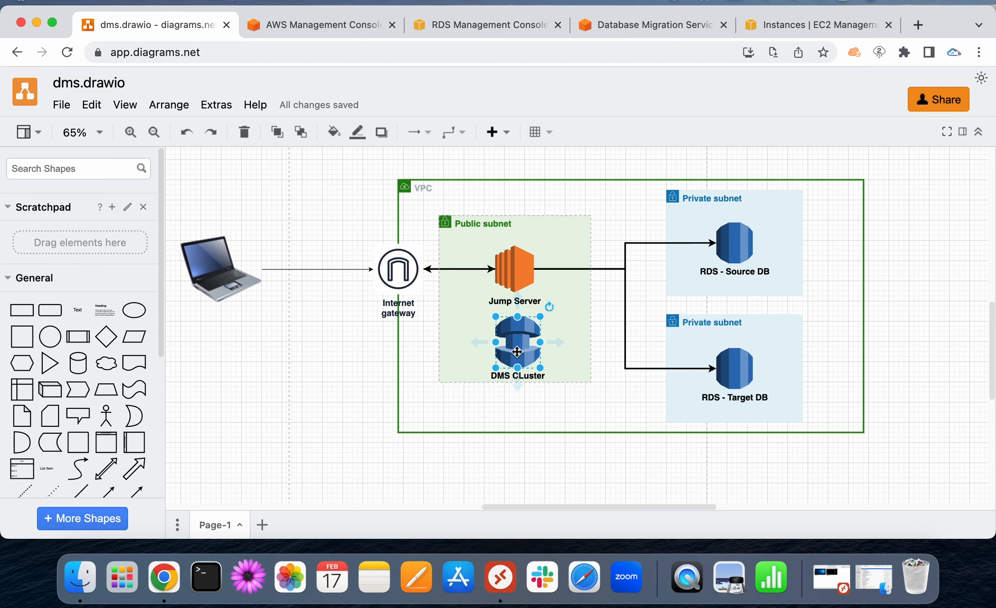
click(735, 238)
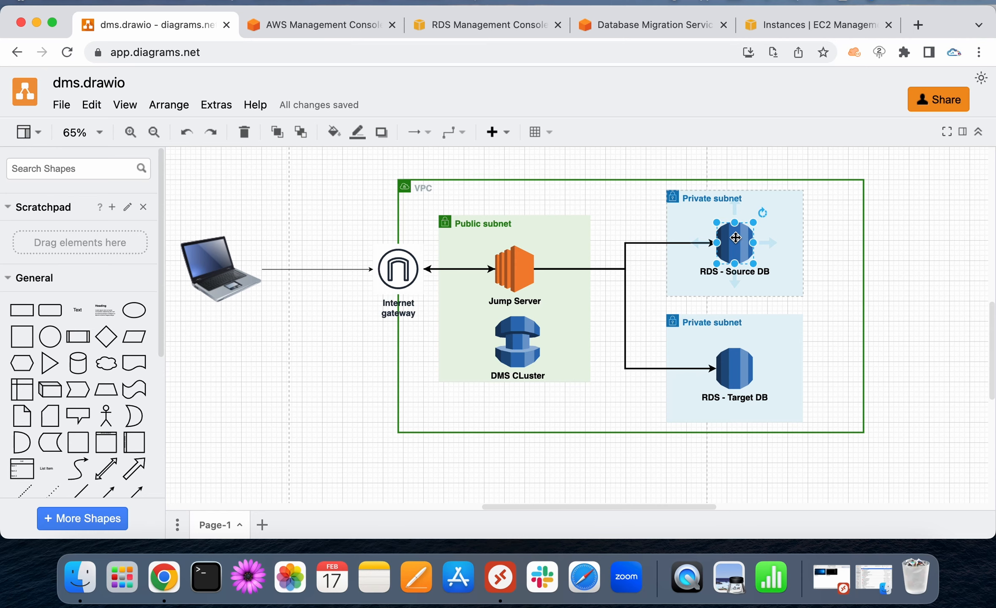
click(531, 337)
click(734, 376)
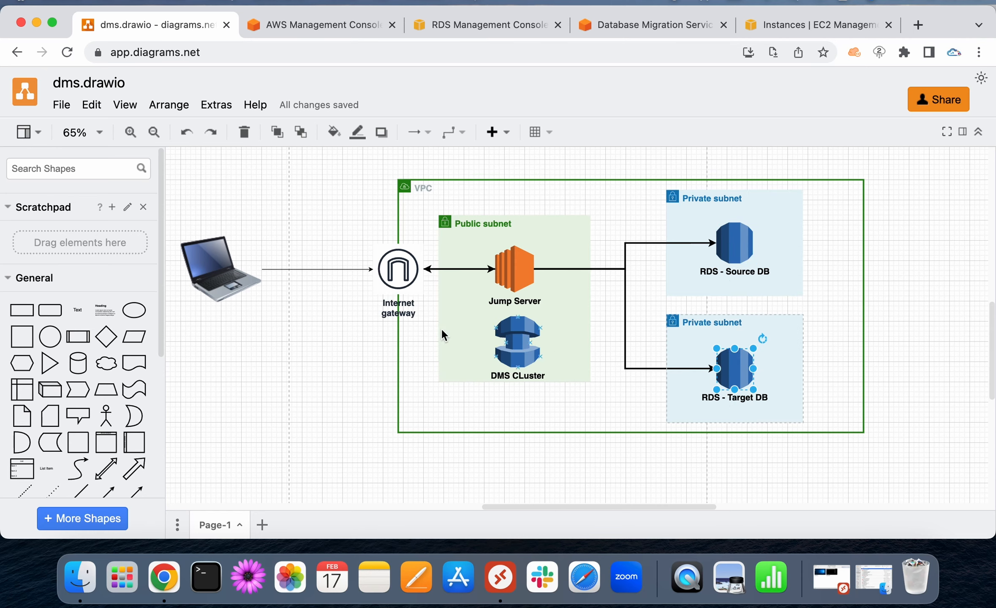
click(651, 27)
From Replication instances, start a new replication instance named dms
scroll(48, 241, up, 2)
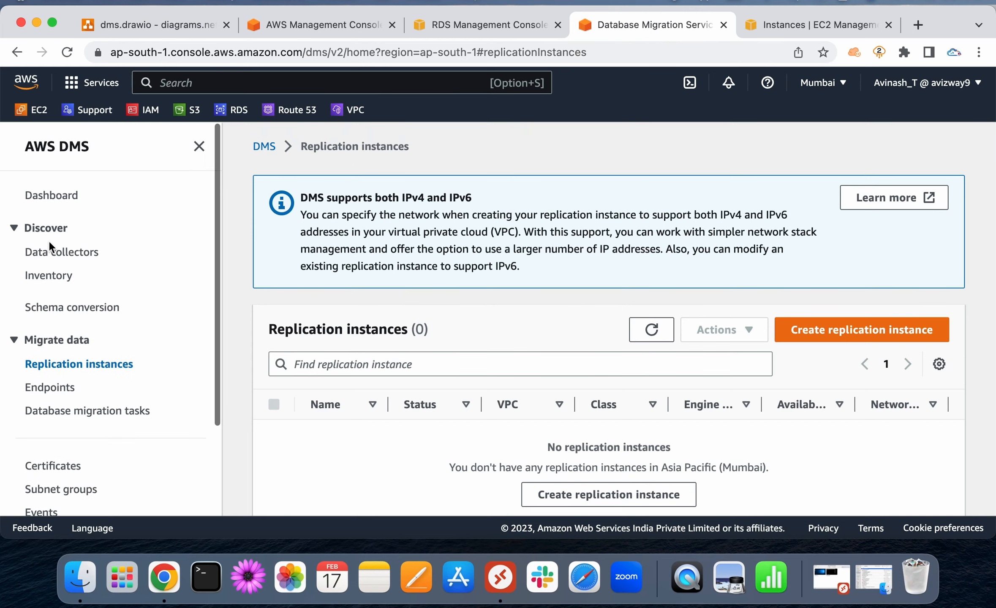
click(48, 147)
scroll(53, 338, down, 3)
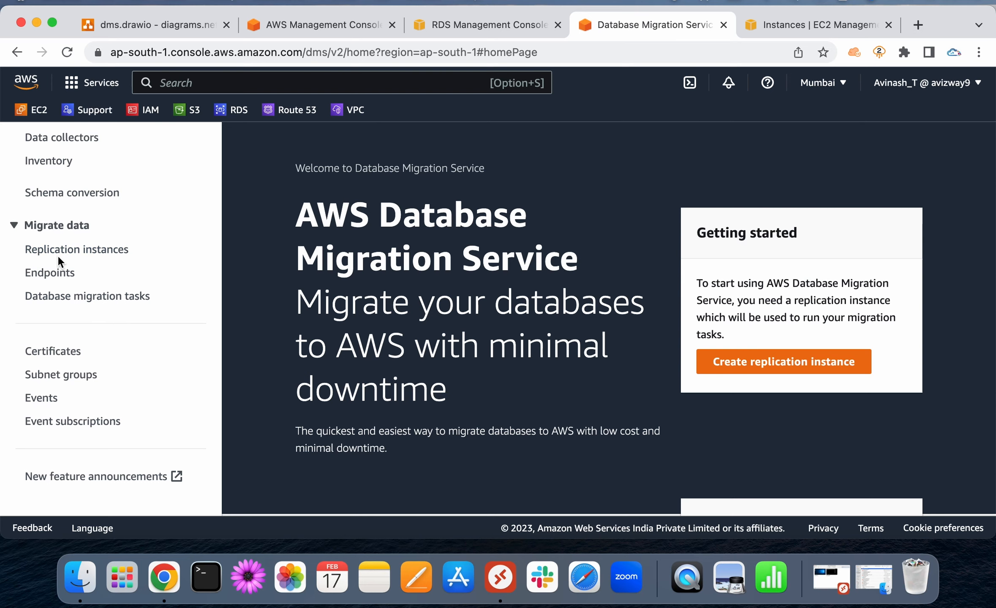
click(51, 255)
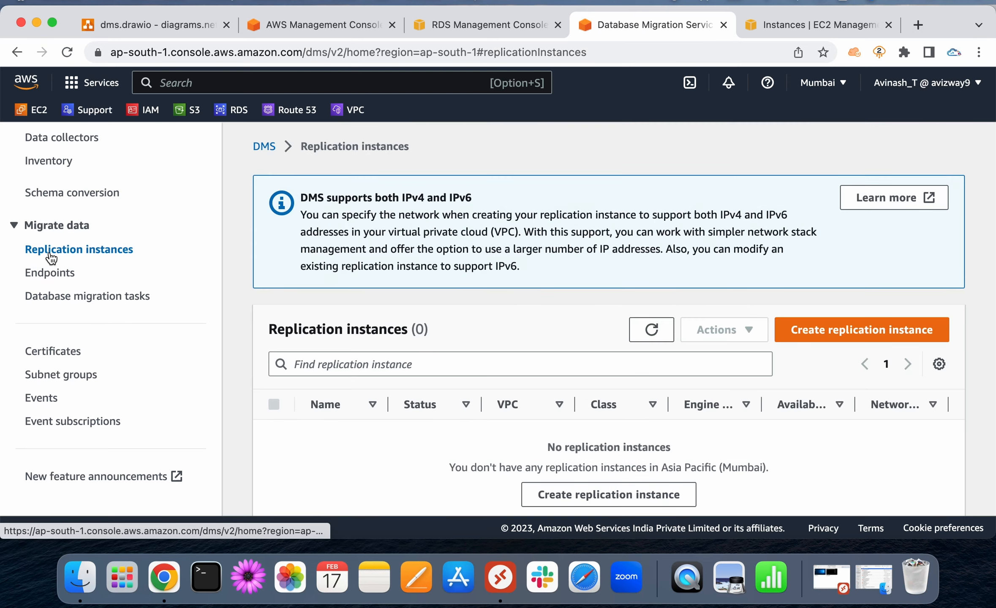
scroll(402, 318, down, 1)
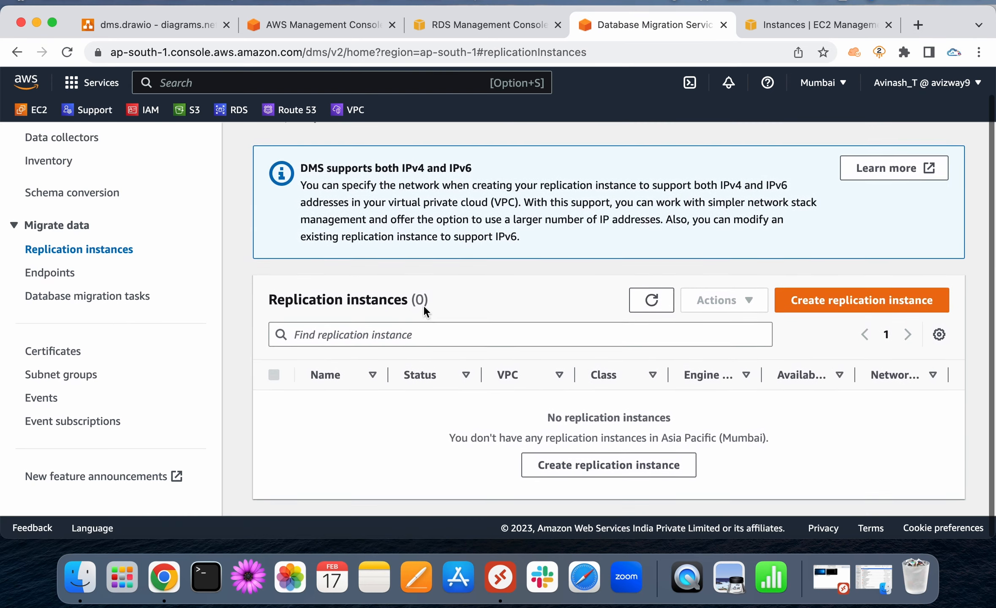
click(828, 302)
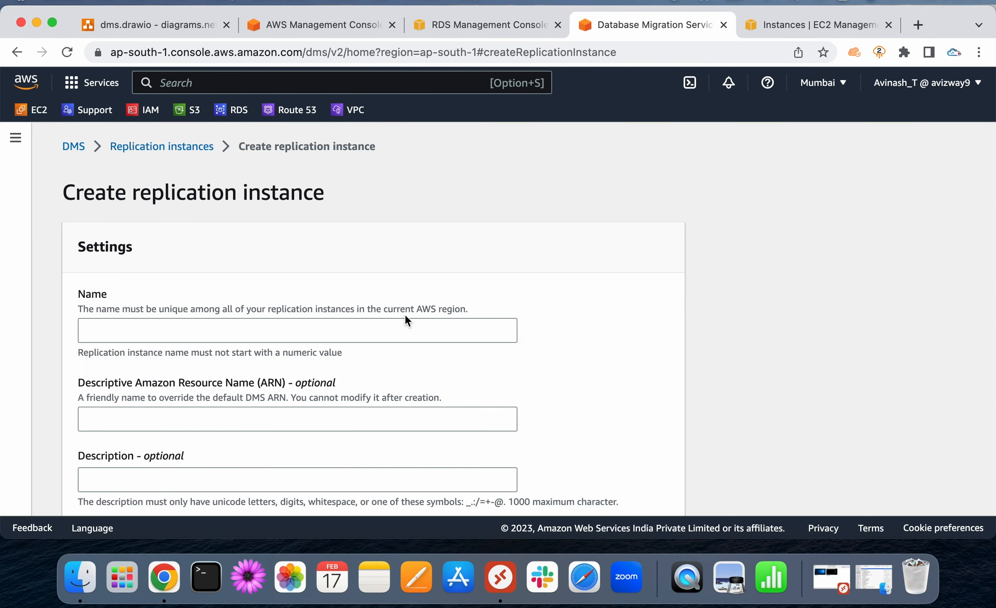
scroll(405, 321, down, 2)
click(344, 277)
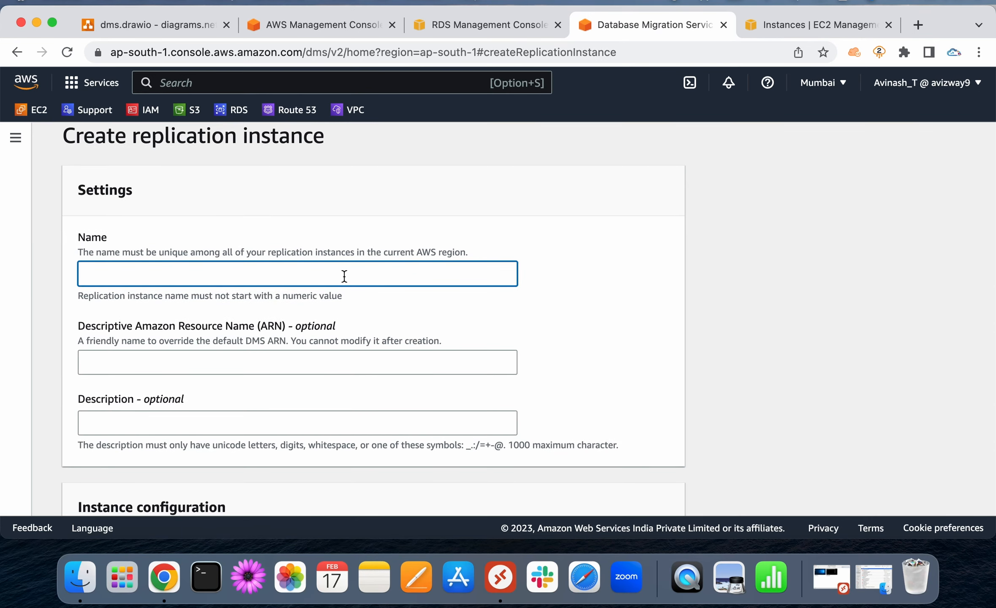
text(dms)
Set the instance class to dms.t3.micro, without previous-generation classes
scroll(552, 303, down, 4)
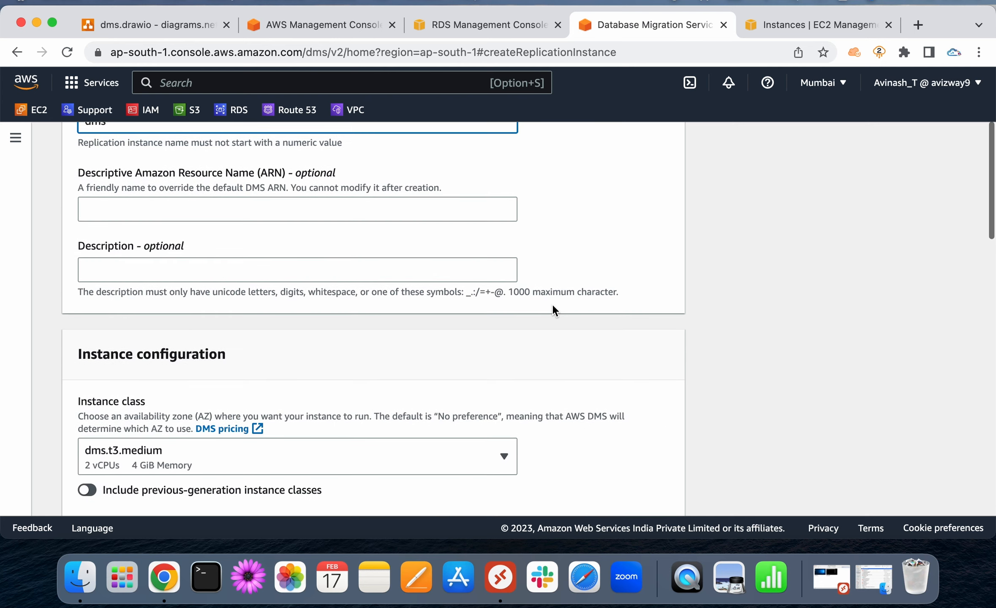
scroll(302, 346, down, 4)
click(192, 298)
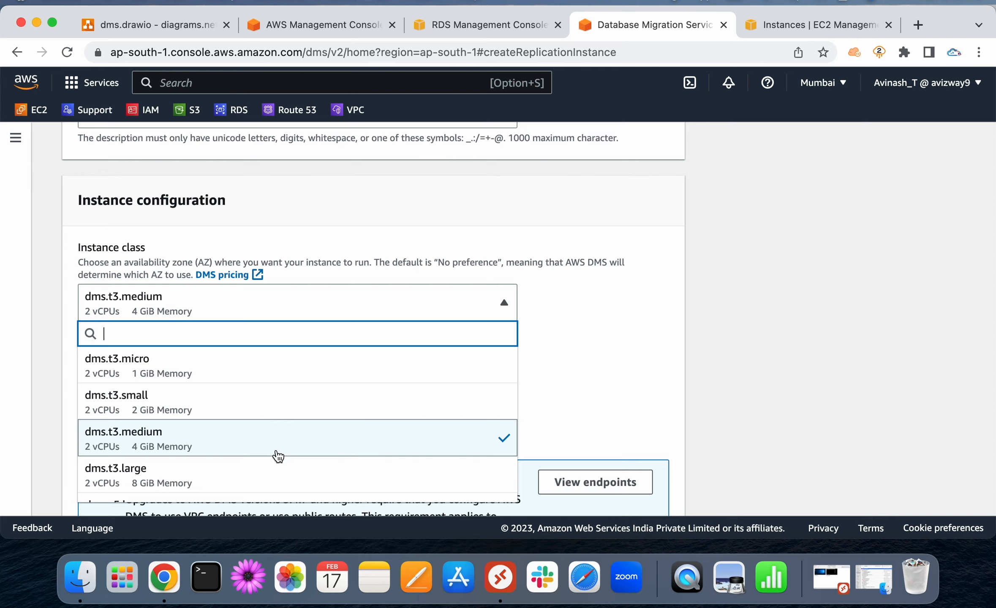
click(245, 381)
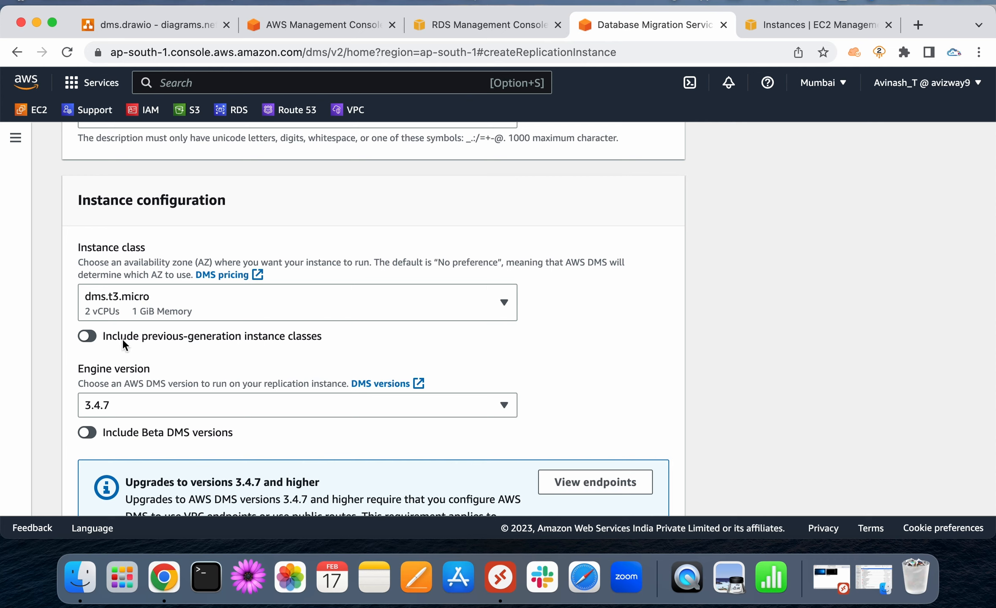
click(86, 337)
click(206, 296)
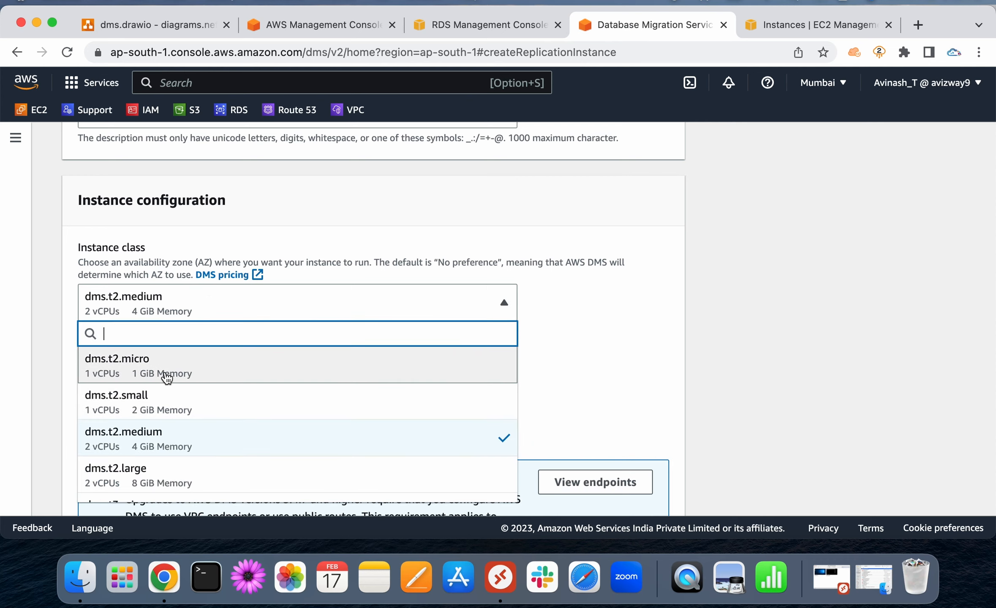
click(610, 334)
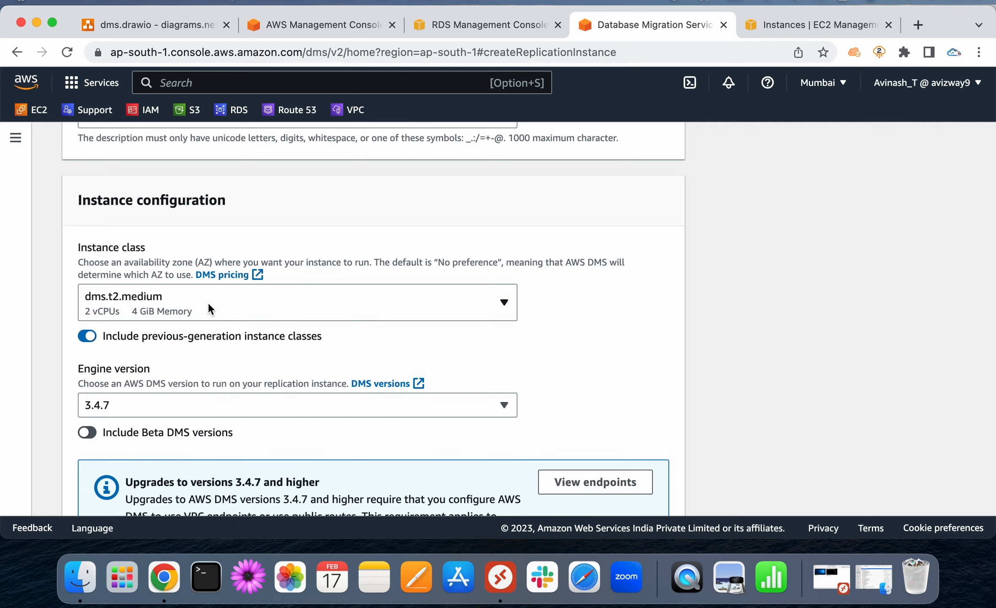
click(88, 337)
click(322, 307)
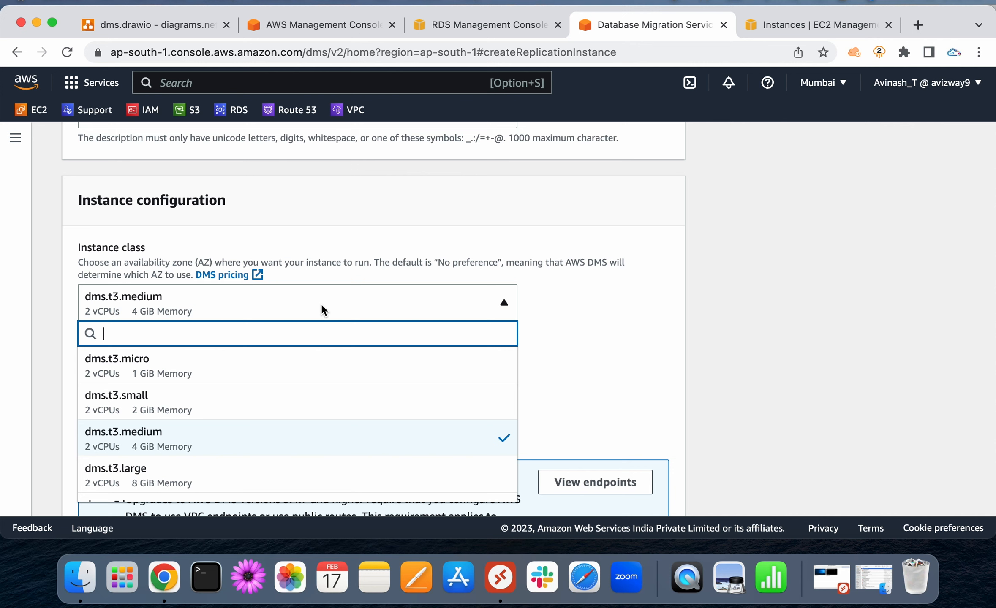
click(267, 361)
Keep engine version 3.4.7 and choose Dev or test workload (Single-AZ)
scroll(572, 347, down, 3)
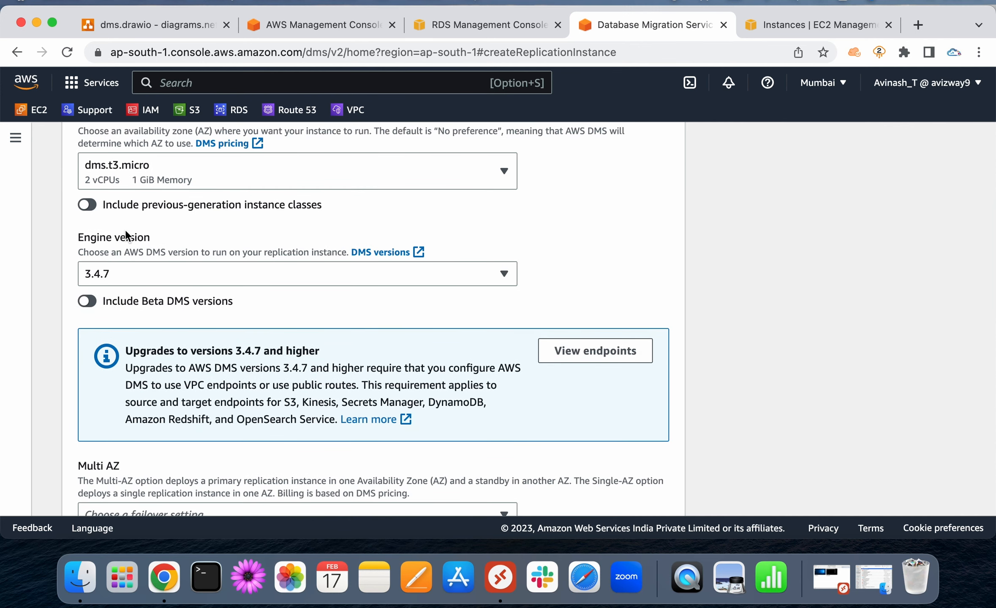
click(164, 274)
click(164, 275)
scroll(707, 284, down, 4)
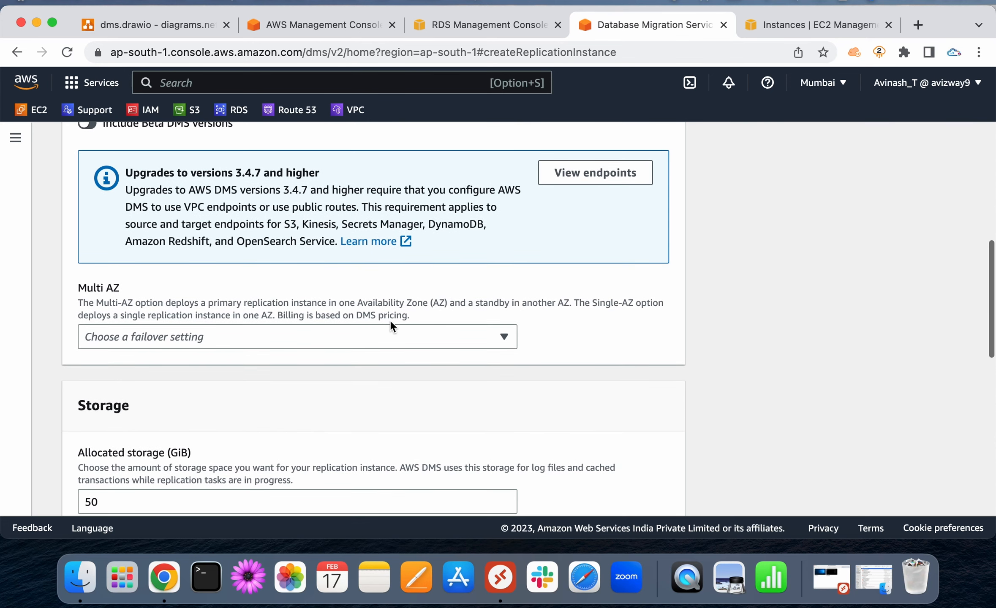
click(373, 336)
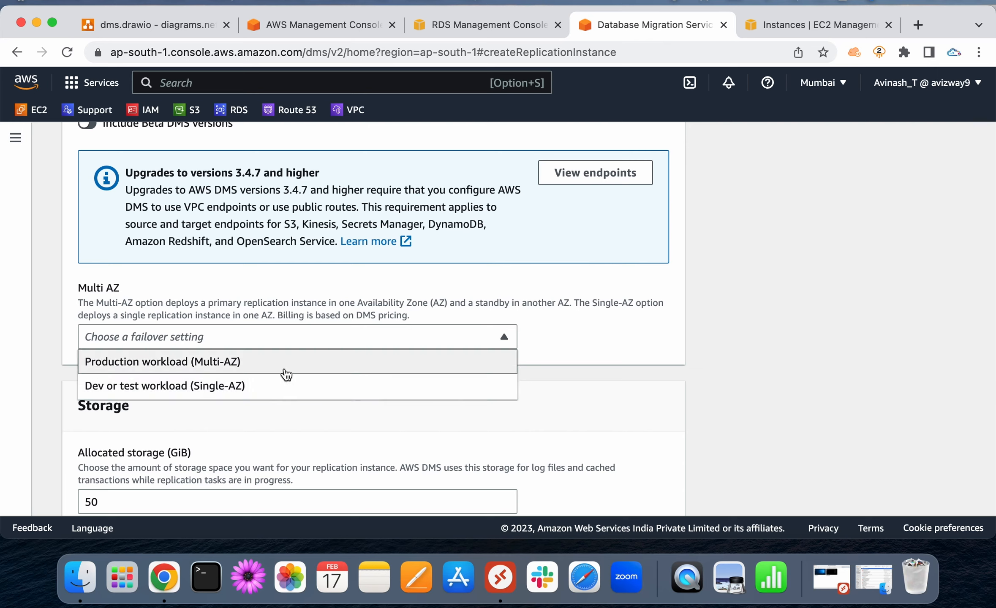
click(285, 388)
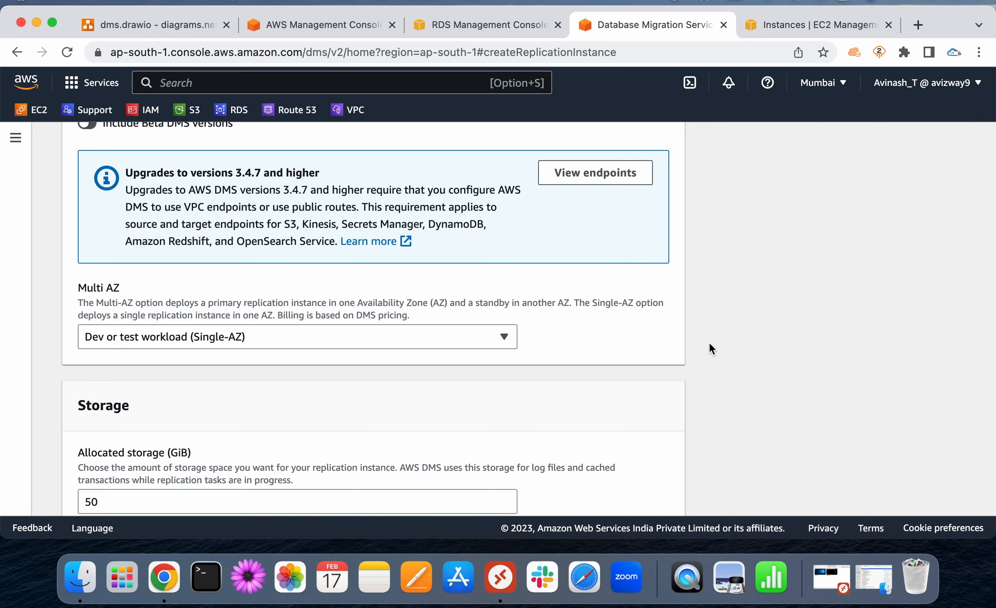
Keep 50 GiB allocated storage and place the instance in Custom-VPC
scroll(710, 343, down, 5)
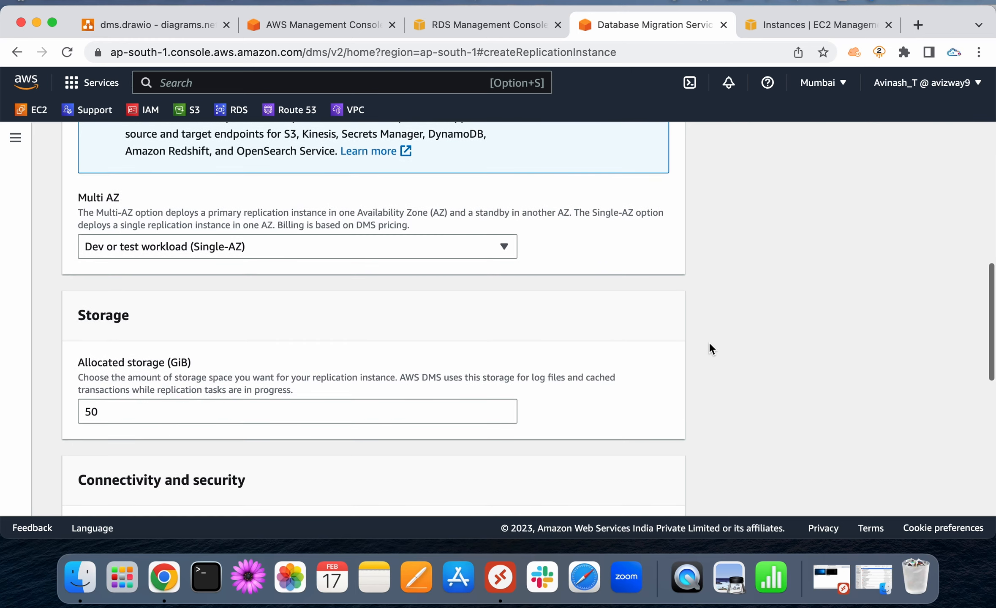
click(111, 356)
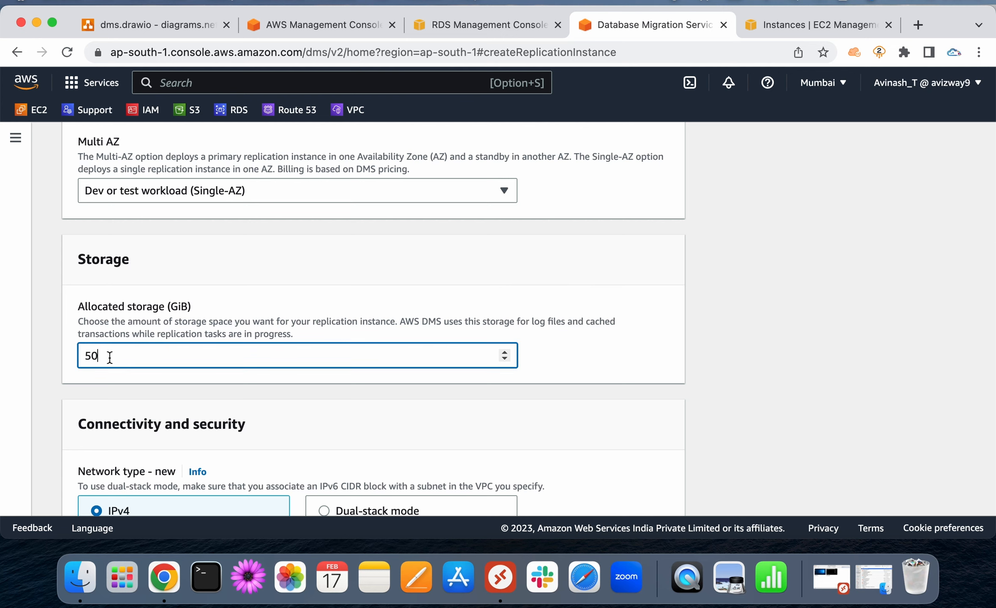
scroll(633, 351, down, 3)
scroll(632, 347, down, 3)
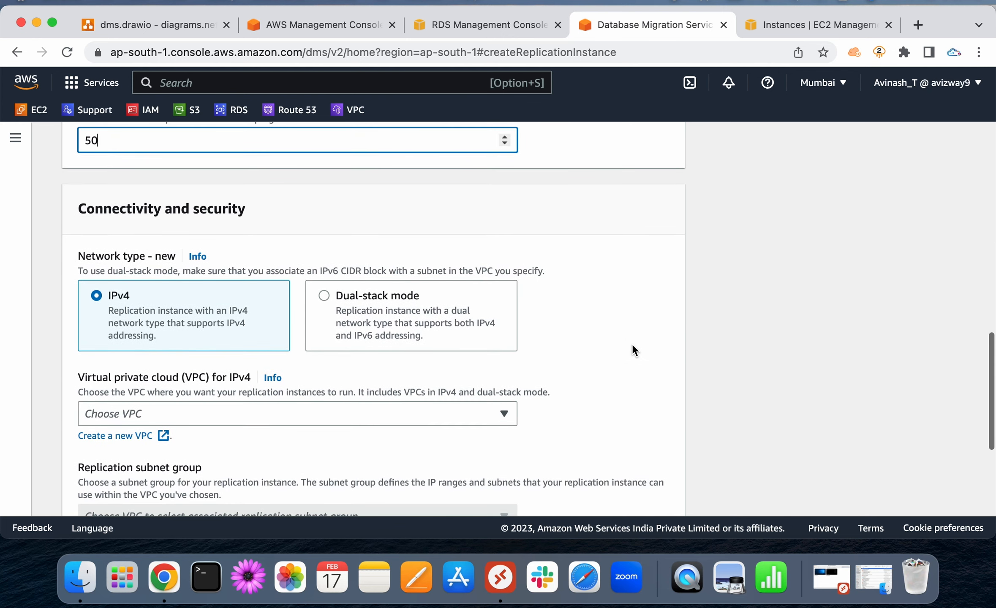
scroll(633, 347, down, 4)
scroll(633, 350, down, 2)
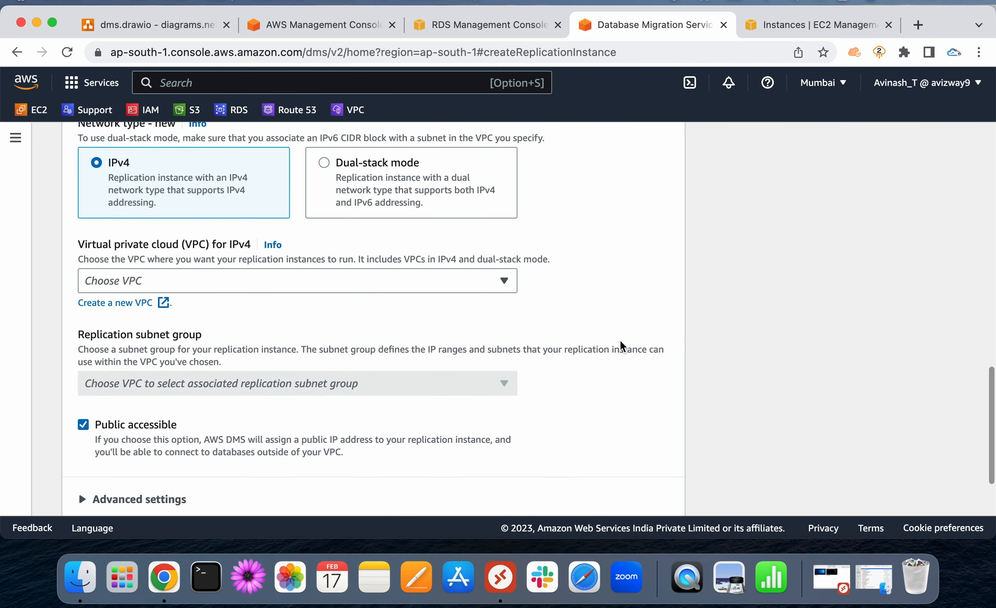
triple_click(155, 250)
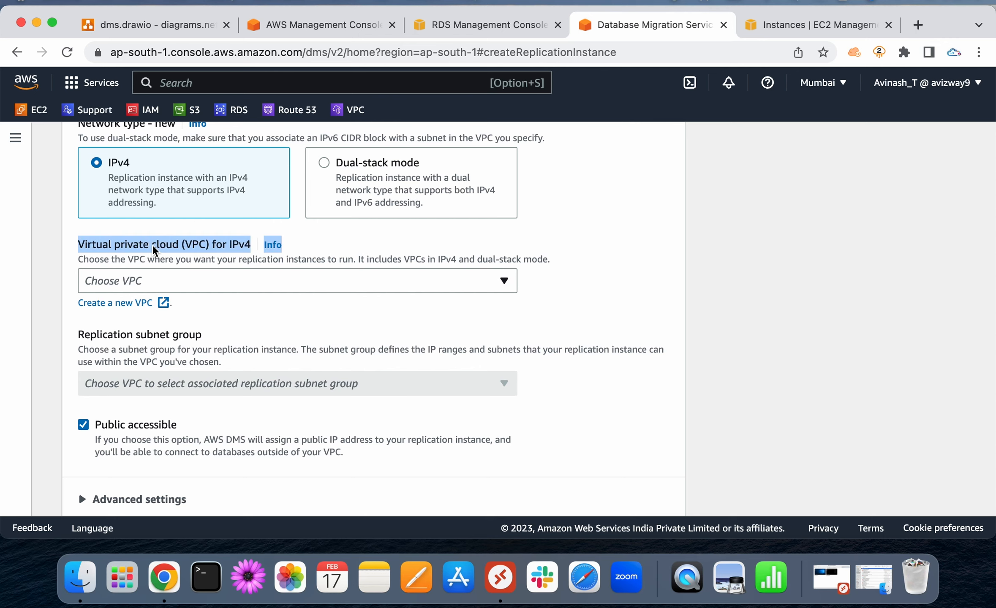
click(225, 281)
click(209, 330)
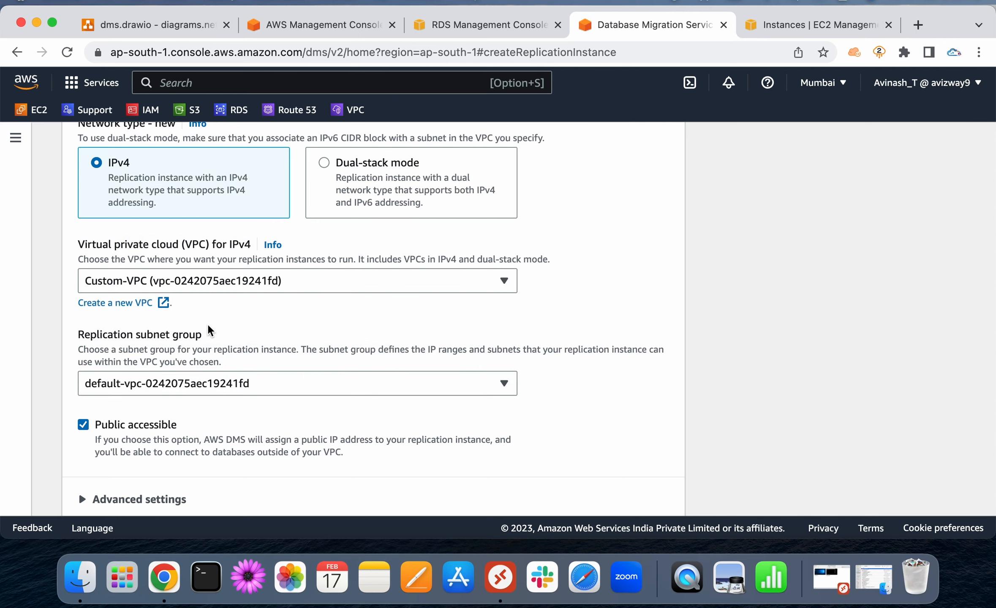
Keep the default-vpc-0242075aec19241fd subnet group and Public accessible enabled
scroll(393, 316, down, 2)
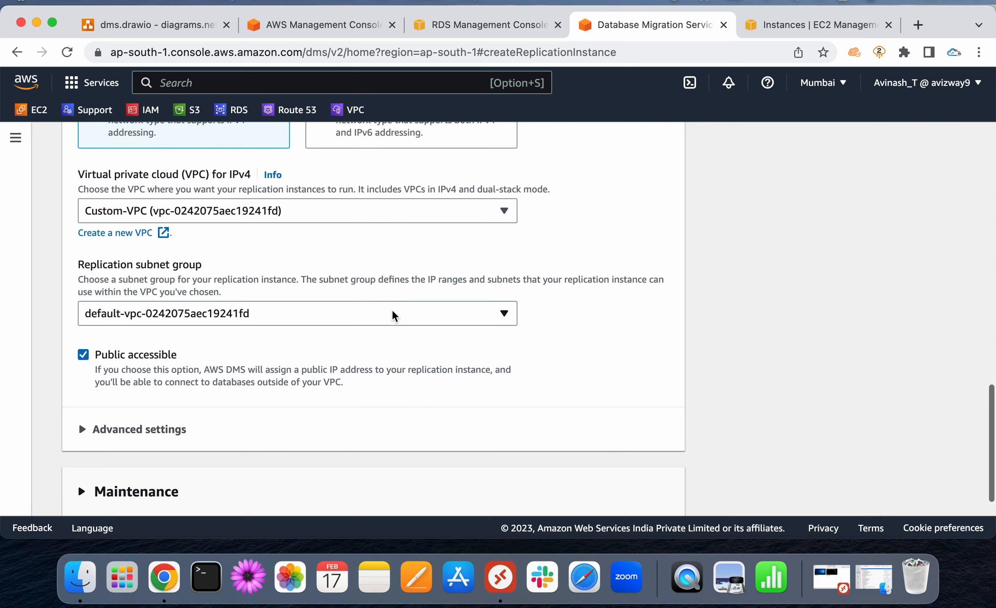
click(314, 314)
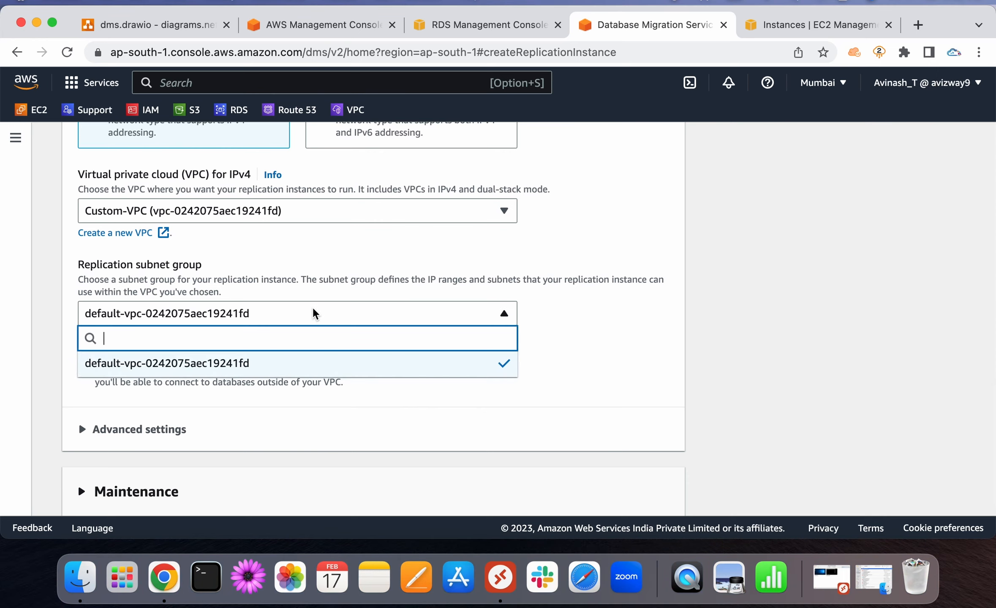
click(400, 363)
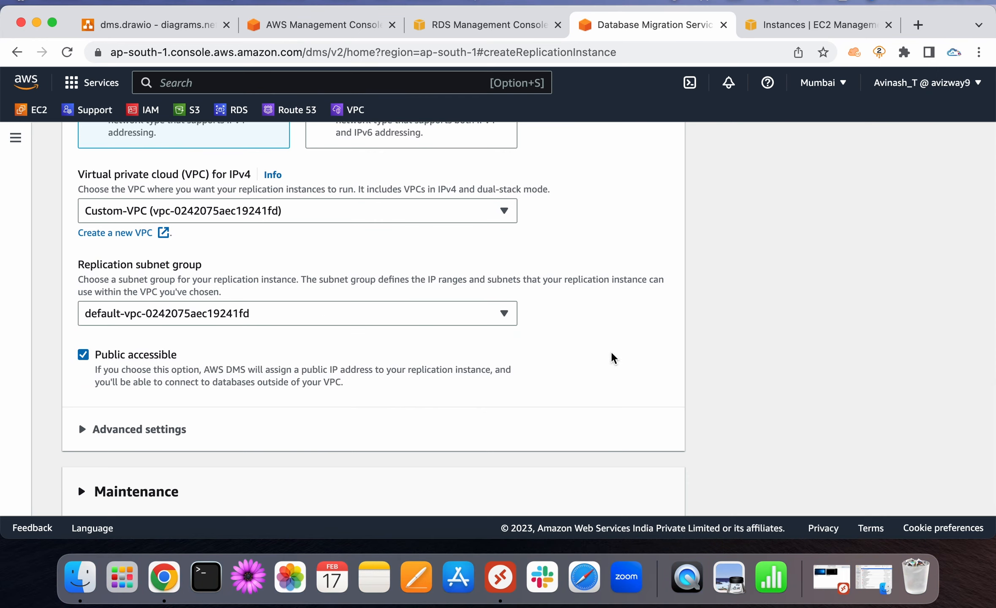
scroll(614, 358, down, 1)
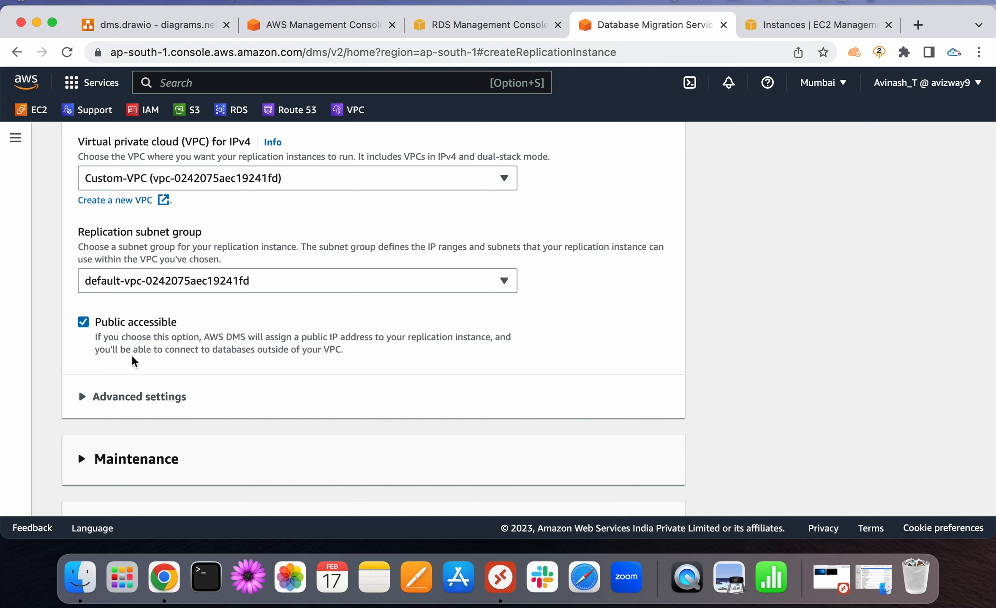
scroll(355, 372, down, 5)
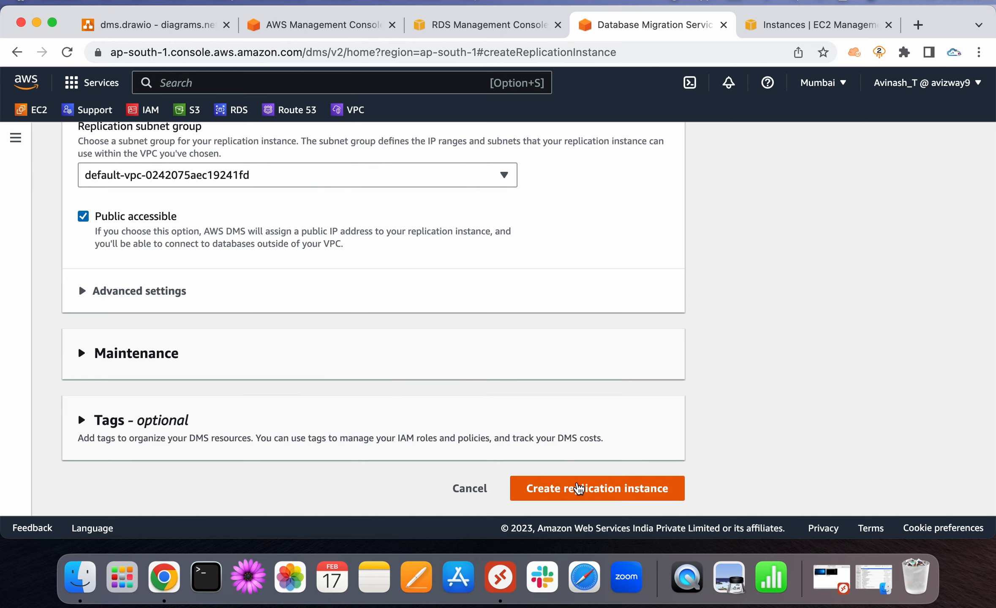
Expand Maintenance to review Sunday 17:03 UTC, 0.5 hours, and automatic minor upgrades Yes
click(338, 367)
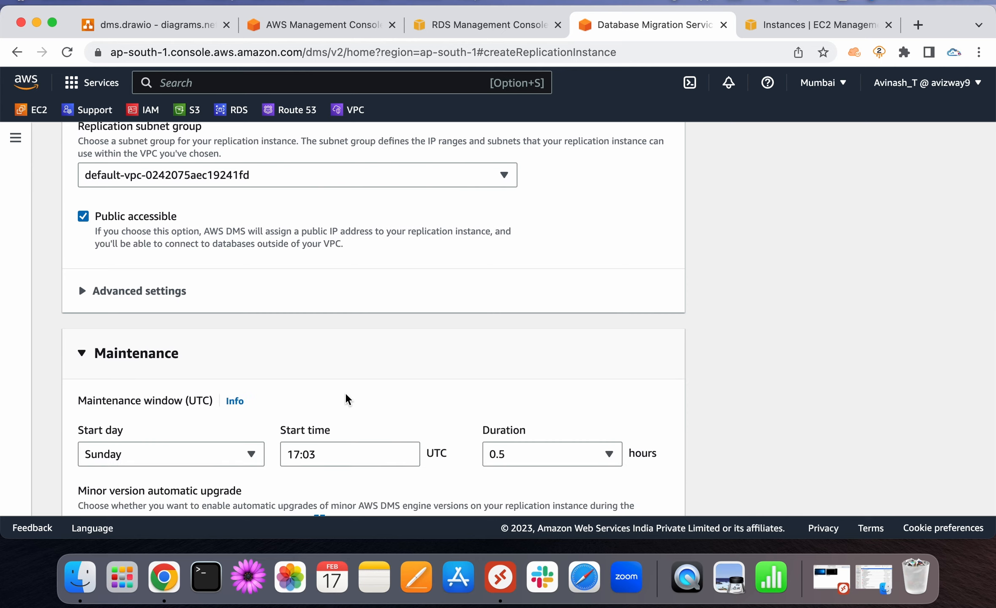
scroll(345, 399, down, 5)
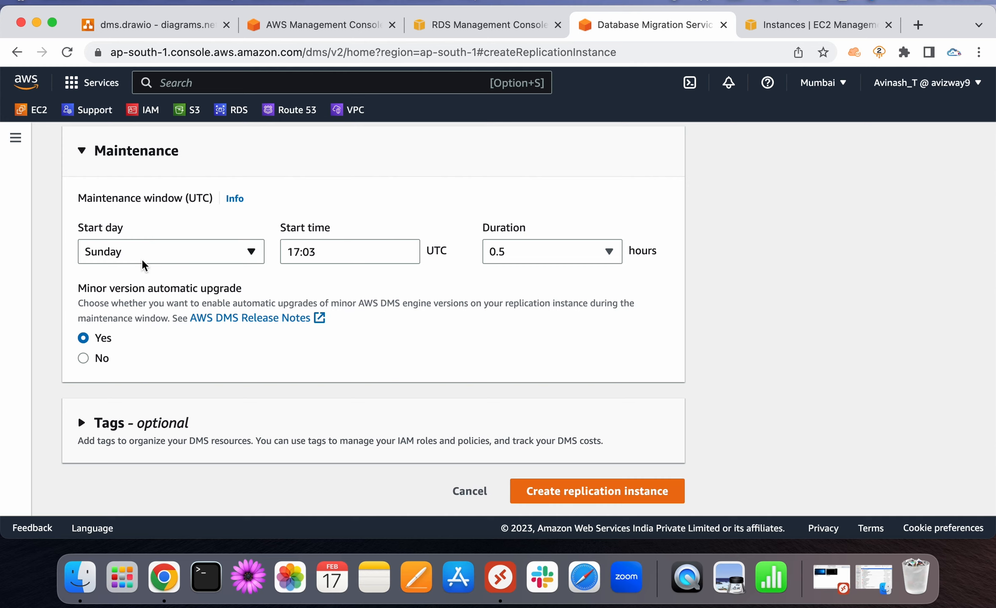
scroll(743, 393, down, 1)
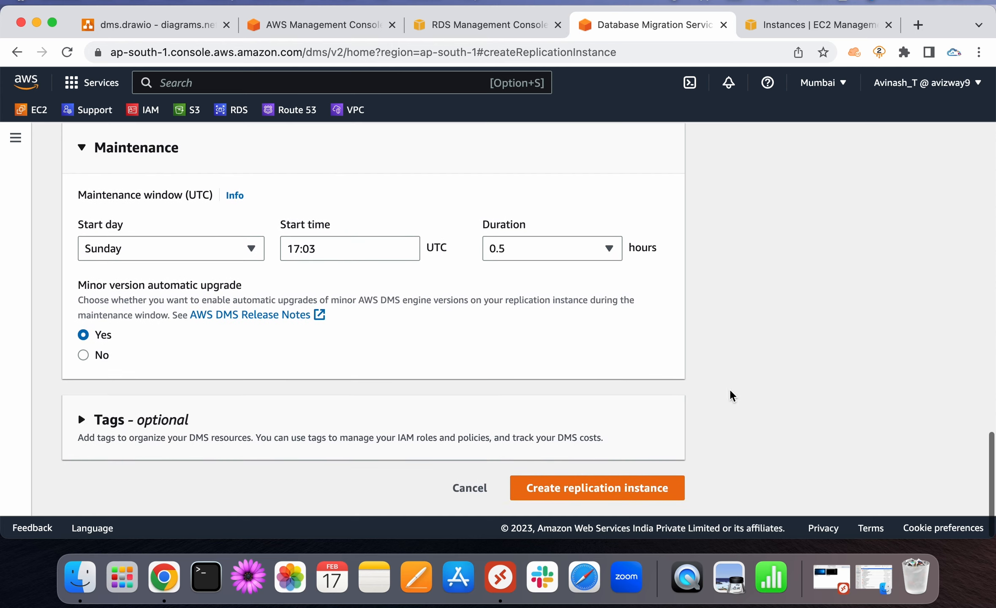
Create the replication instance dms and check its 3.4.7 engine version in the list
click(596, 487)
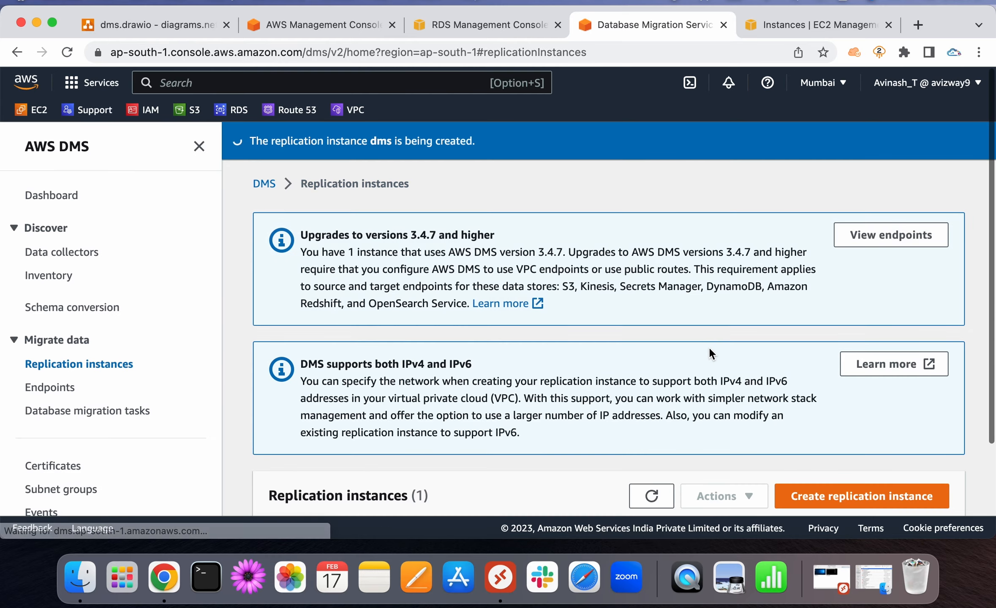
click(199, 145)
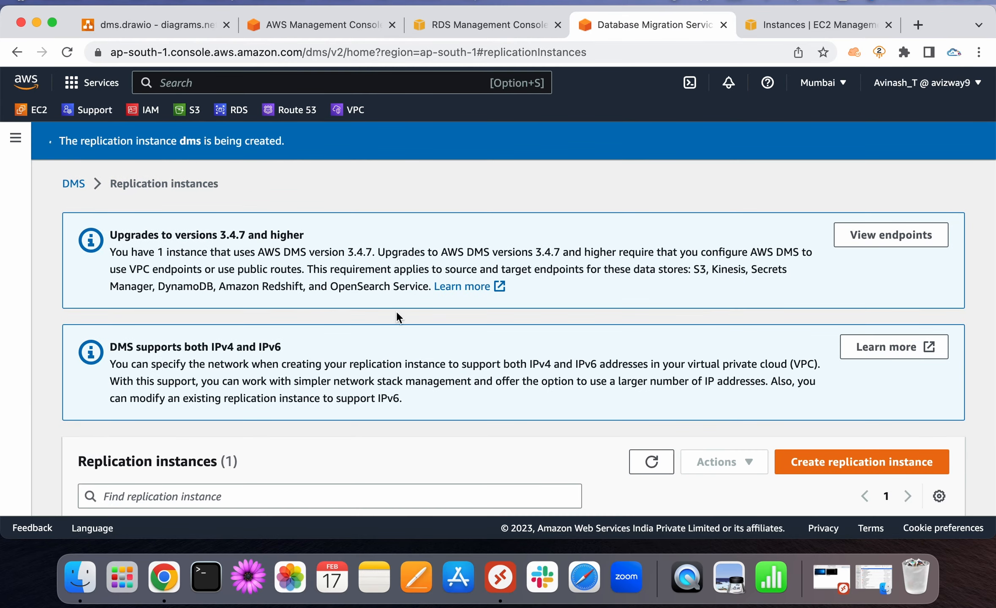
scroll(396, 314, down, 3)
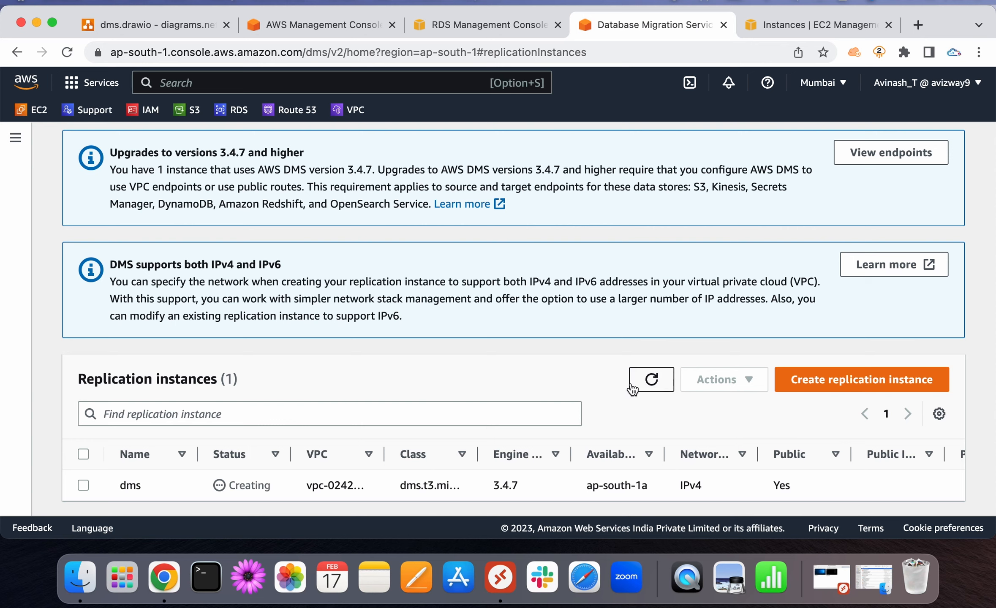
drag(526, 484, 490, 482)
click(484, 355)
Highlight the notice's VPC endpoints and public routes requirements, then view the empty endpoints list
scroll(165, 273, up, 3)
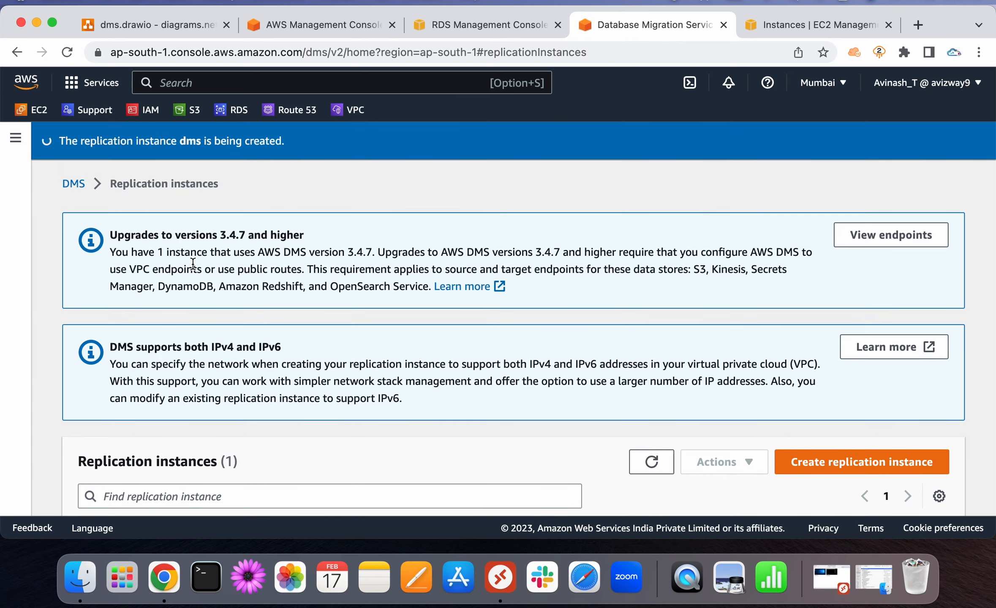
drag(193, 269, 618, 238)
mouse_move(129, 270)
mouse_down()
mouse_move(303, 272)
mouse_move(115, 270)
mouse_up()
click(304, 275)
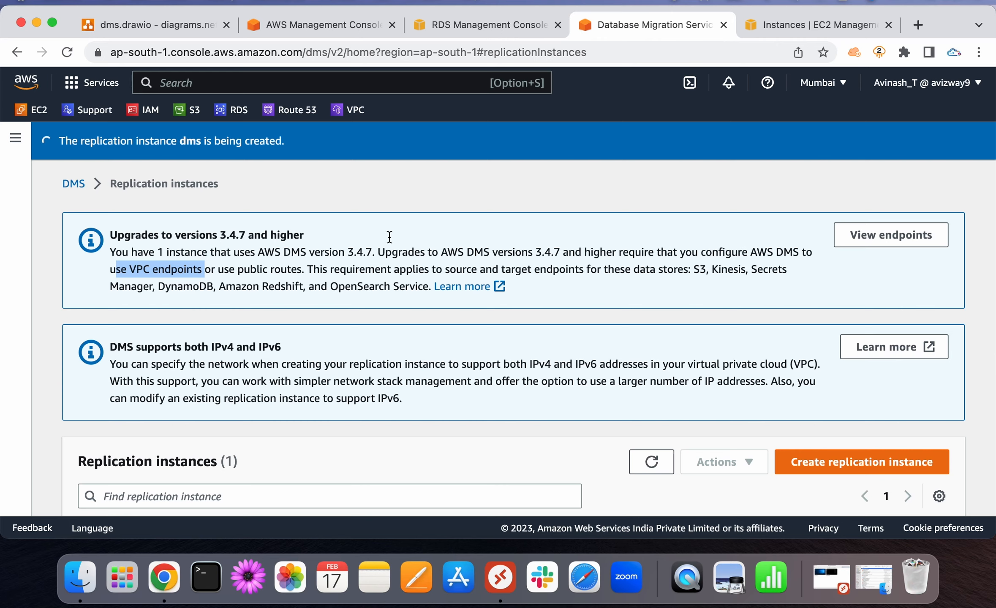
click(894, 245)
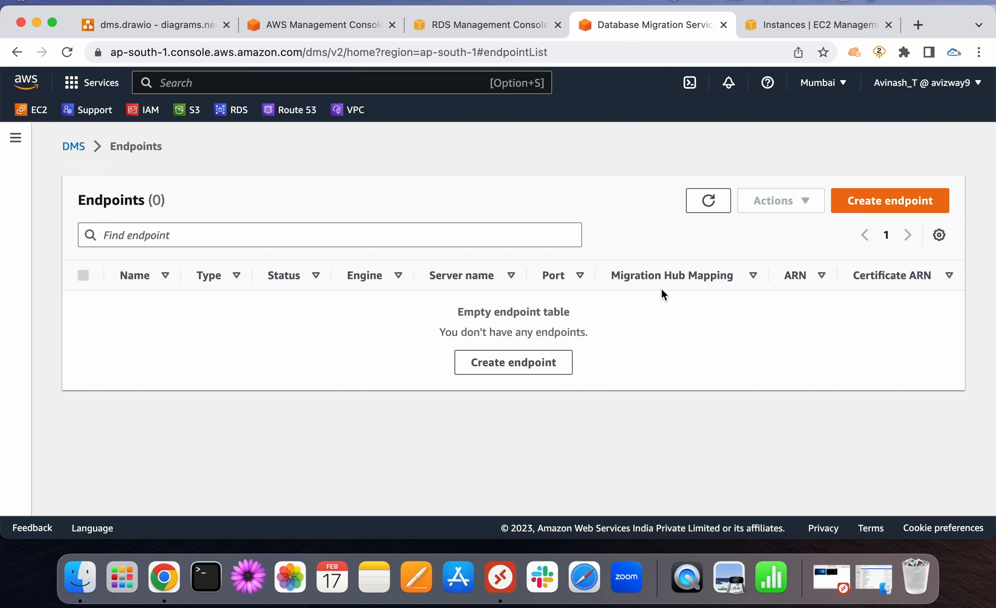
Open a new endpoint form, then abandon it without saving and go to the dashboard
click(900, 200)
scroll(332, 343, down, 3)
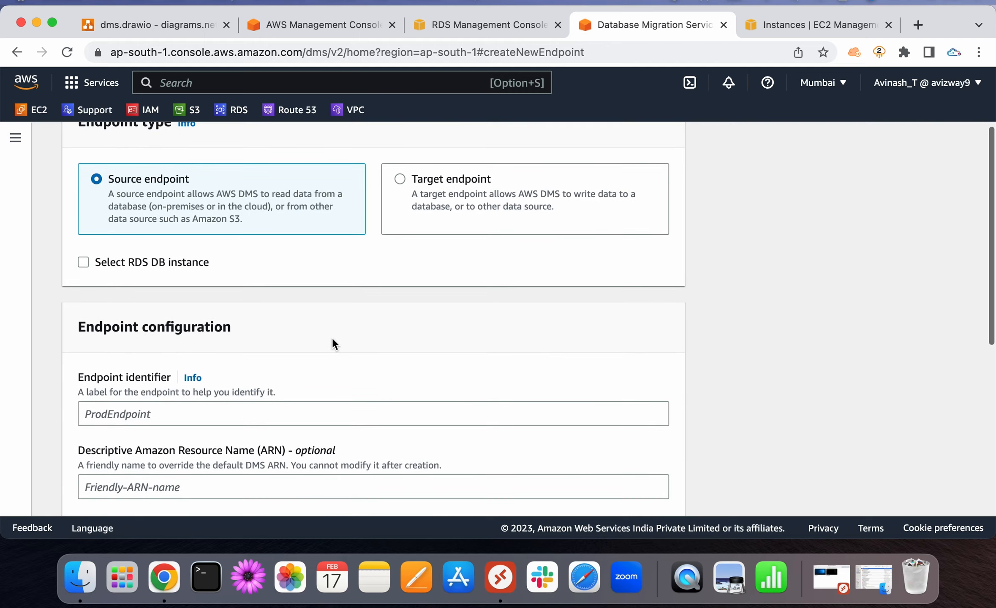
scroll(332, 342, down, 10)
click(518, 488)
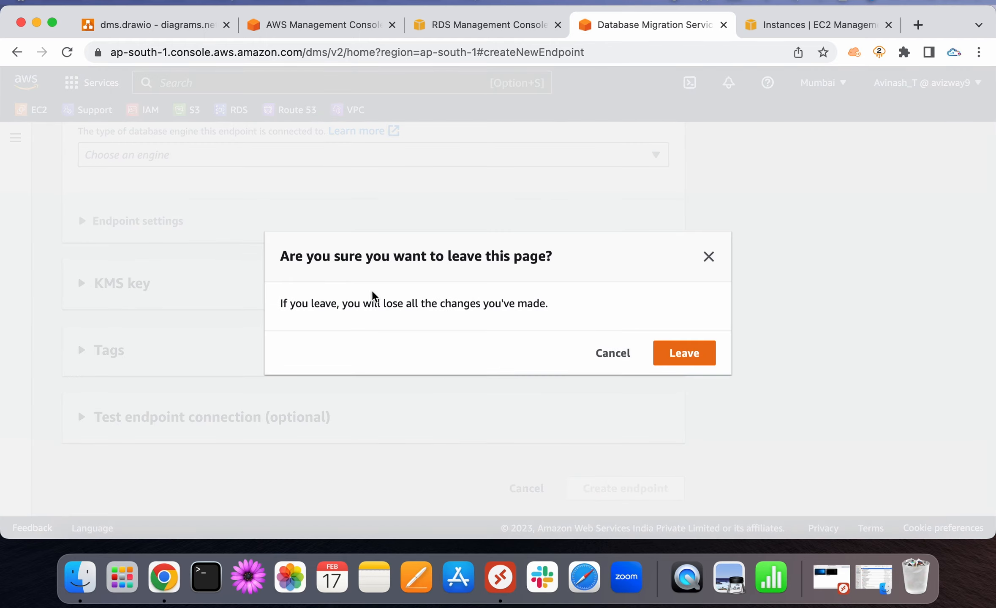
click(697, 361)
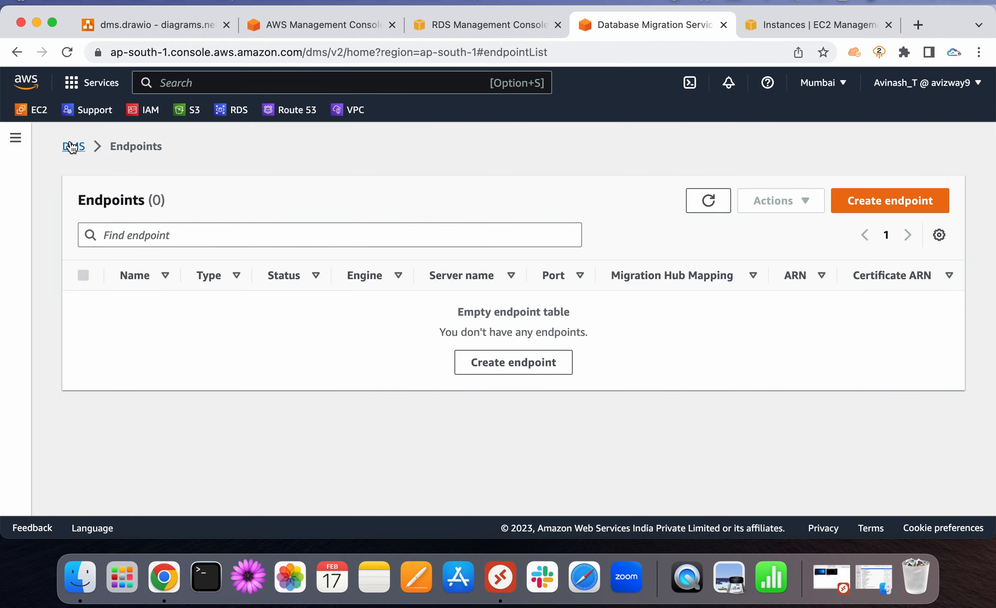
click(71, 146)
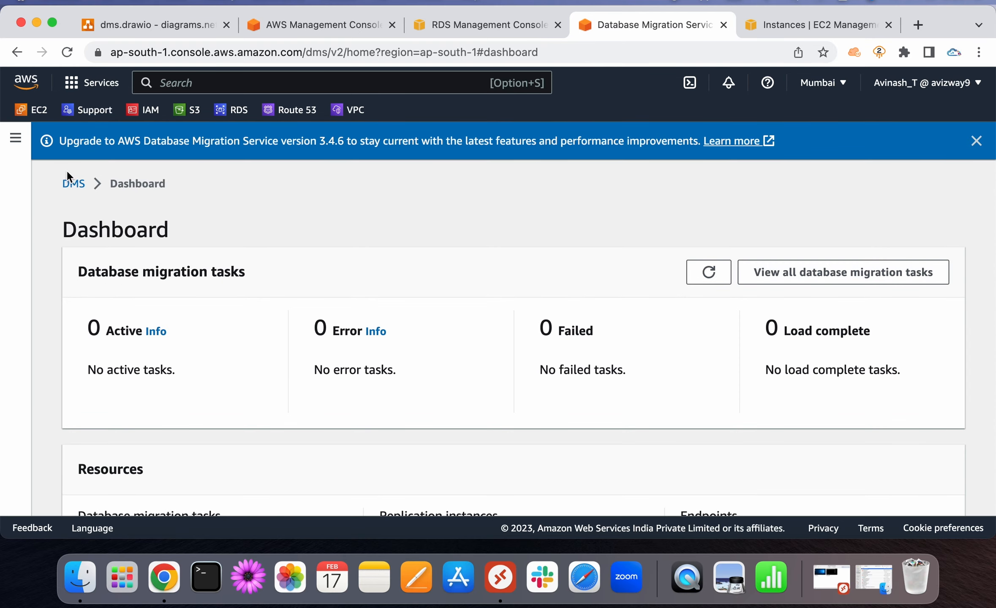
Refresh Replication instances to confirm dms is Creating, widen the VPC column, and return to Endpoints
click(16, 137)
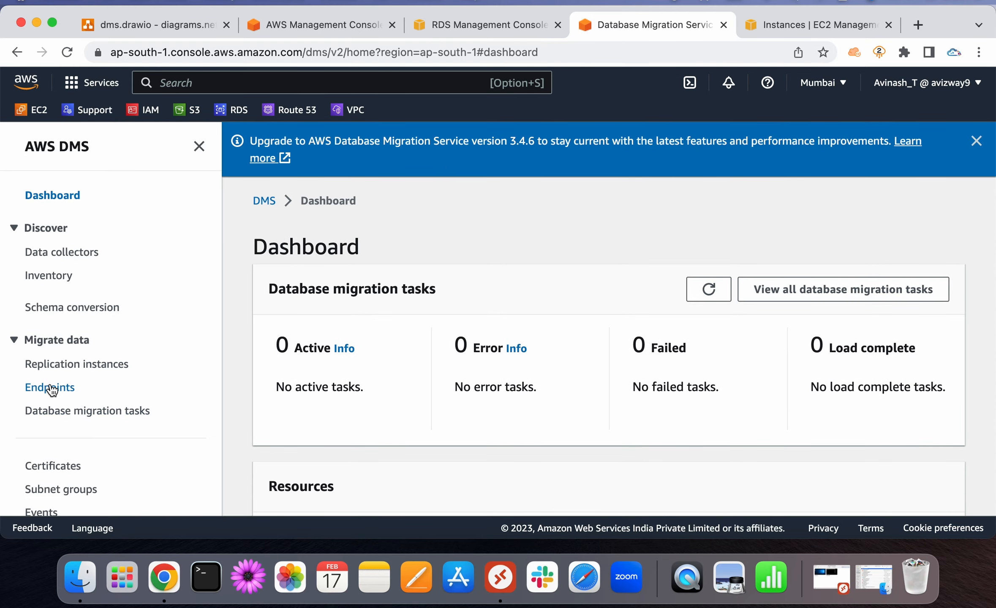
click(59, 364)
scroll(490, 385, down, 3)
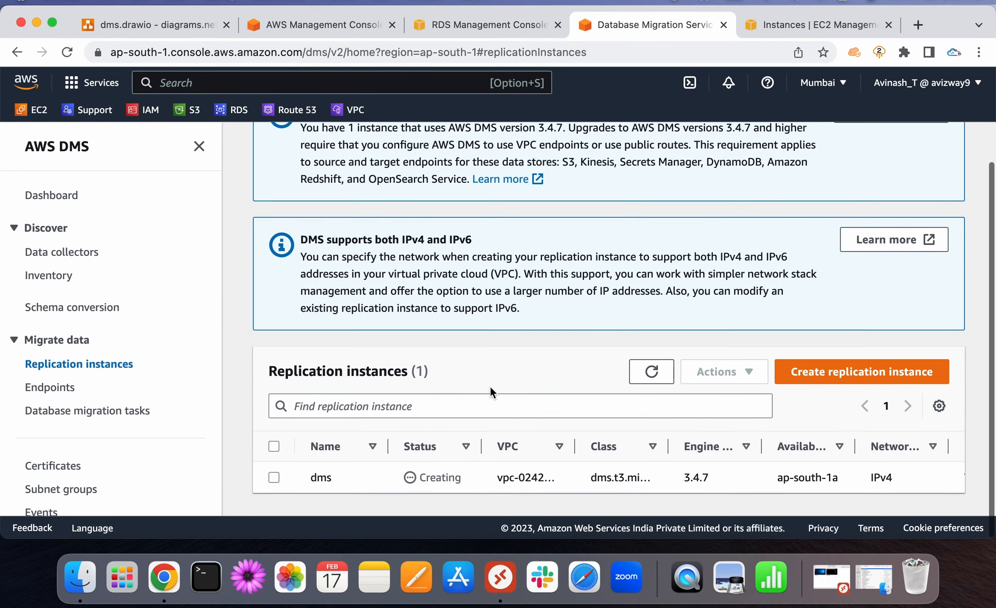
scroll(529, 264, up, 3)
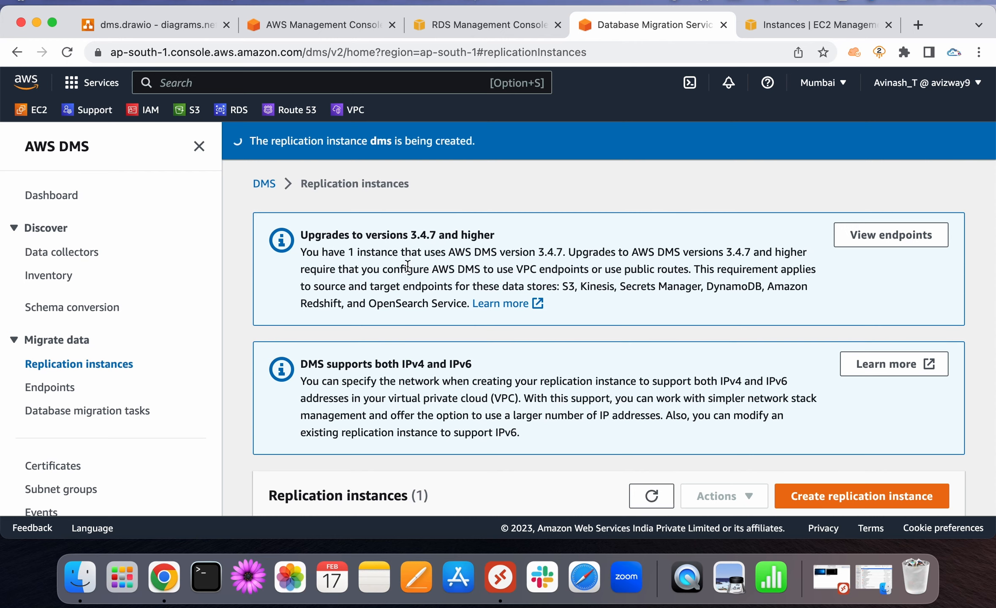
scroll(407, 266, down, 3)
scroll(407, 267, down, 1)
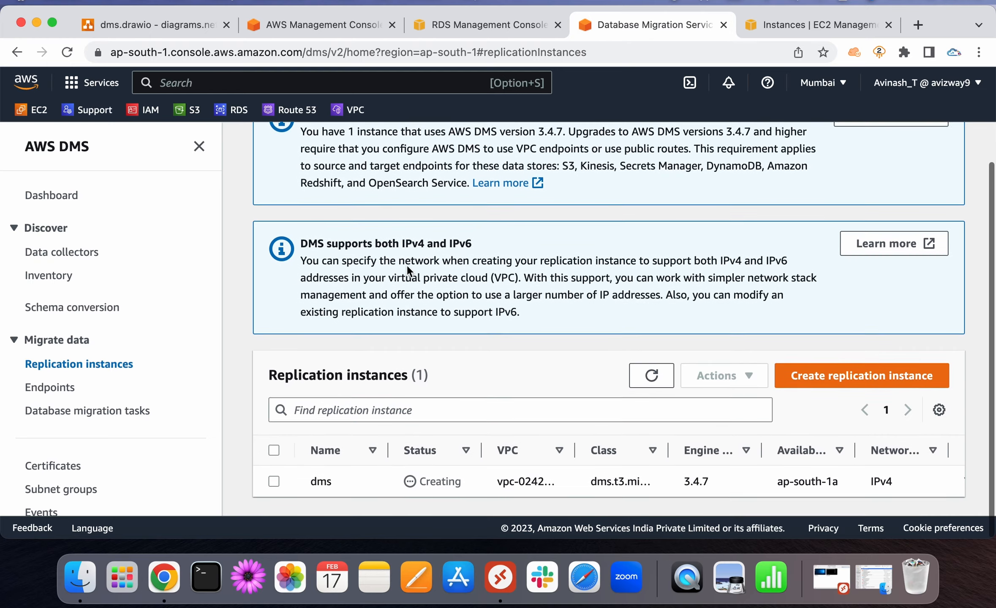
click(652, 386)
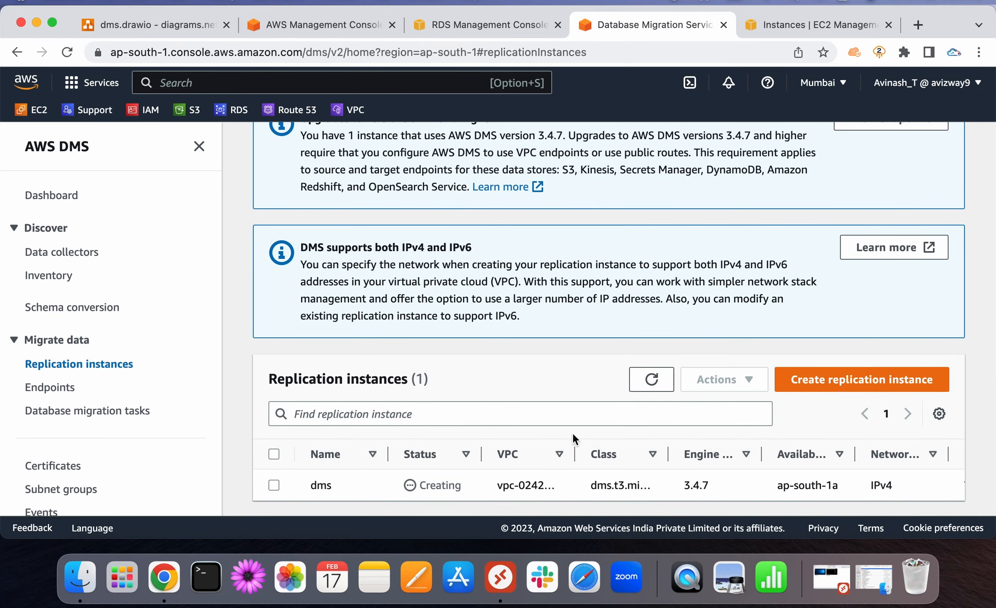
drag(575, 451, 646, 450)
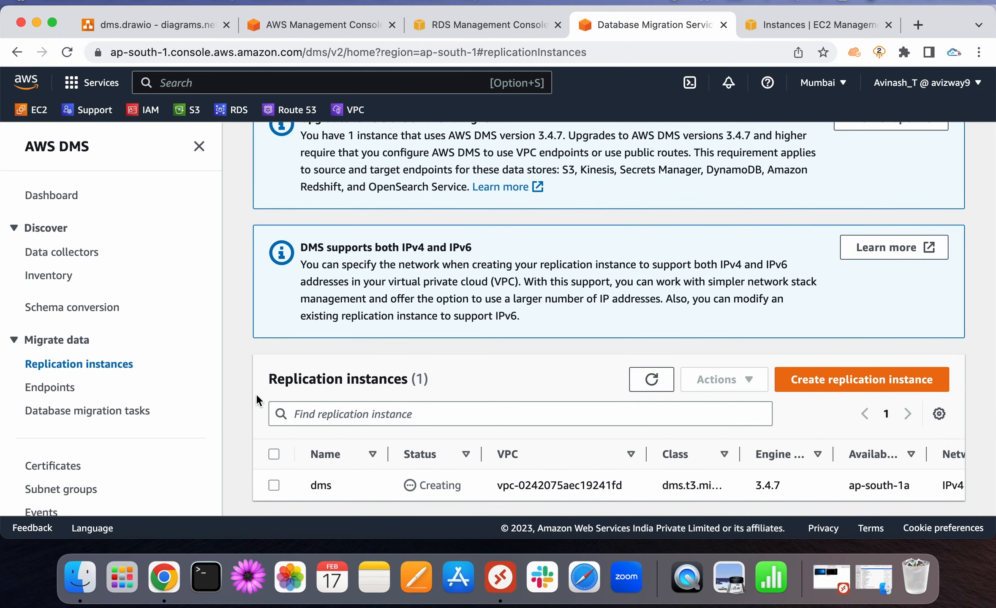
click(50, 388)
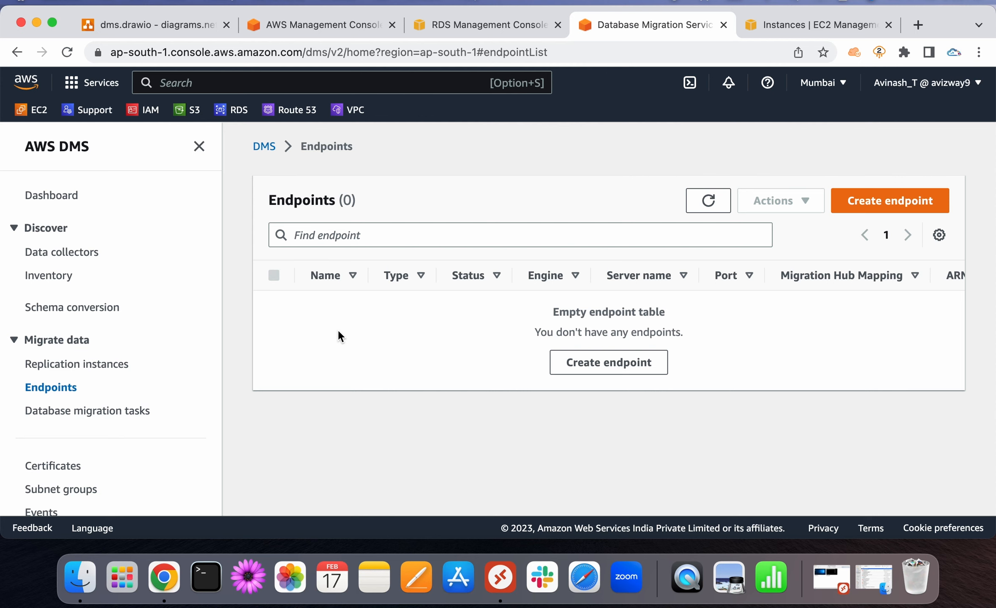
click(136, 25)
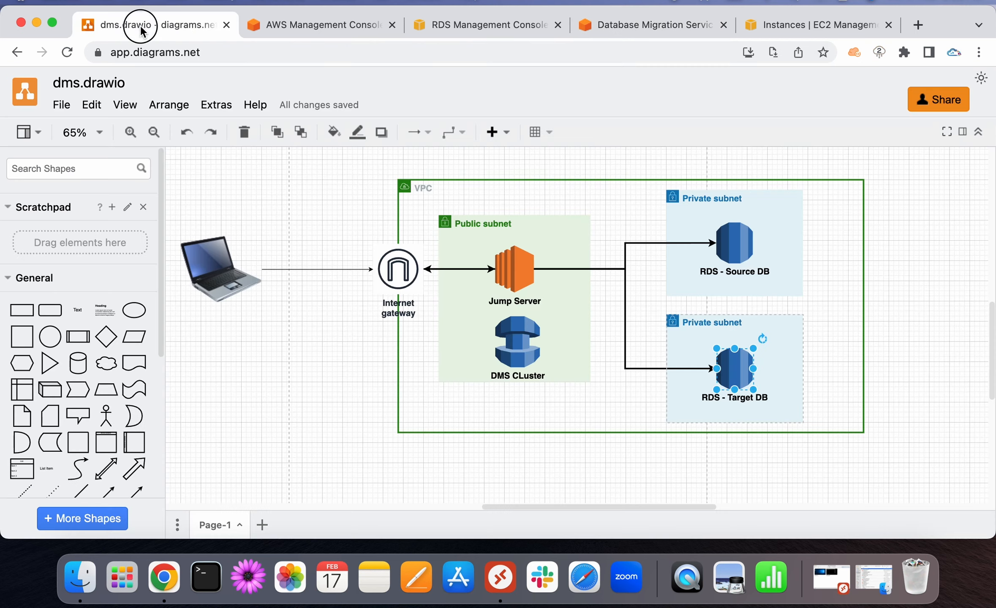
click(740, 239)
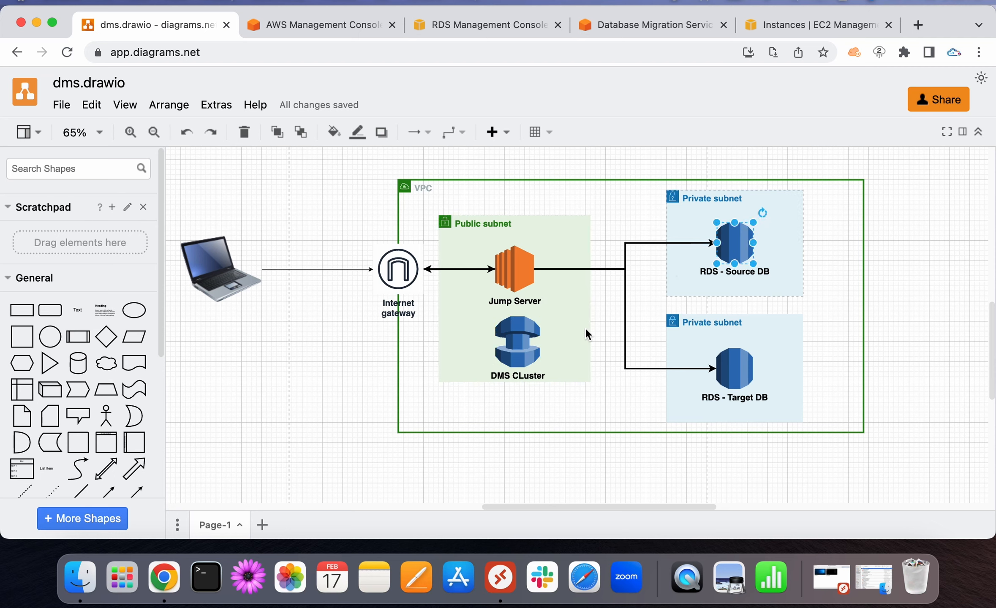
click(507, 332)
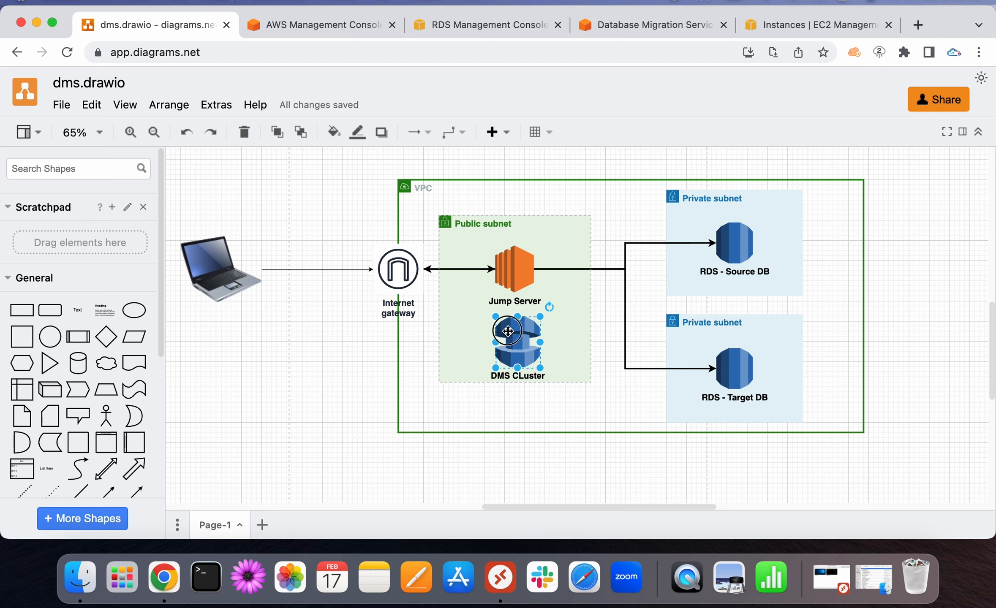
click(743, 377)
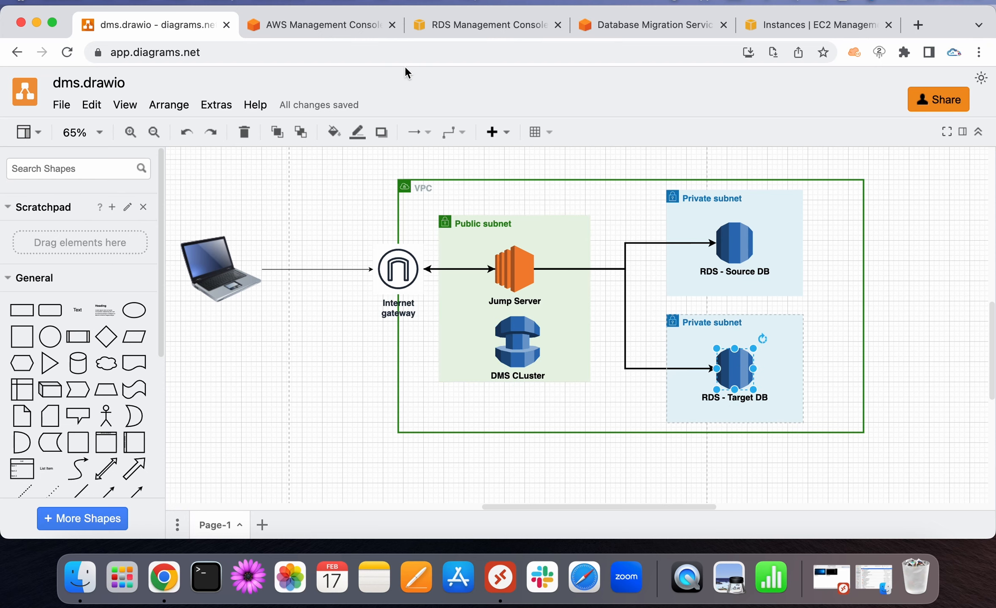
click(626, 27)
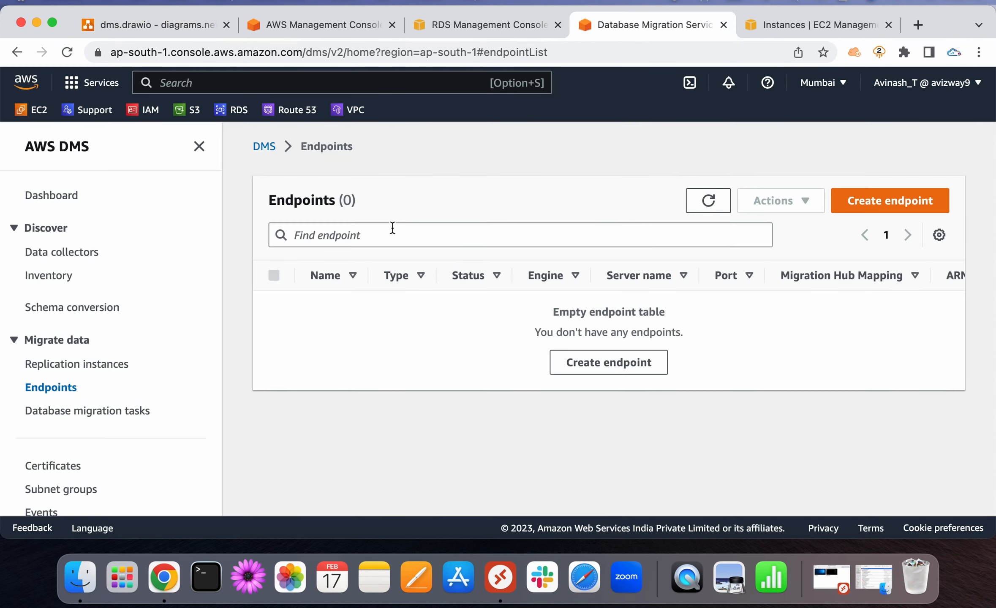
Begin a new source endpoint with the identifier source-ep
click(609, 364)
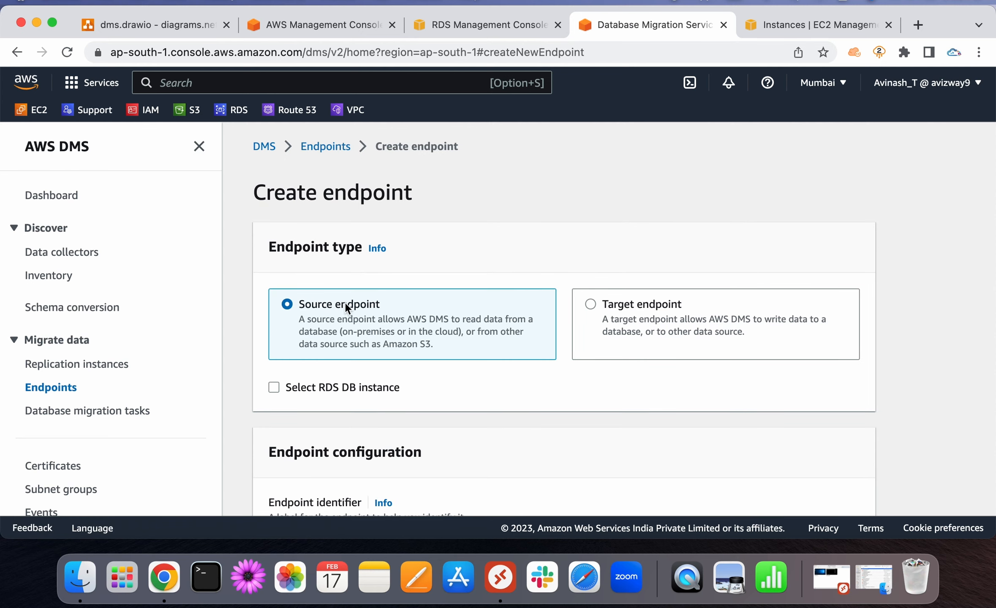
scroll(345, 302, down, 5)
click(375, 362)
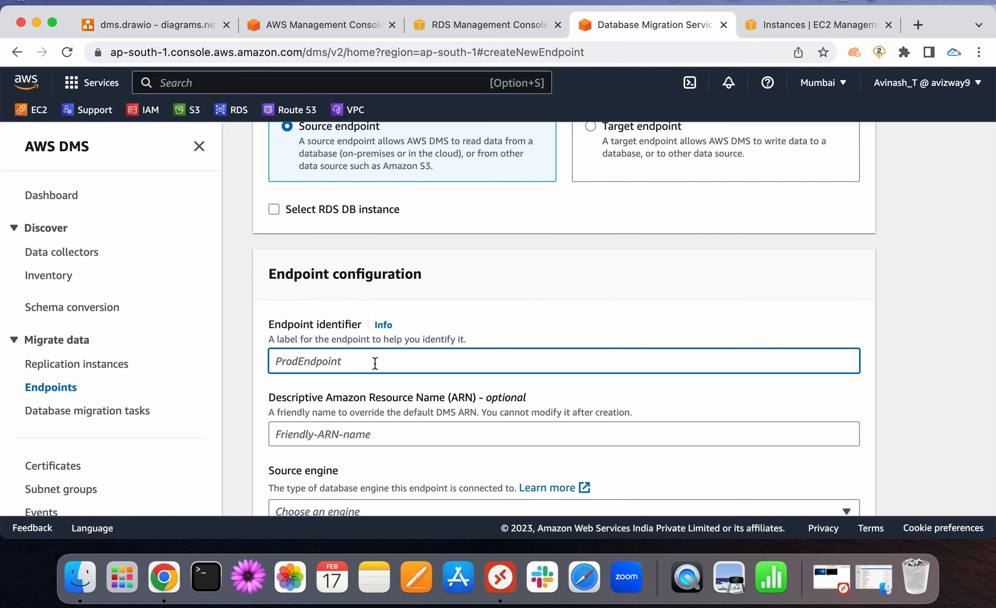
text(source-ep)
key(Tab)
Choose MySQL as the source engine
scroll(640, 398, down, 3)
scroll(397, 401, down, 3)
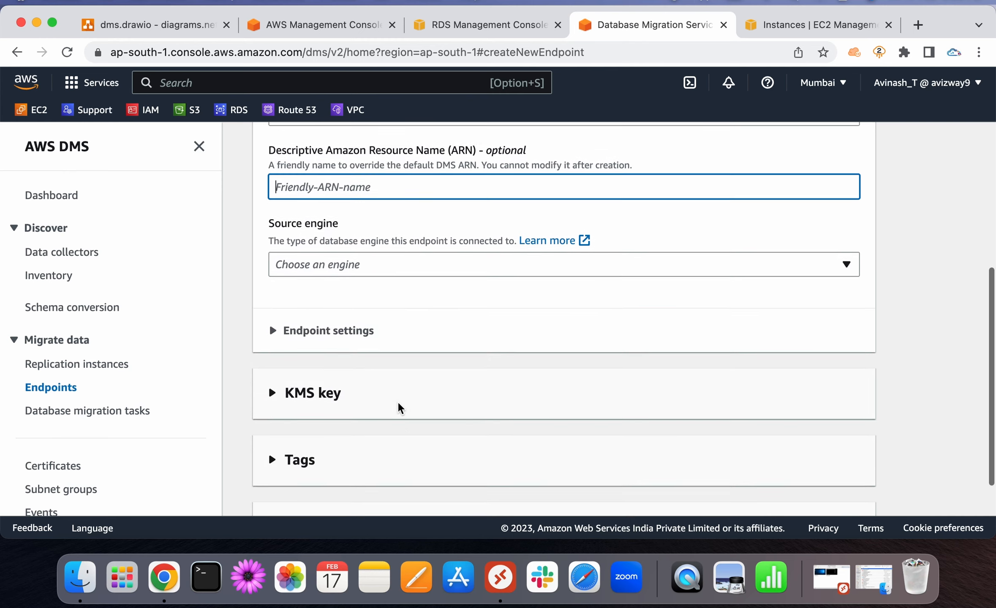
click(368, 242)
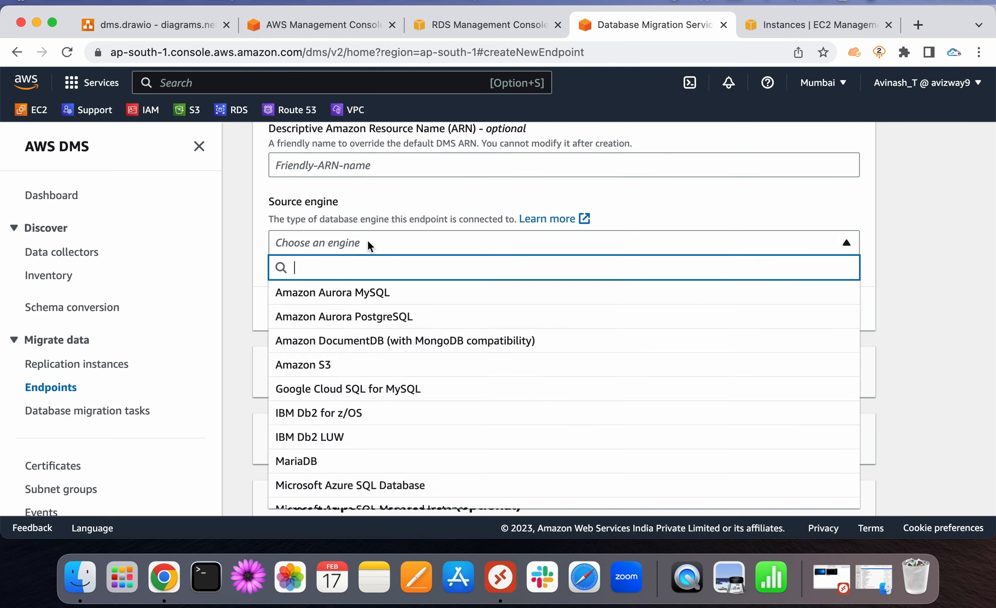
text(m)
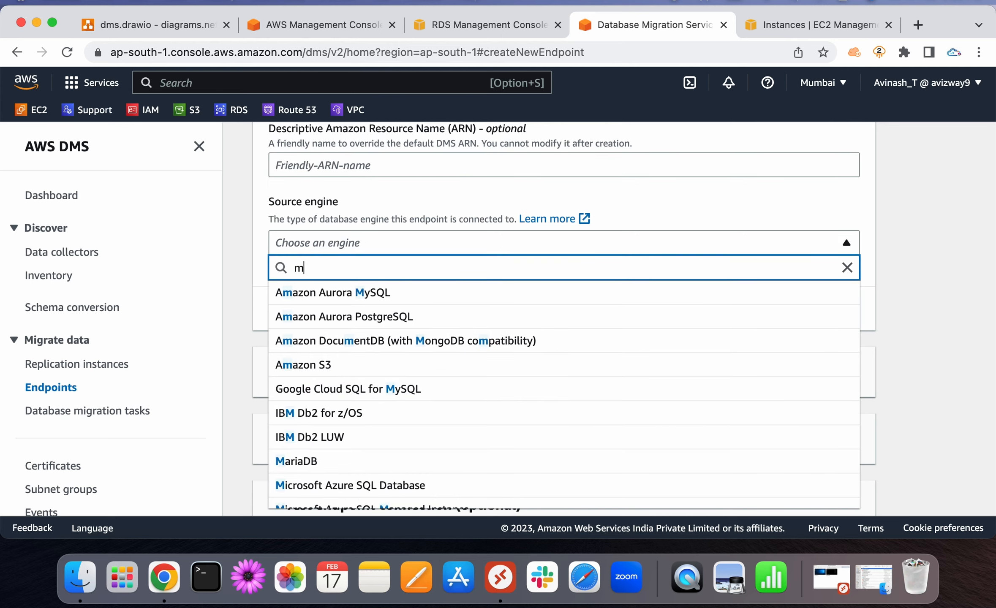
text(ysql)
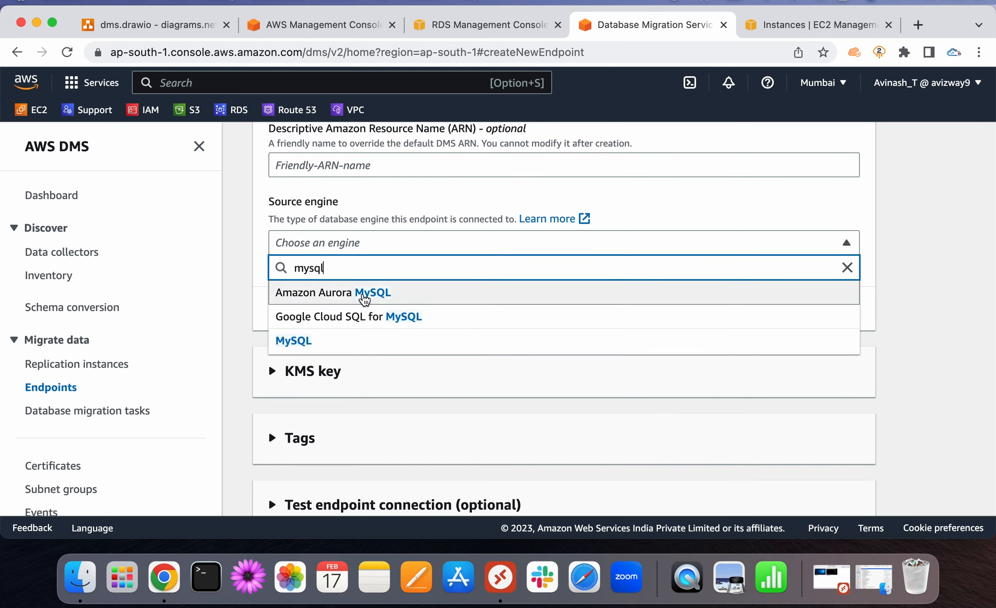
click(339, 339)
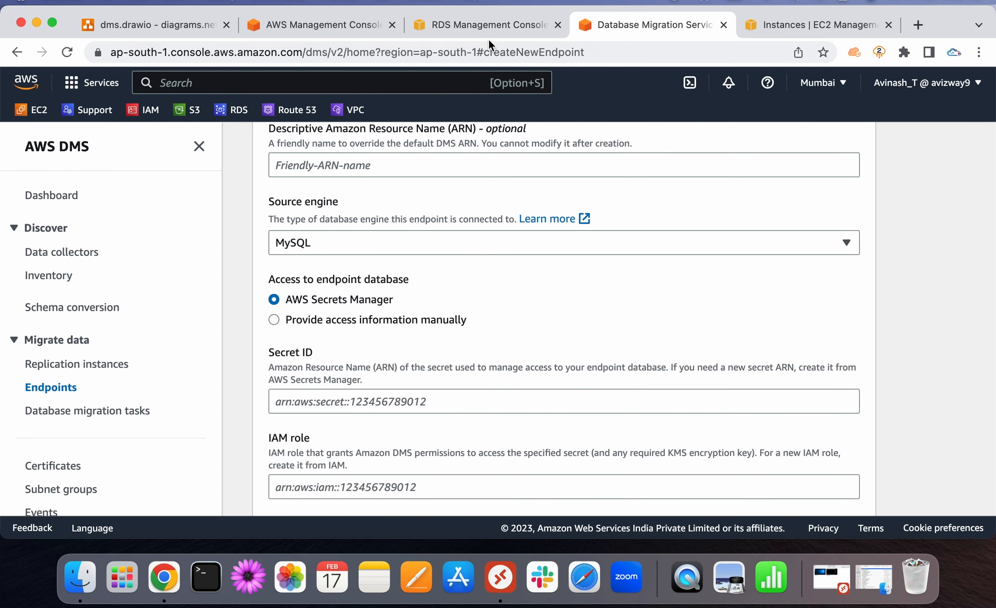
click(481, 25)
Copy source-db's endpoint hostname from its RDS Connectivity & security details, then return to the DMS form
click(171, 405)
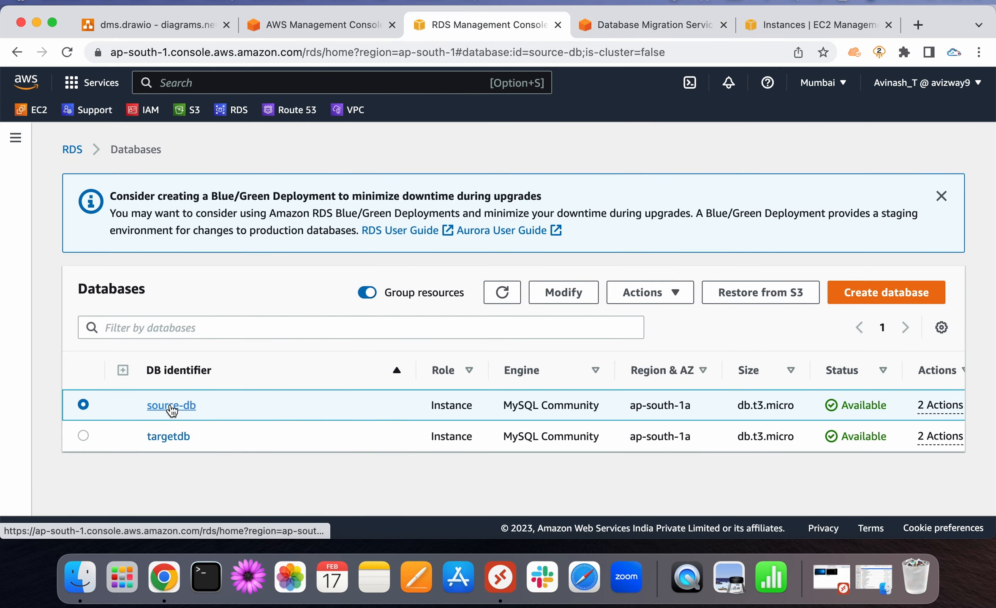
scroll(337, 340, down, 5)
triple_click(145, 322)
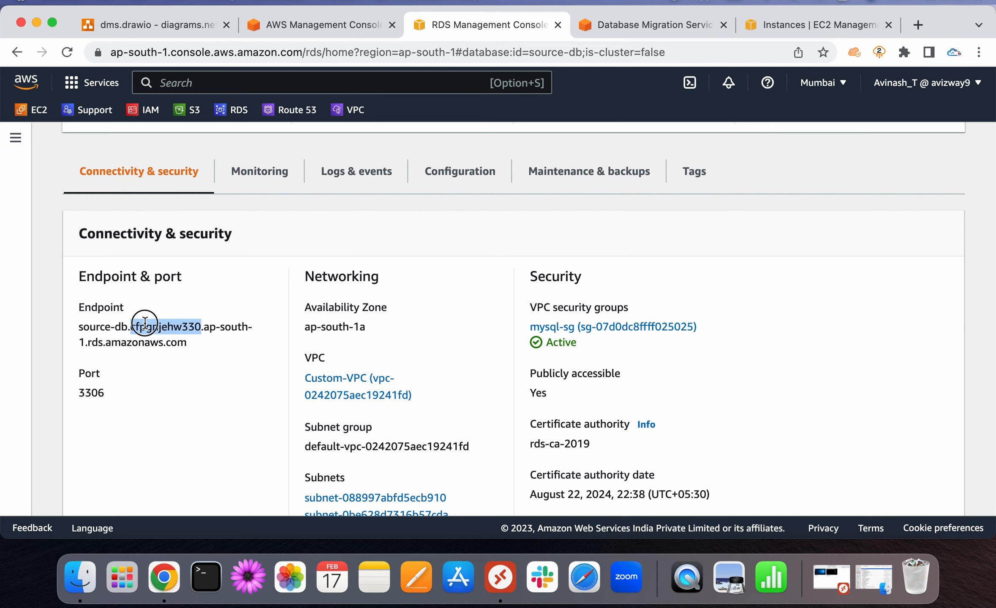
right_click(144, 321)
click(175, 359)
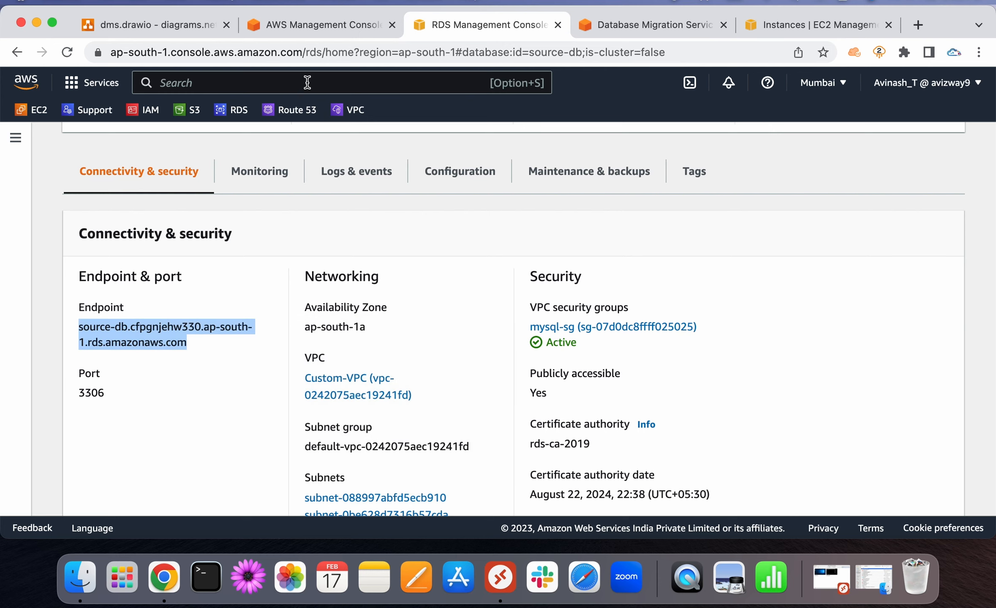
click(297, 26)
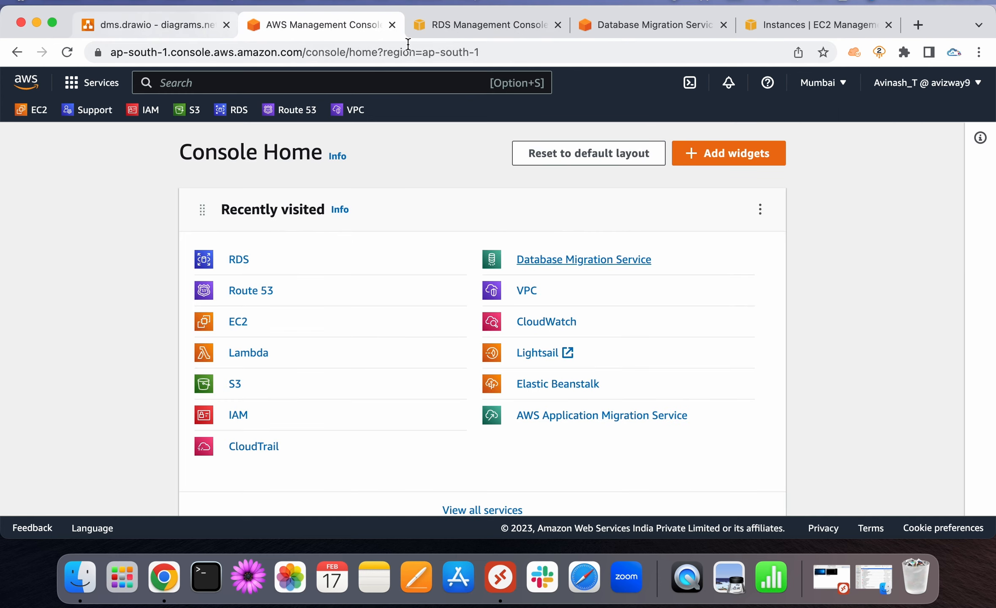
drag(625, 25, 436, 20)
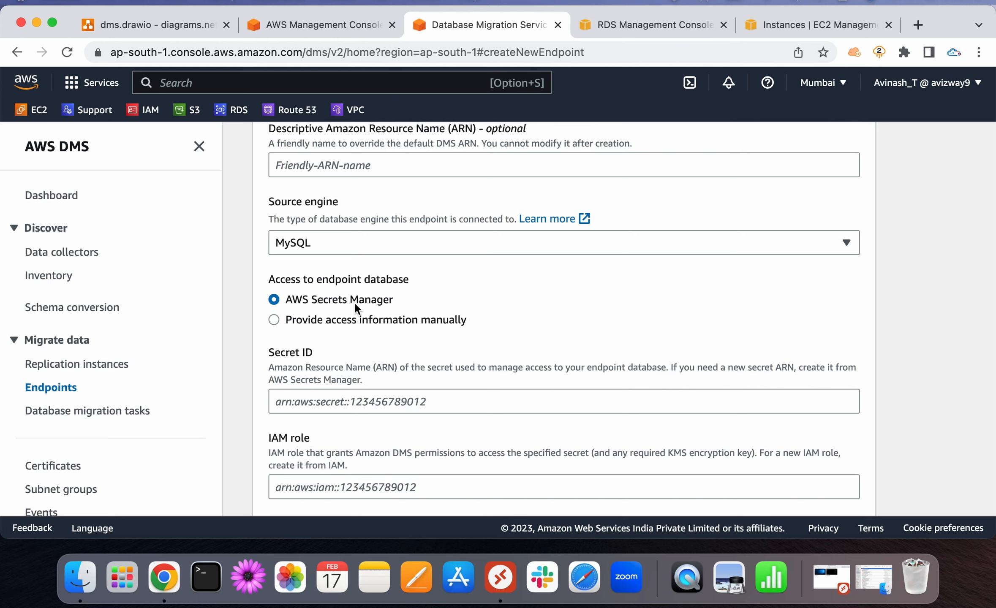
Enter access details manually: the source-db hostname, port 3306, user admin and the password
scroll(354, 302, down, 2)
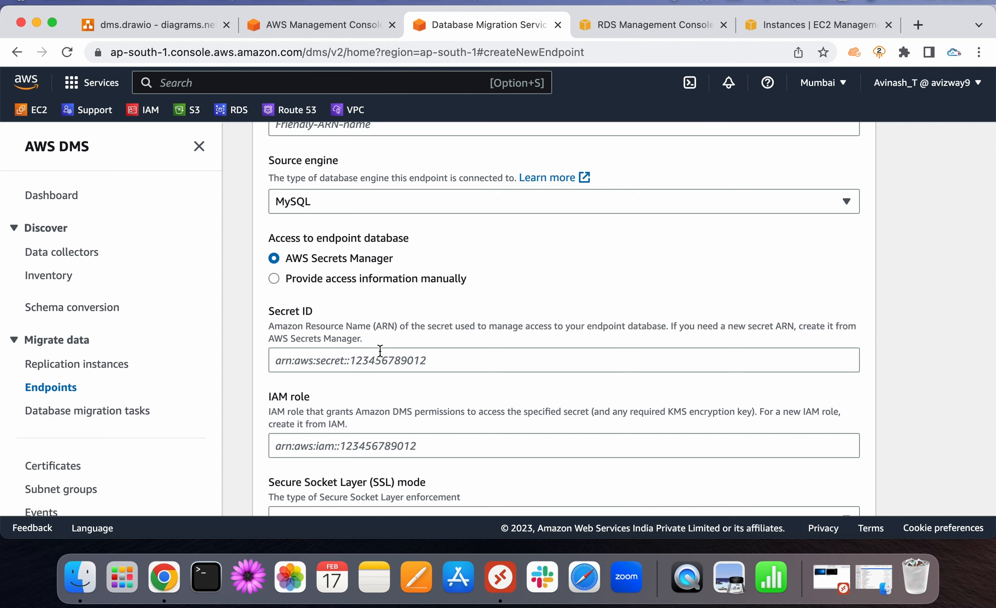
scroll(380, 351, down, 4)
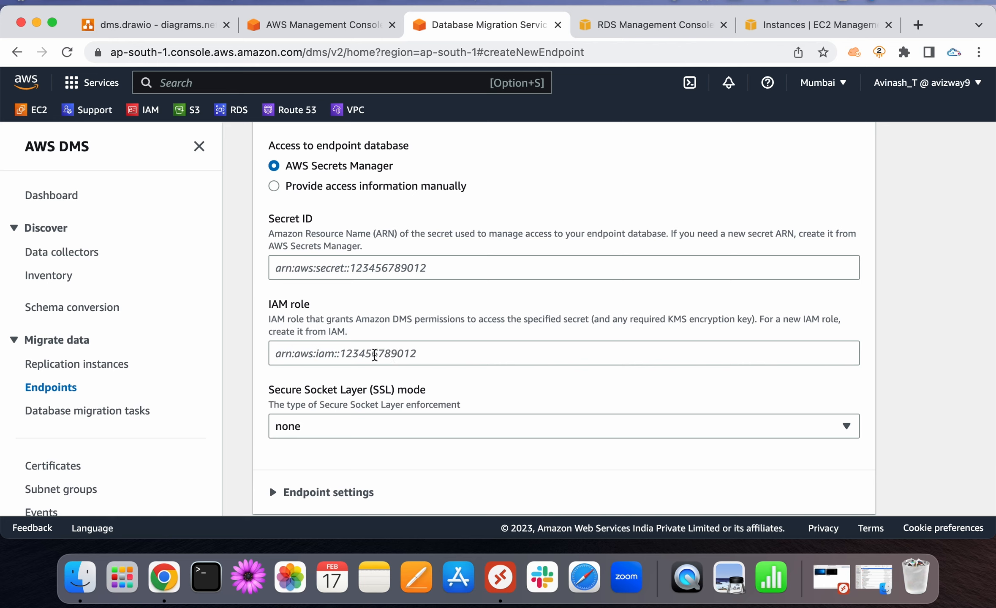
click(374, 355)
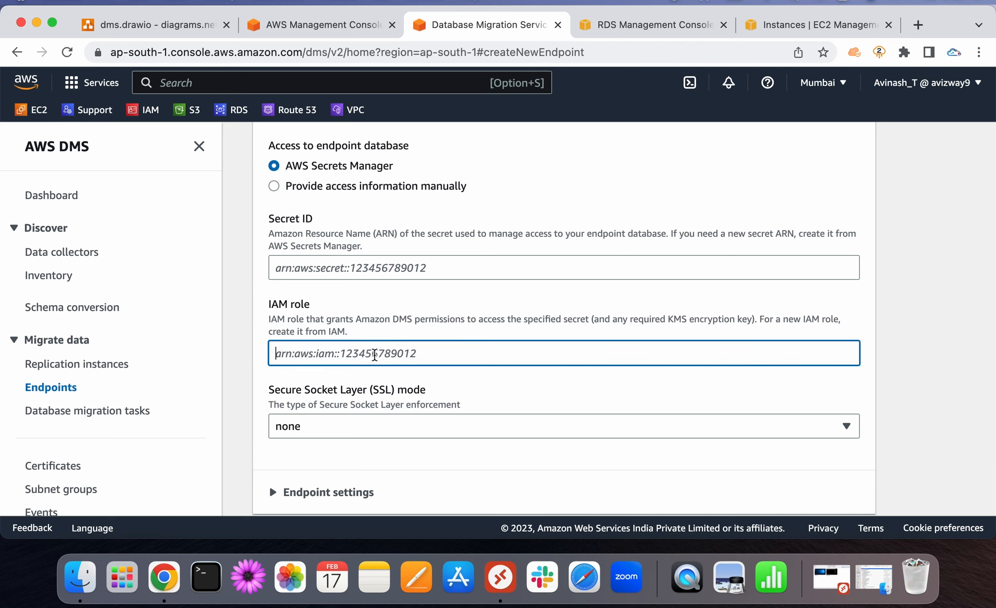
click(328, 190)
click(326, 264)
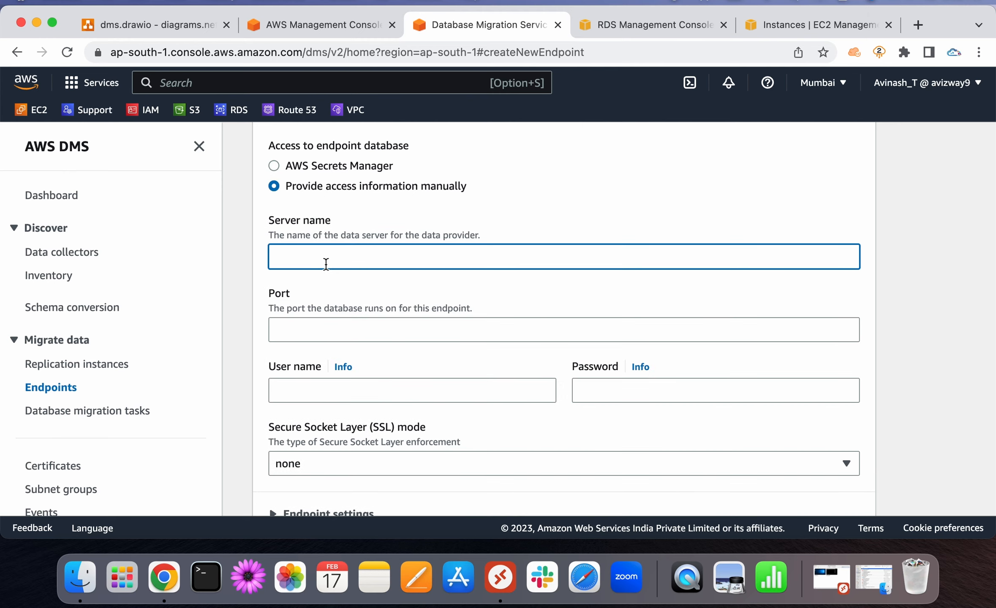
key(super+v)
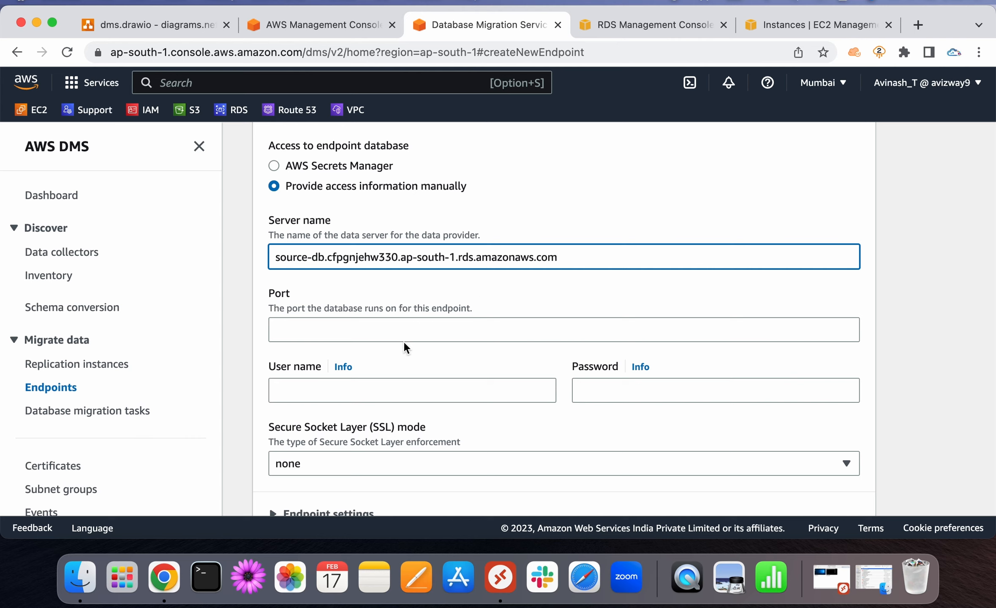
click(396, 331)
text(3306)
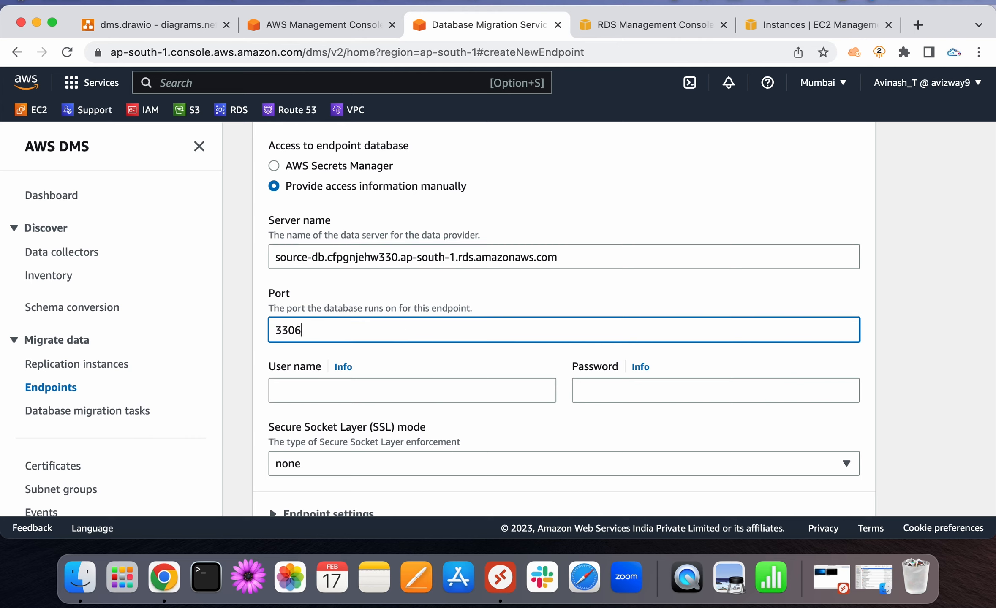
click(421, 387)
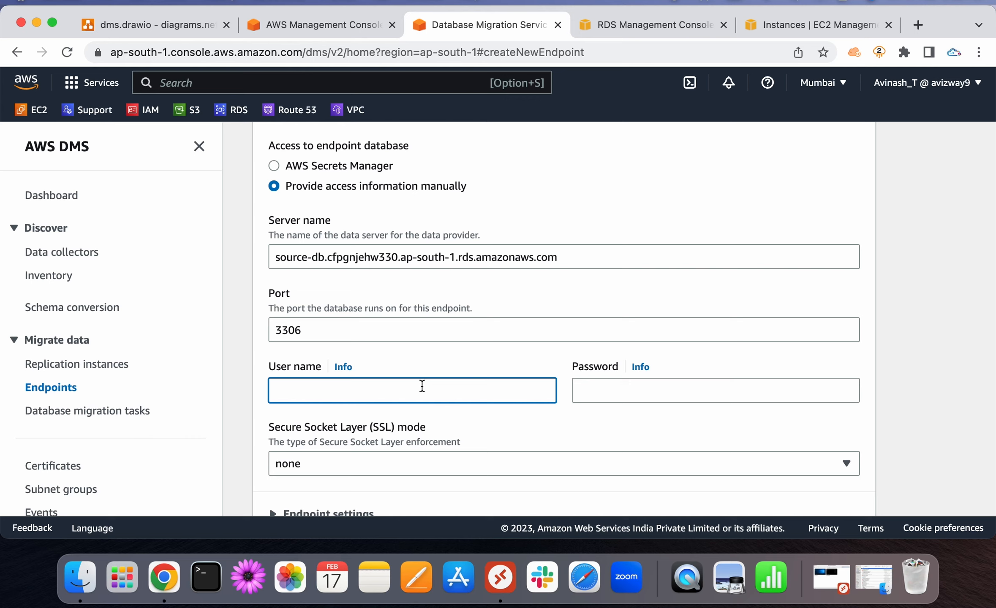
text(admin)
click(585, 399)
text(••••)
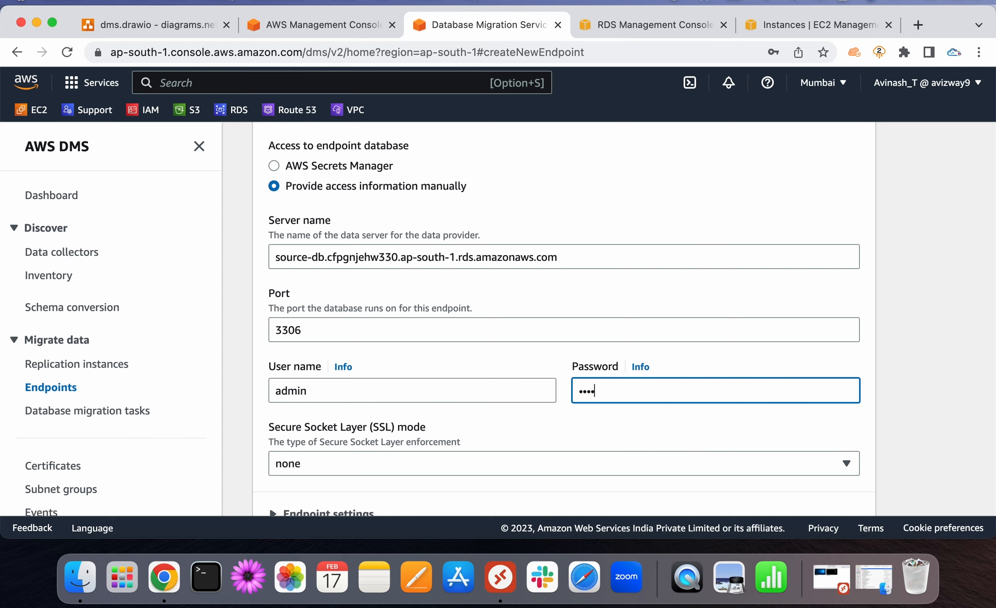
text(•••••••)
Leave SSL mode at none after briefly trying verify-ca
click(551, 421)
scroll(551, 421, down, 5)
click(387, 306)
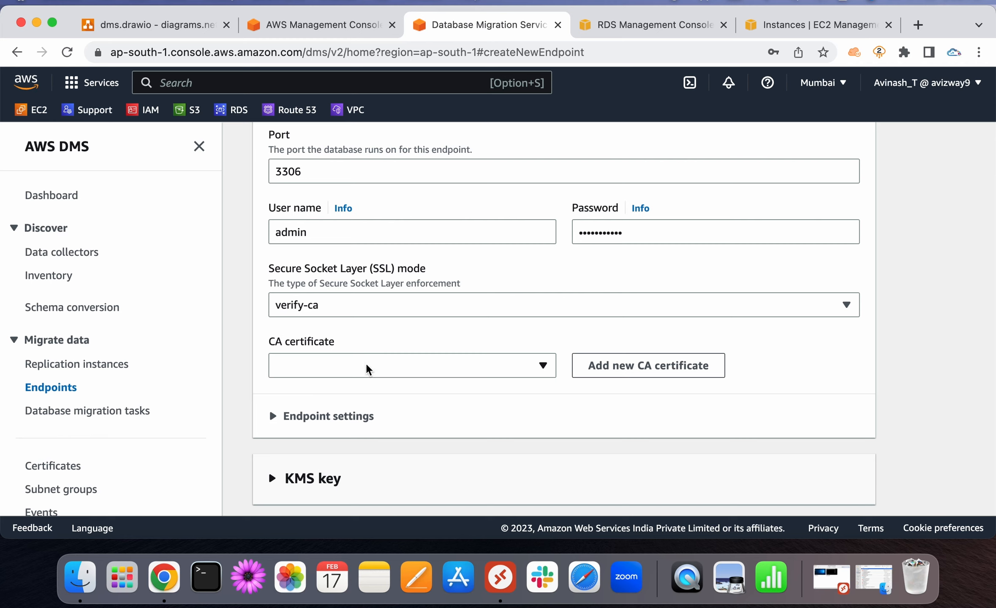
click(366, 369)
click(367, 369)
click(355, 306)
click(348, 337)
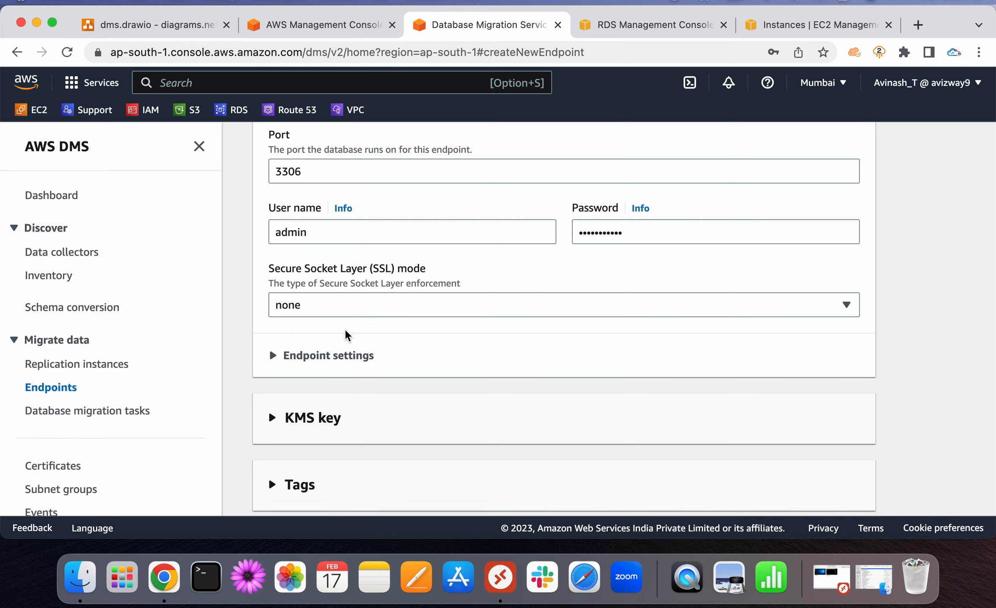
scroll(367, 336, down, 3)
scroll(368, 336, down, 1)
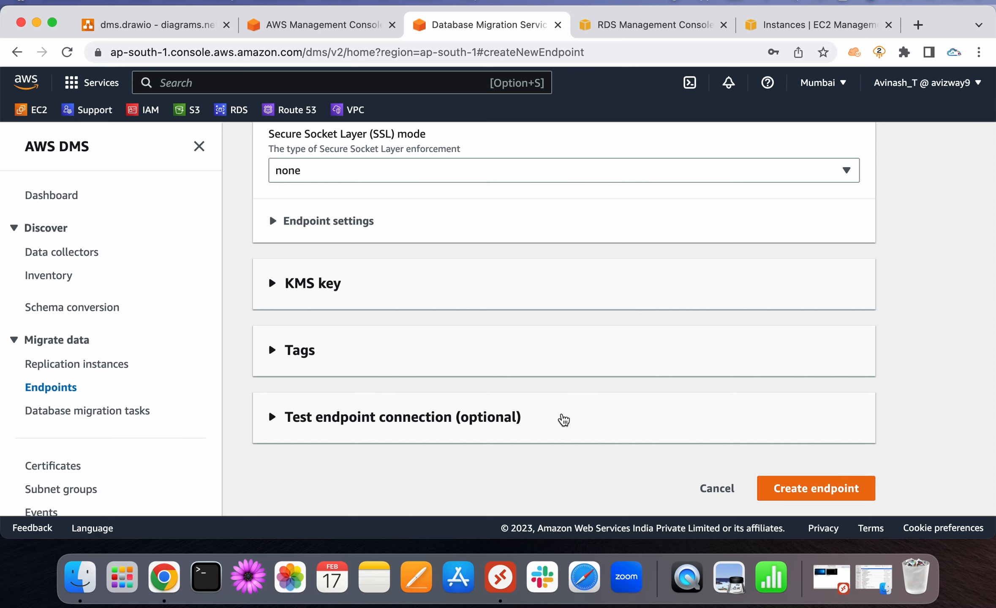
Keep dms as the test replication instance and create the source-ep endpoint
click(485, 419)
scroll(465, 402, down, 5)
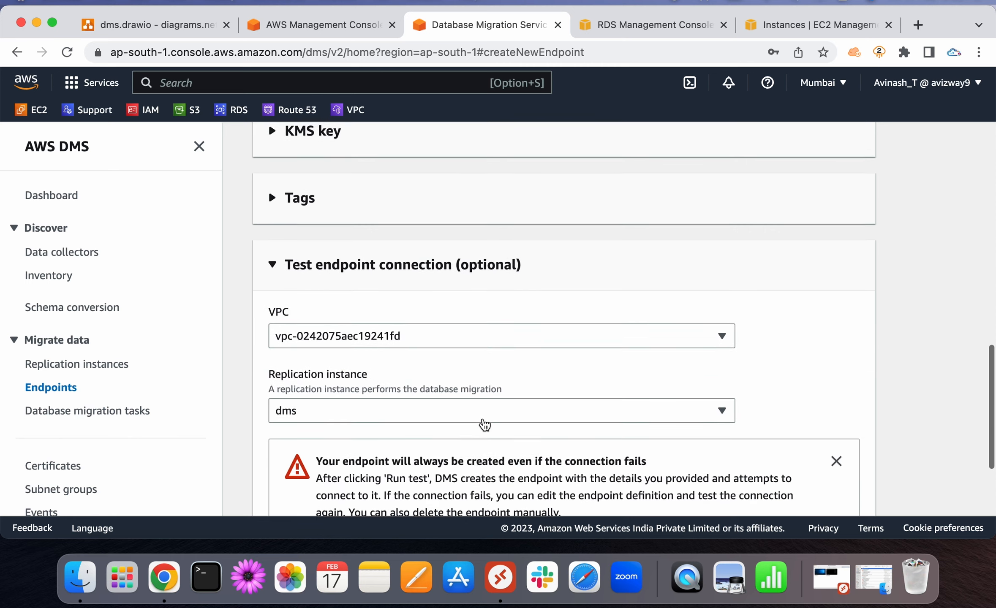
click(425, 365)
click(412, 412)
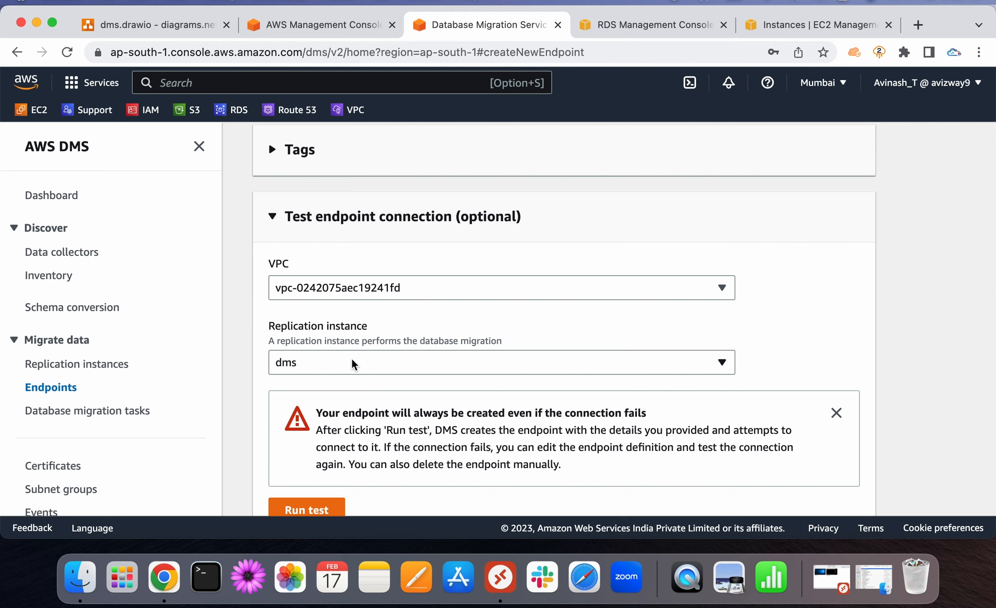
click(333, 364)
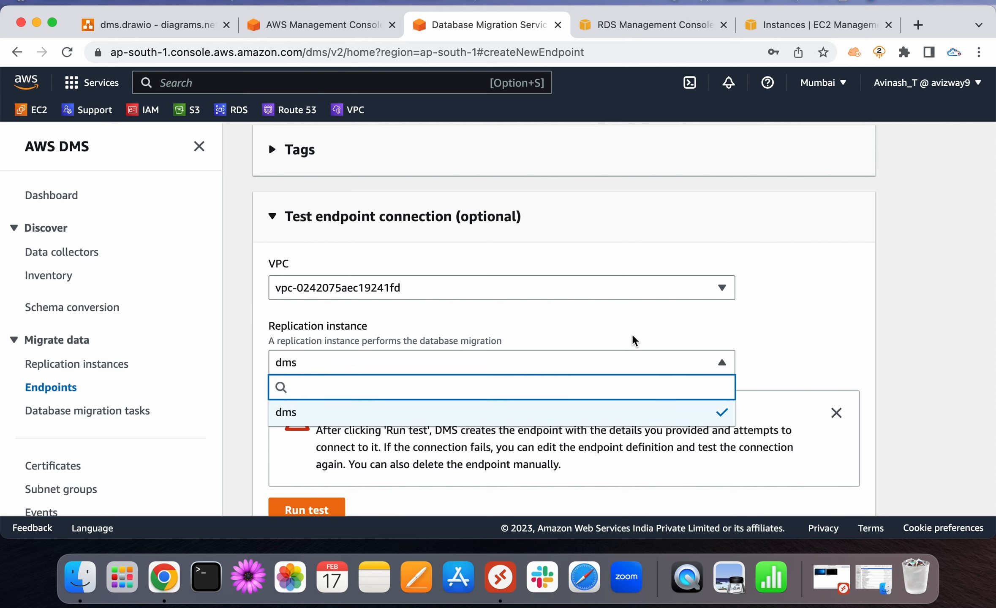
click(756, 335)
click(482, 239)
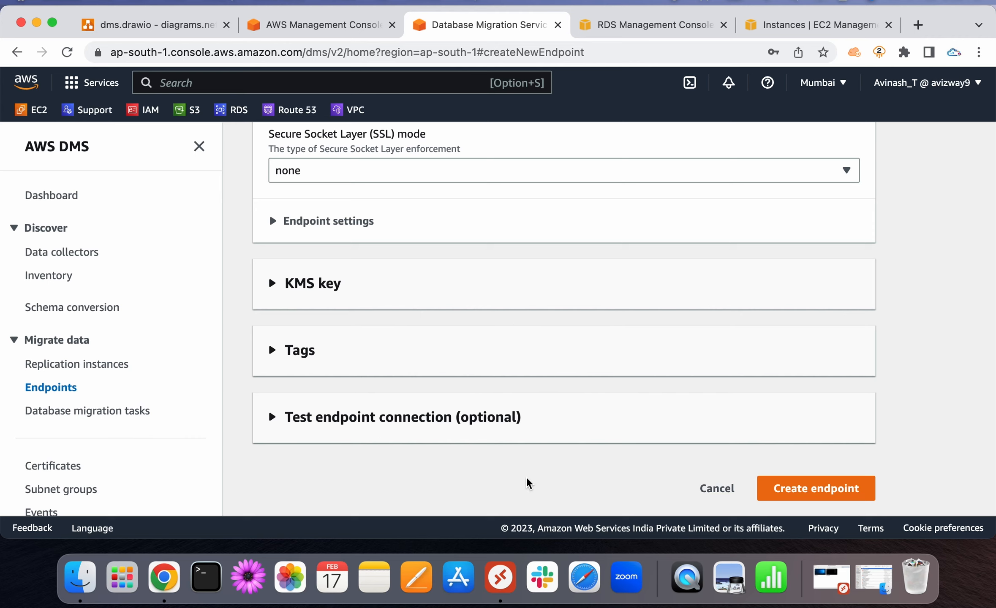
click(798, 485)
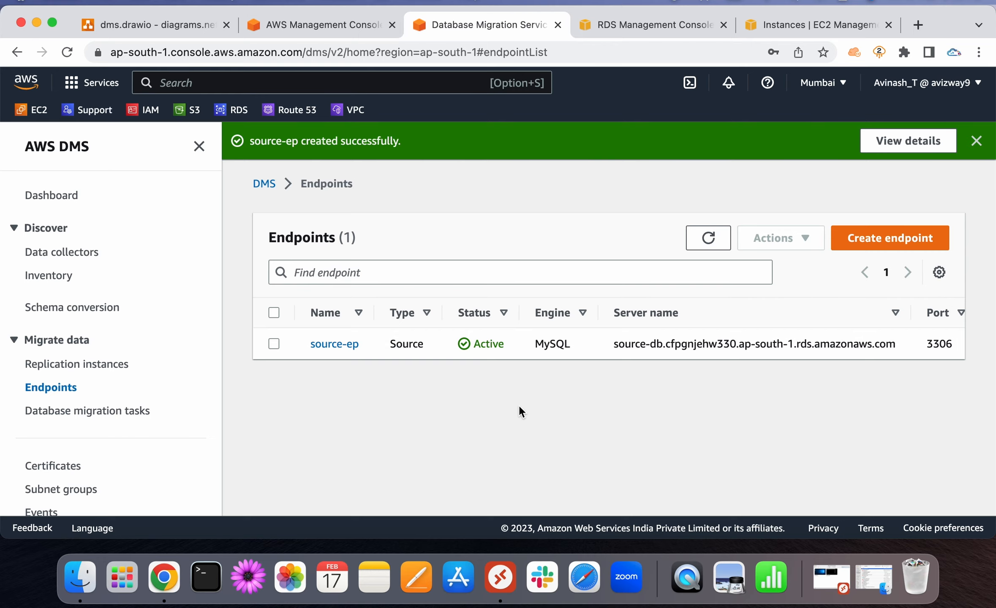
Refresh the replication instances to check dms status, then return to Endpoints
click(112, 372)
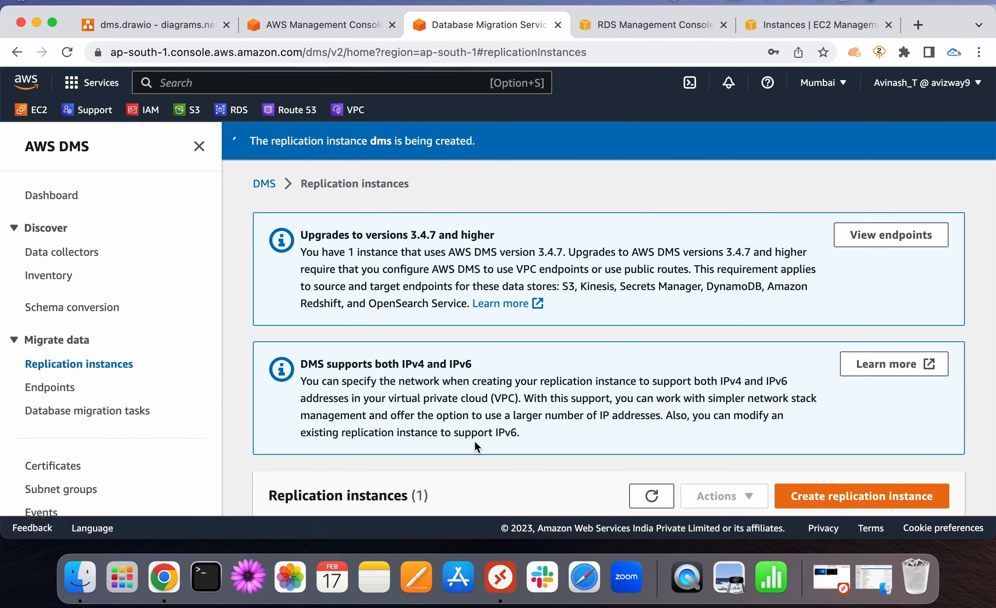
scroll(475, 440, down, 3)
click(661, 381)
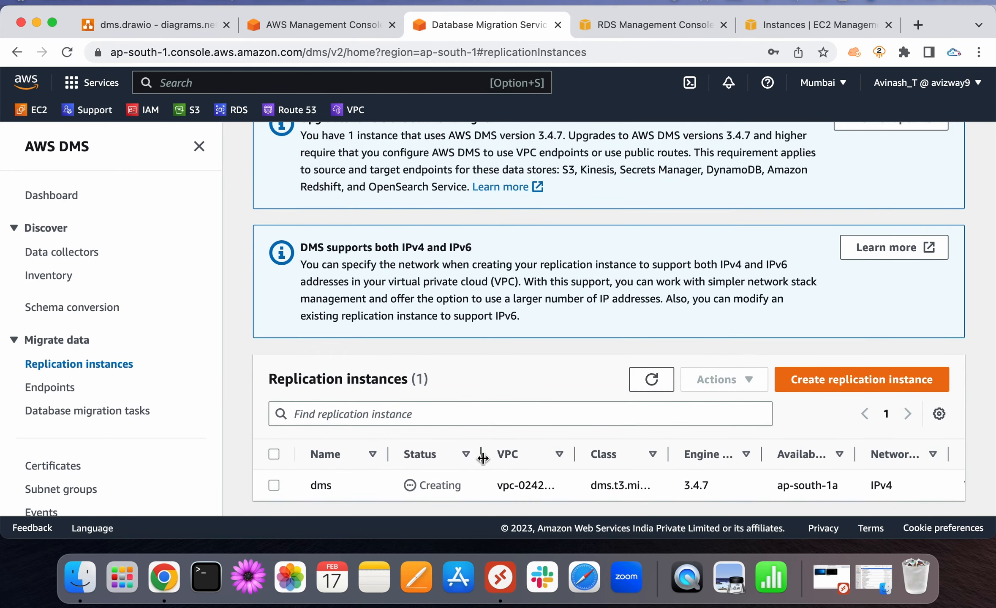
click(59, 388)
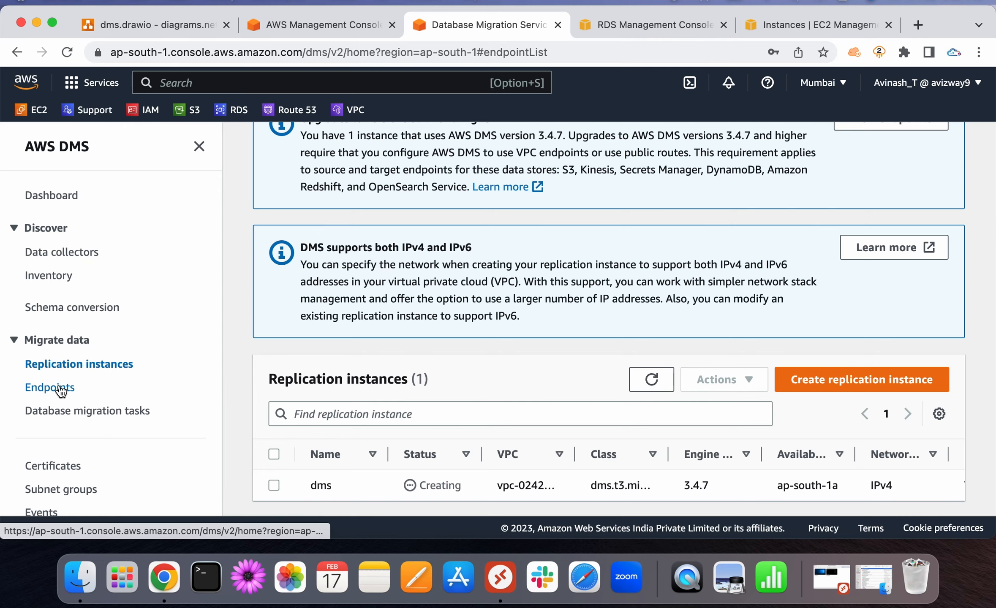
click(199, 147)
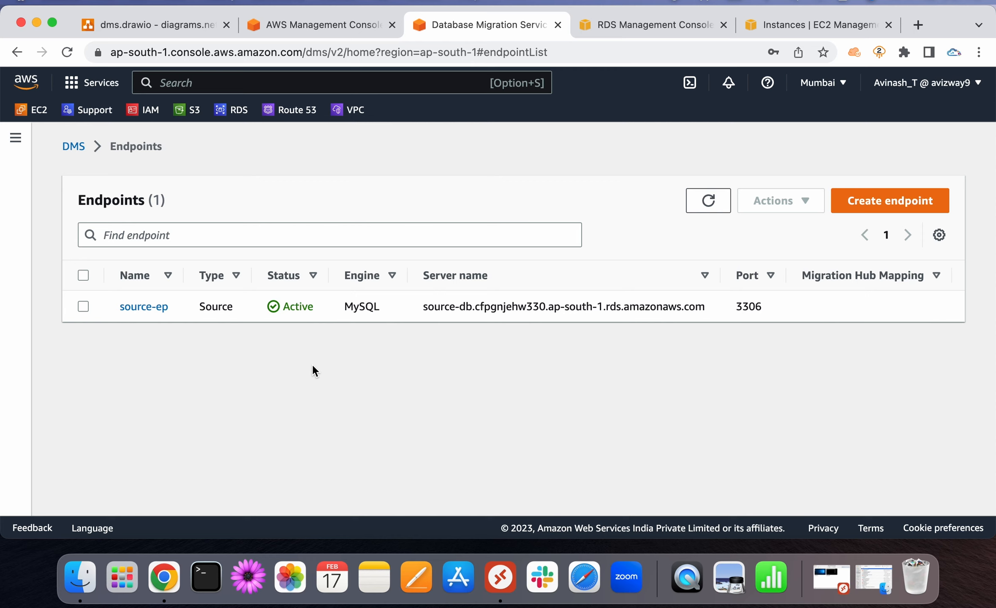
click(878, 201)
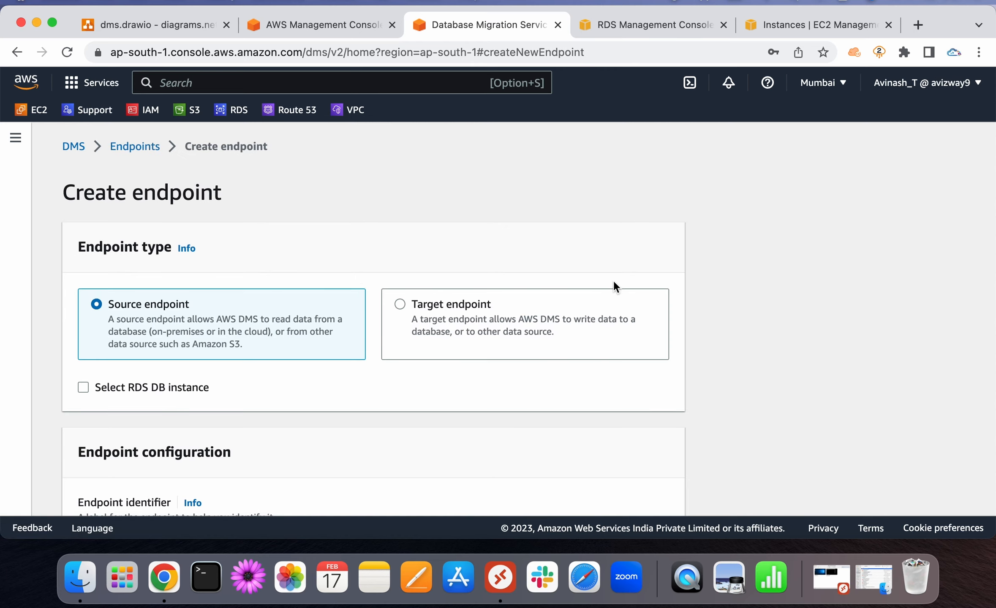
Make the new endpoint a target using the RDS instance targetdb
click(456, 308)
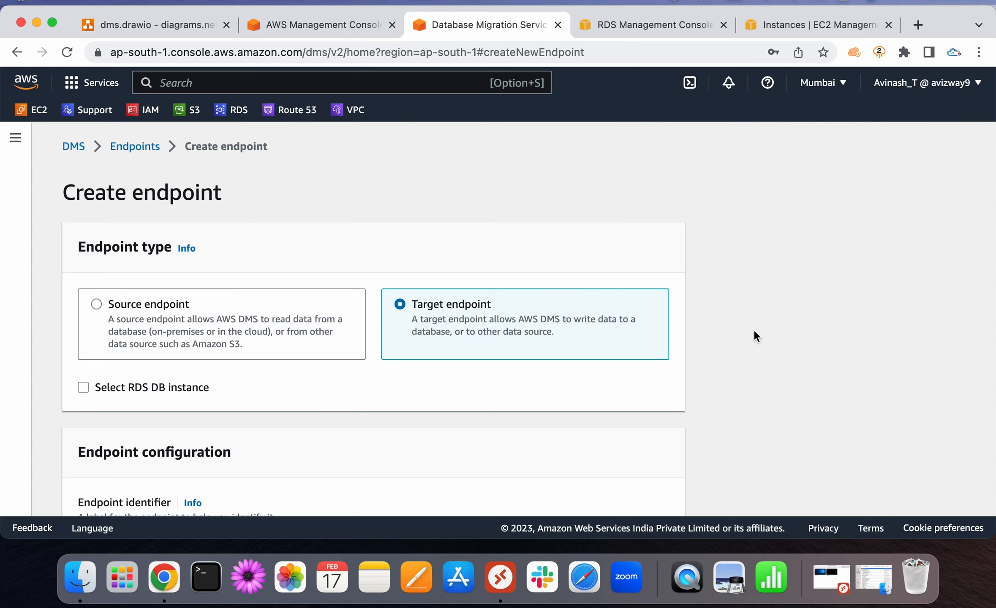
click(126, 386)
scroll(302, 387, down, 5)
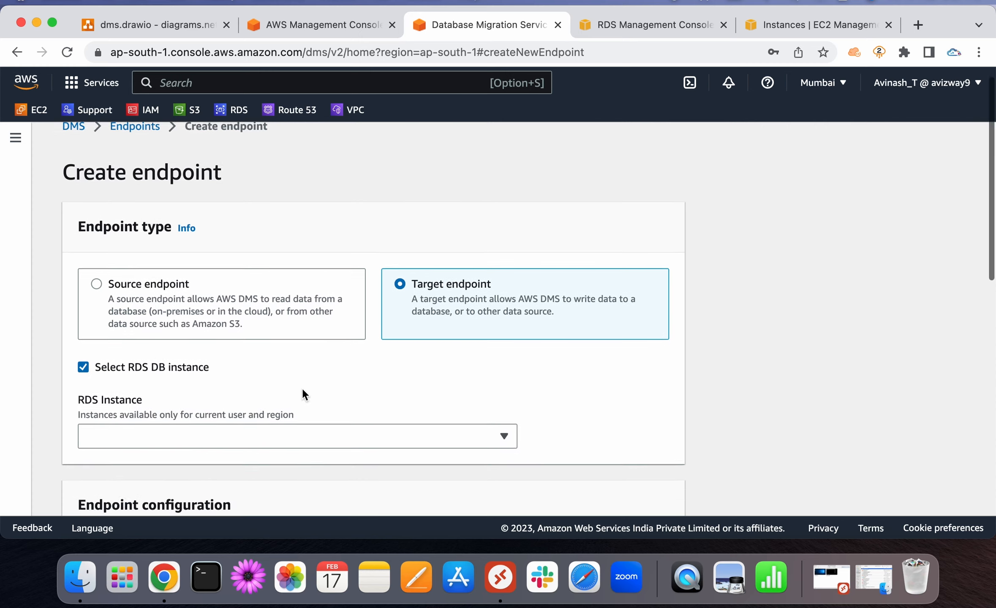
click(223, 296)
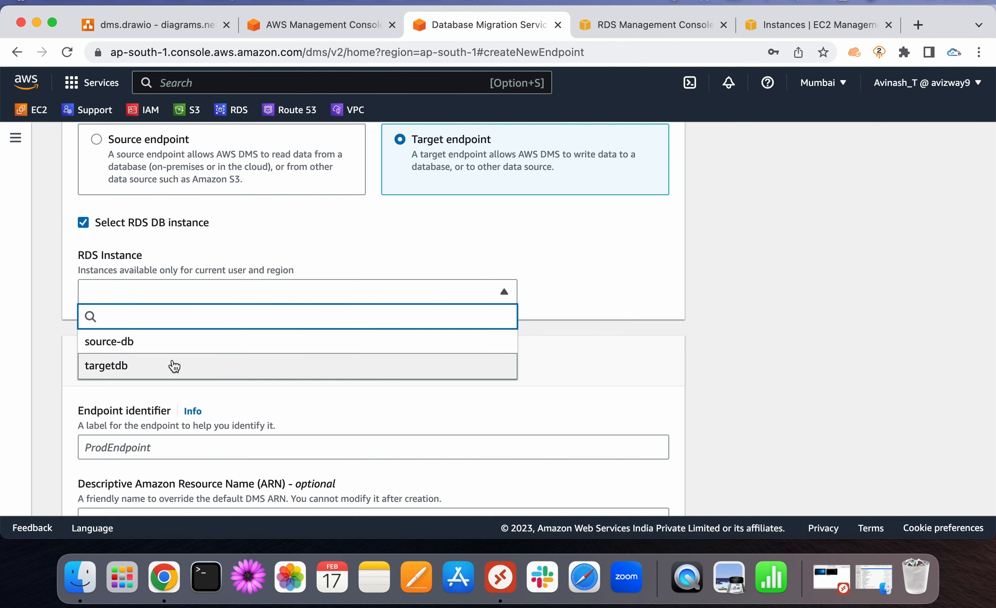
click(173, 366)
scroll(444, 363, down, 5)
scroll(443, 356, down, 3)
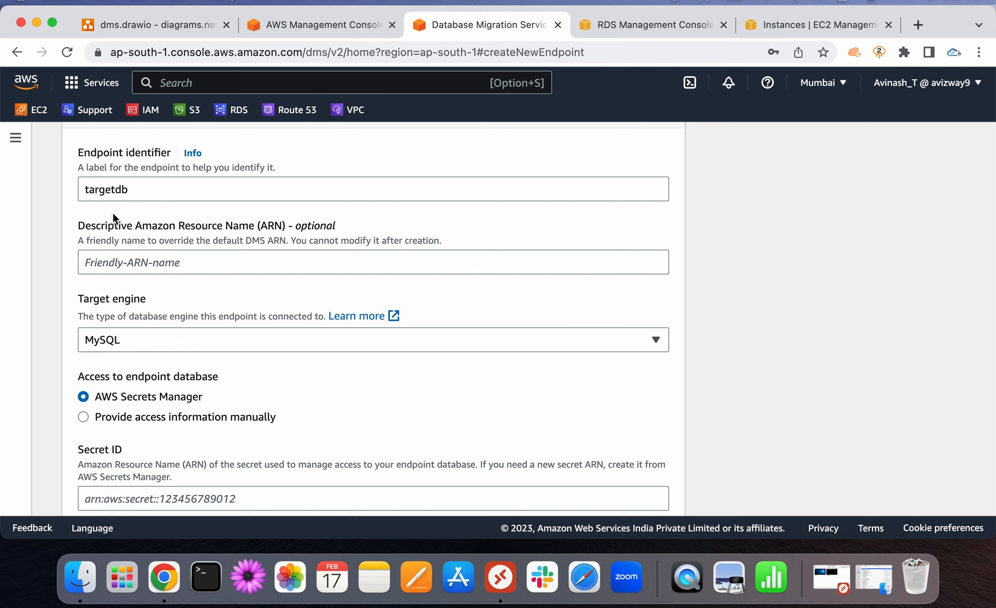
click(147, 186)
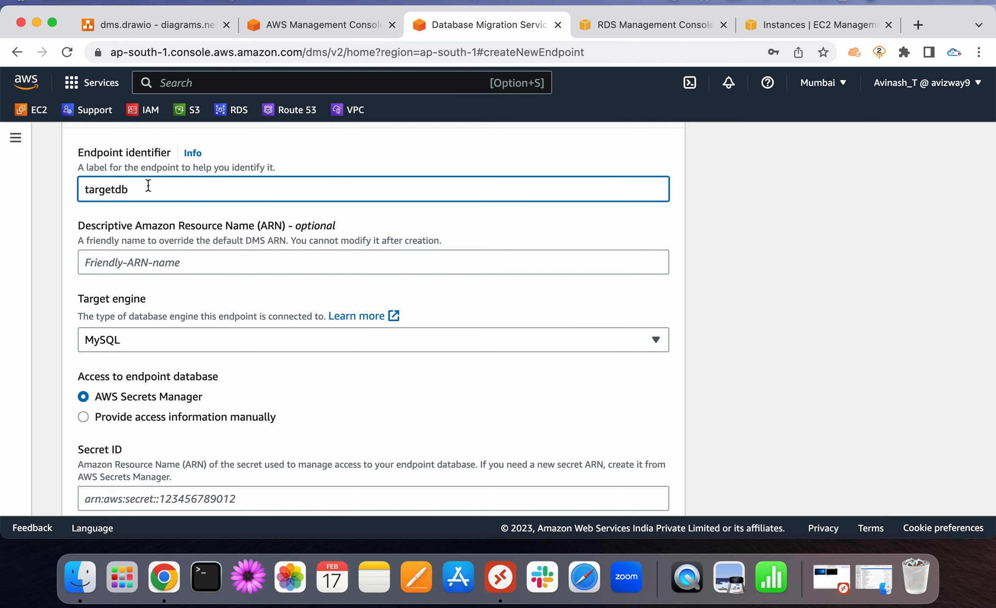
scroll(148, 185, up, 6)
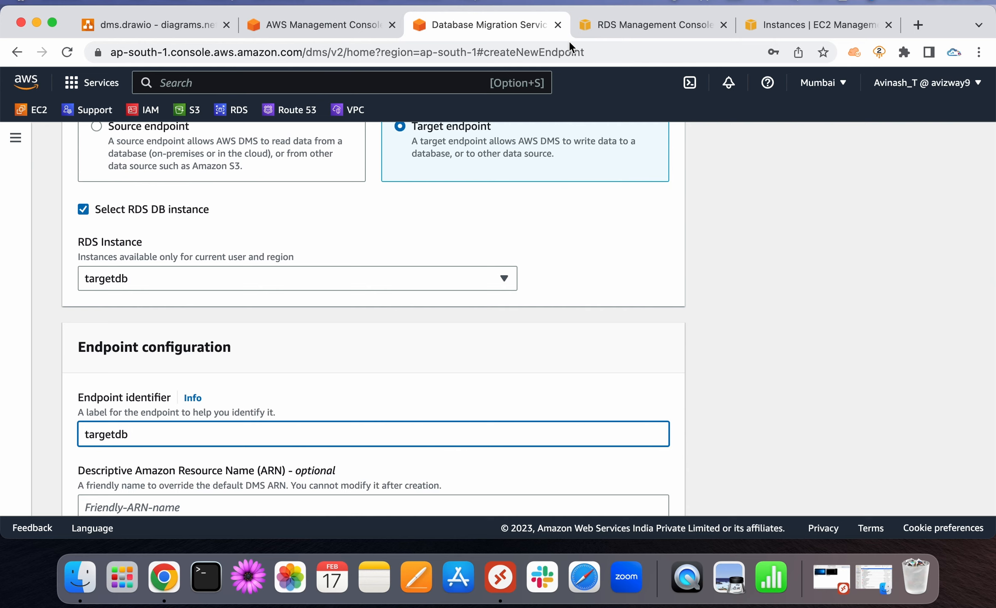
Return from the source-db page to the RDS Databases list
click(624, 32)
scroll(161, 209, up, 6)
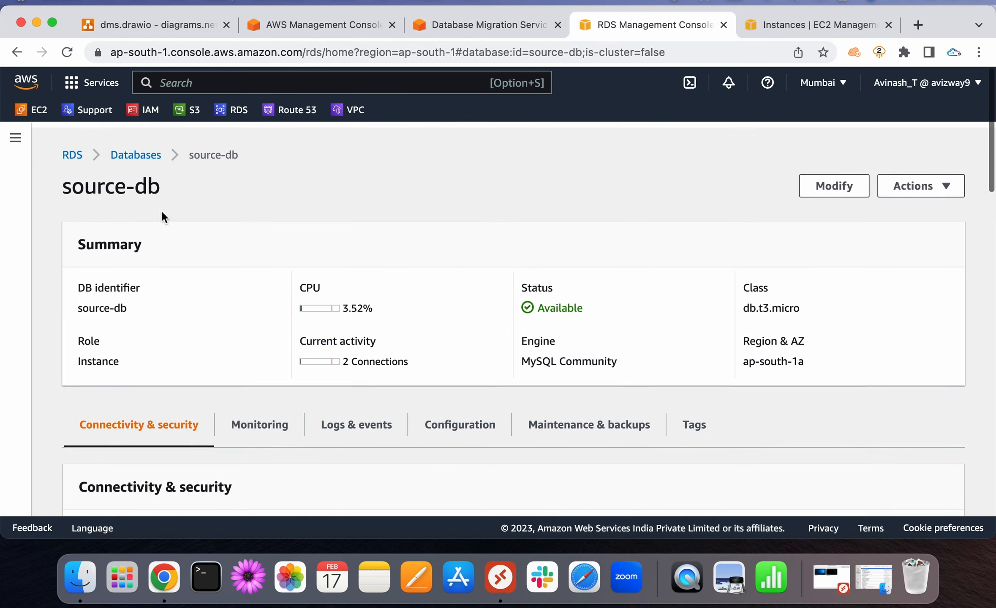
click(134, 156)
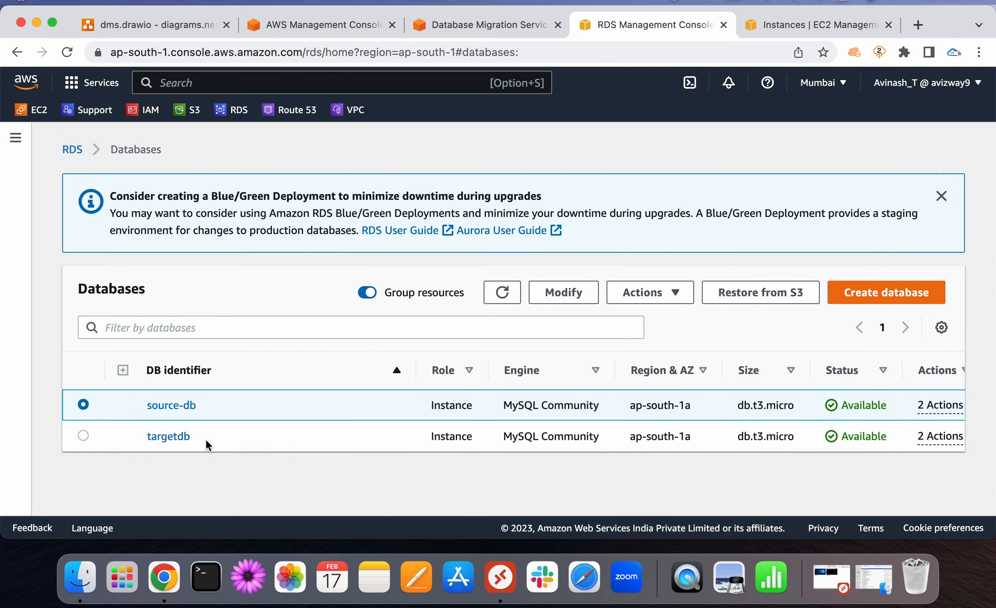
Uncheck the RDS instance option and rename the identifier from targetdb to target-ep
drag(206, 438, 147, 437)
click(482, 24)
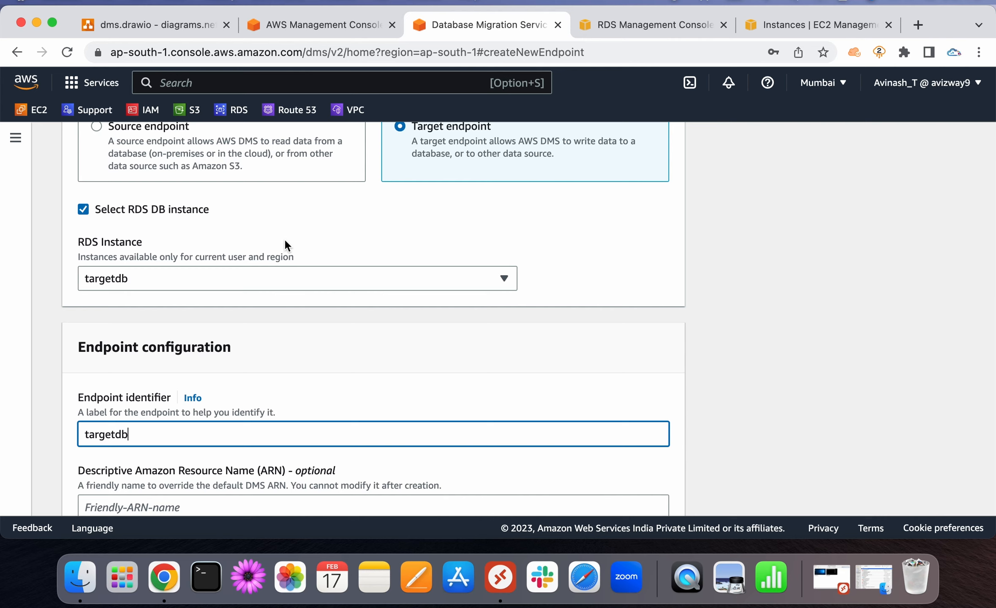
click(149, 208)
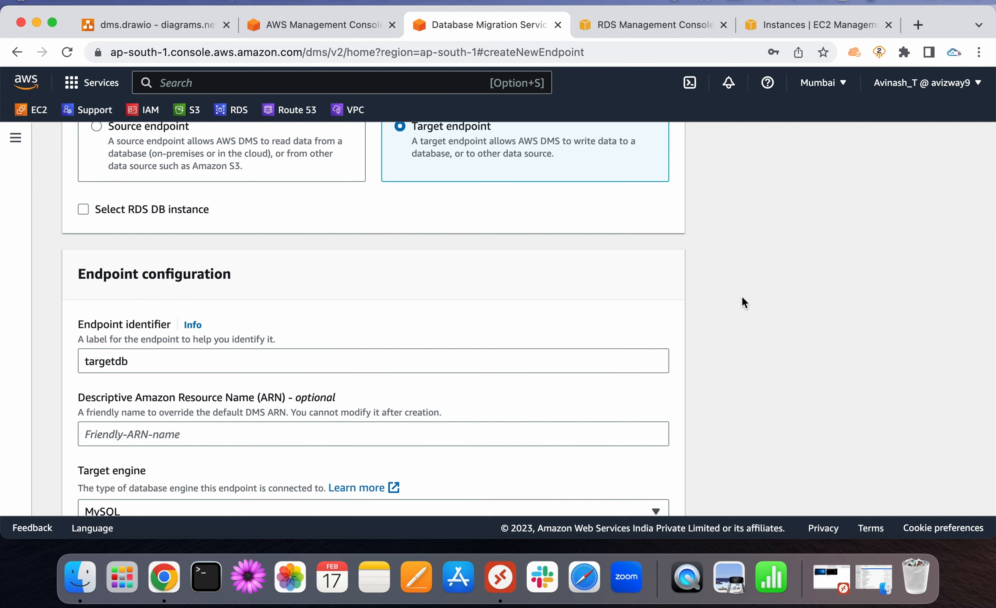
click(142, 359)
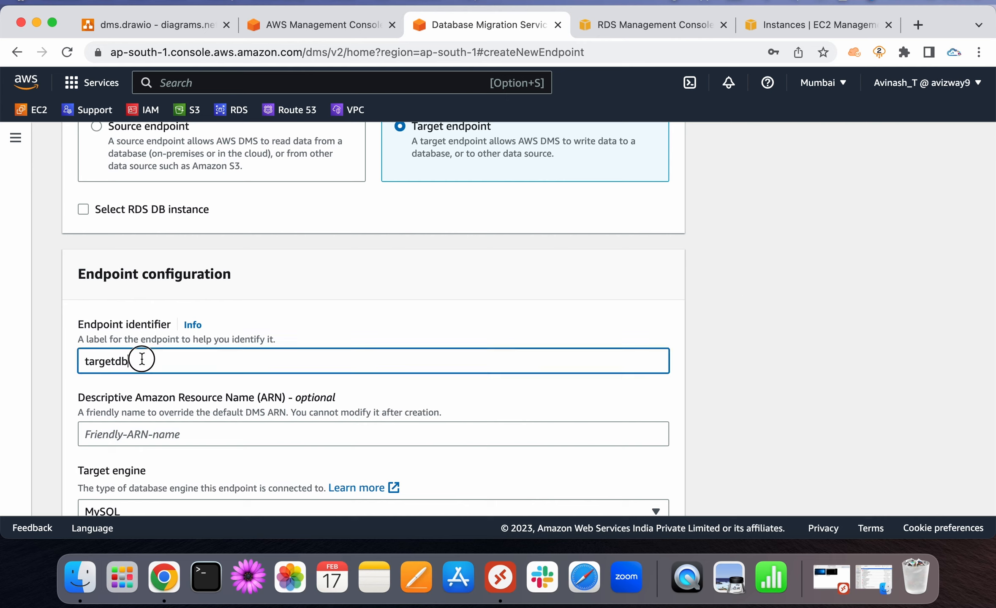
key(super+a)
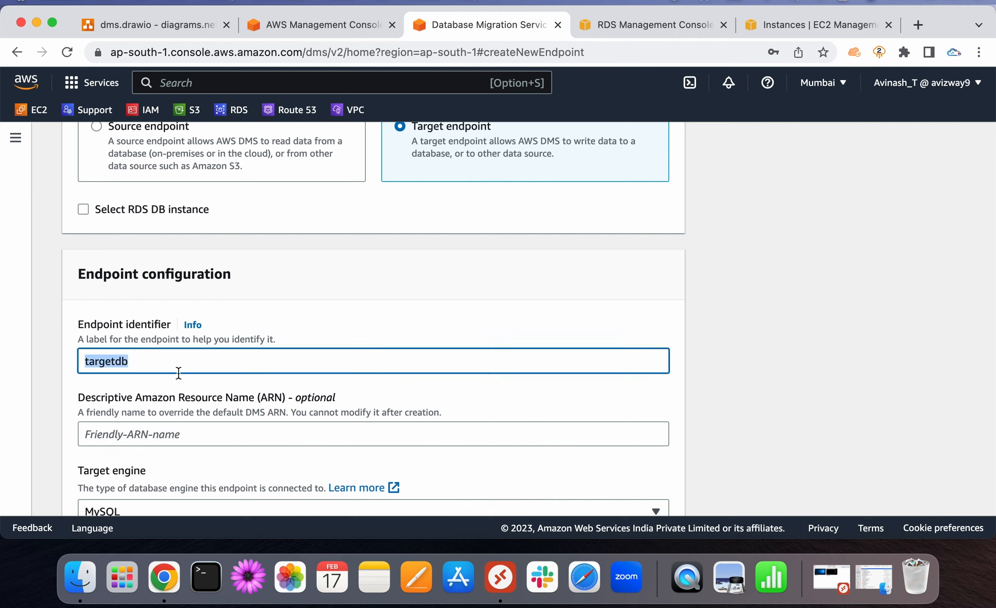
key(Right)
key(BackSpace)
key(BackSpace)
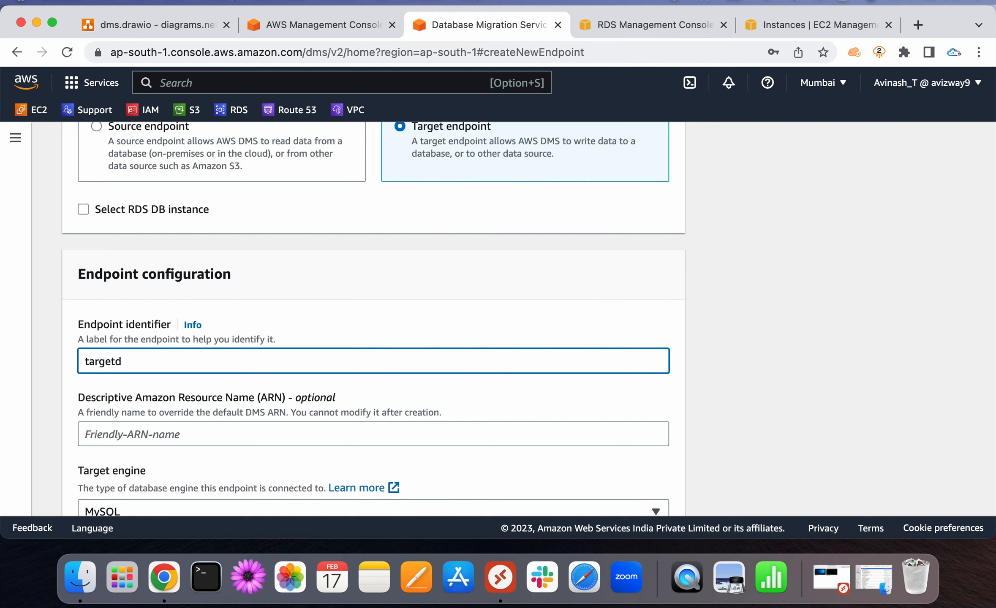
text(-ep)
Provide access details manually, enter the password, and create the target-ep endpoint
scroll(769, 370, down, 6)
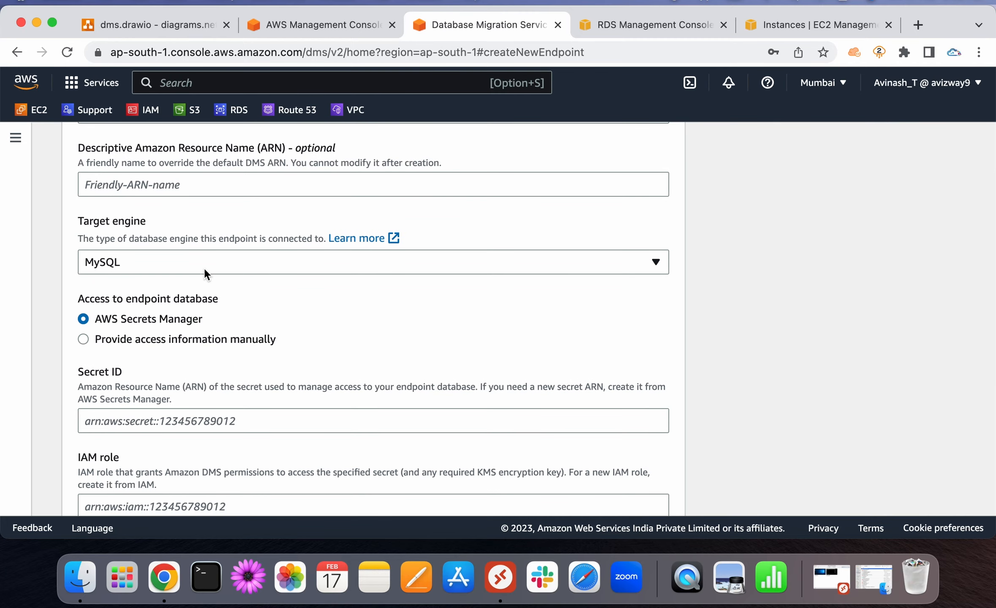
click(172, 338)
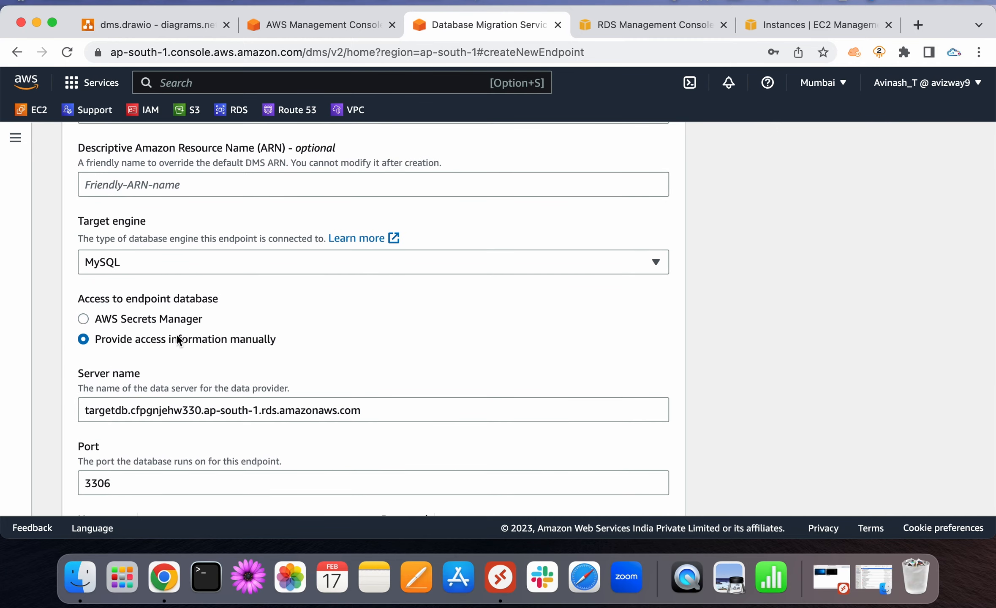
scroll(802, 360, down, 2)
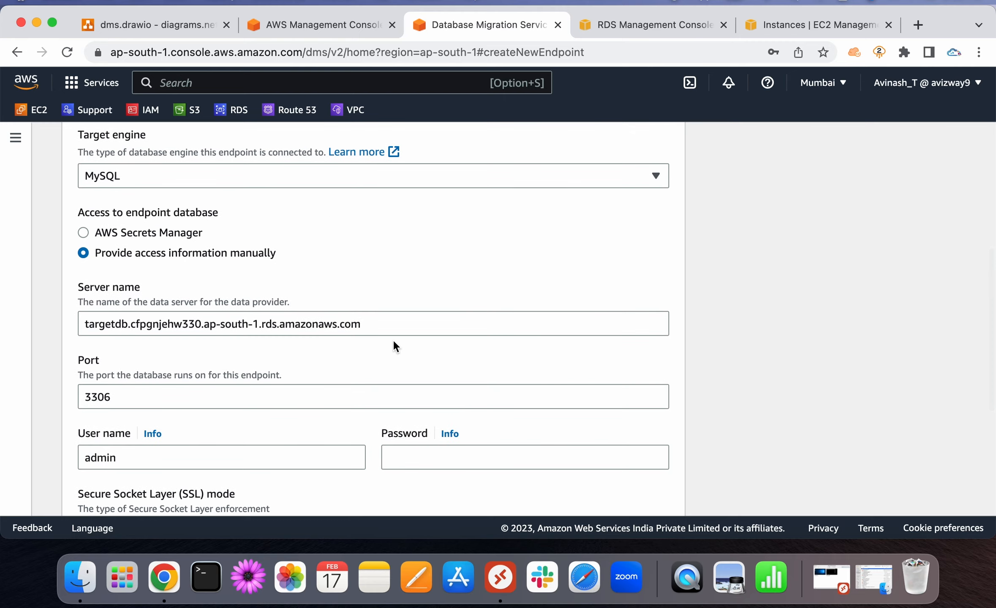
click(397, 322)
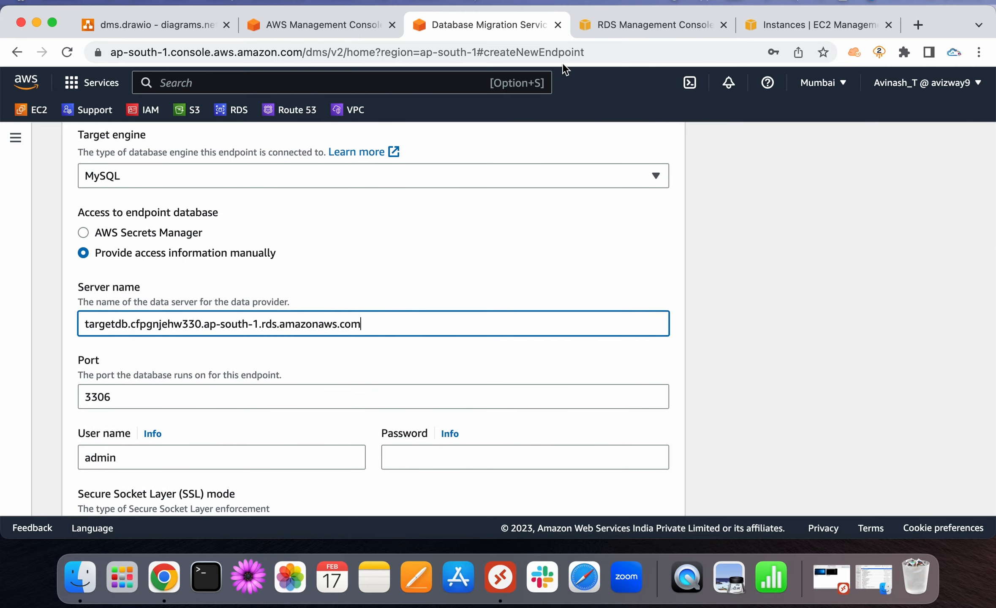
click(241, 393)
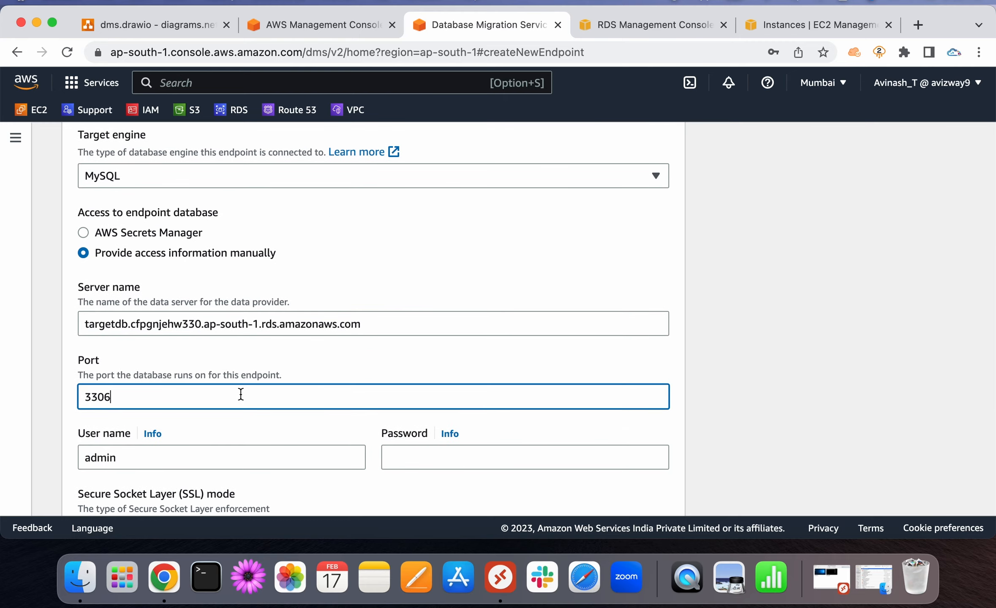
click(199, 469)
click(474, 455)
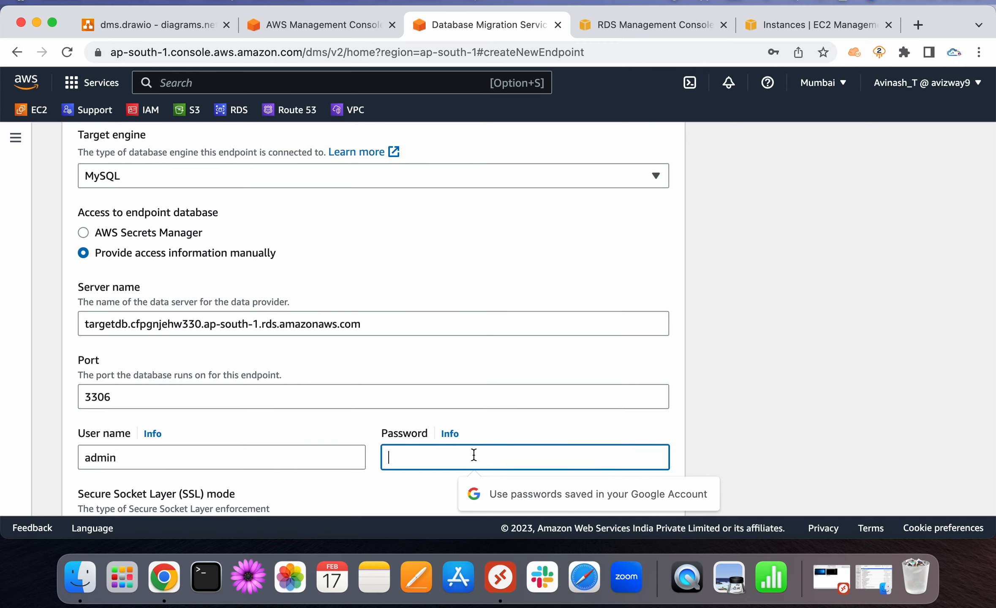
text(••••••••••)
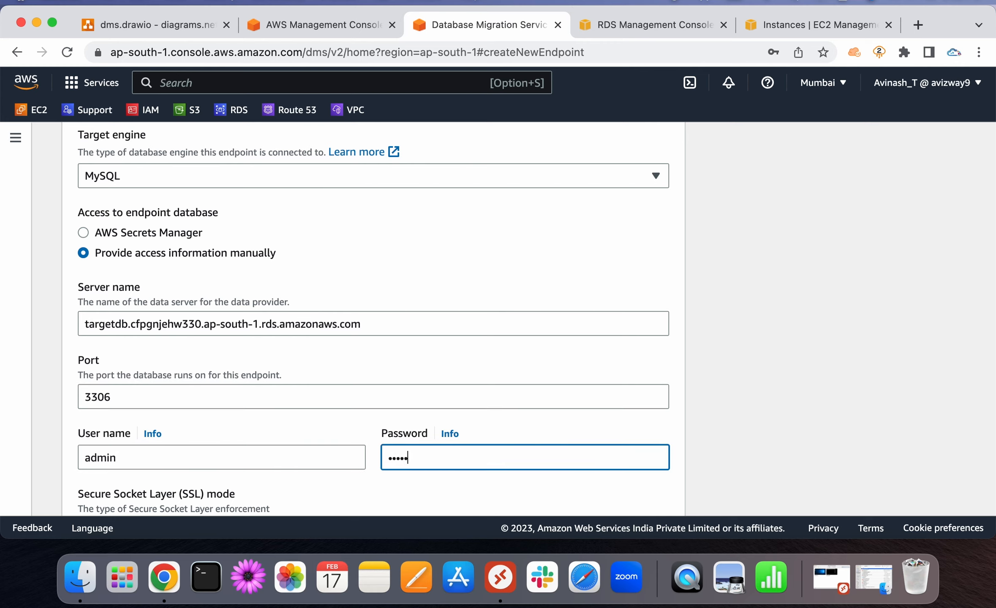
text(•)
click(734, 406)
scroll(734, 406, down, 5)
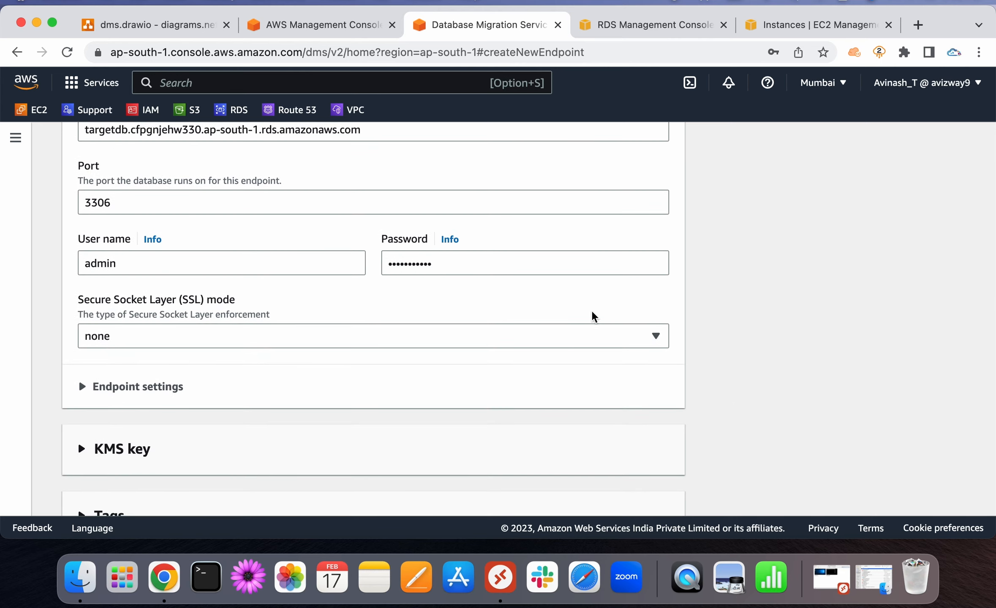
scroll(709, 312, down, 4)
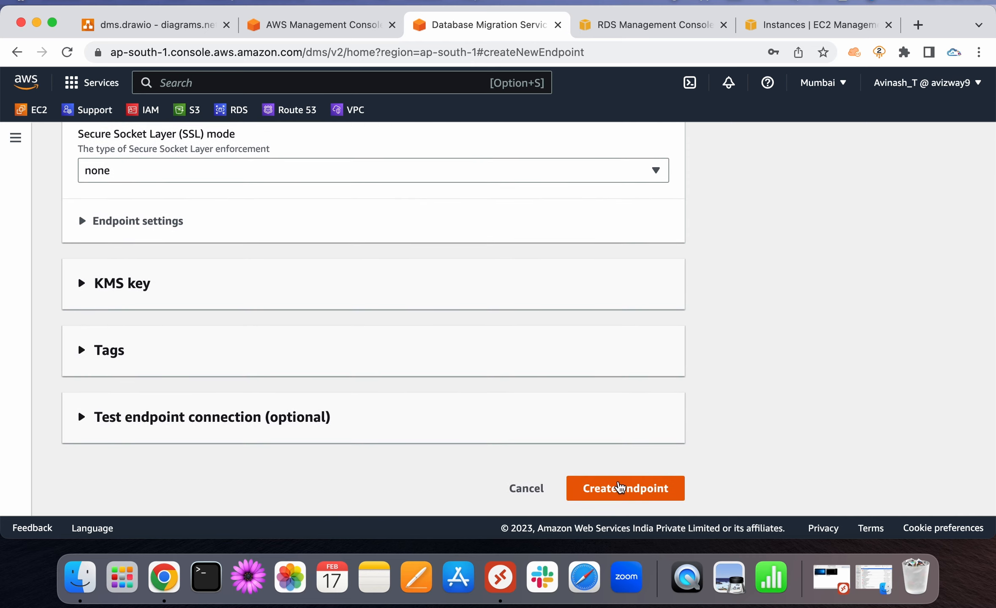
click(620, 488)
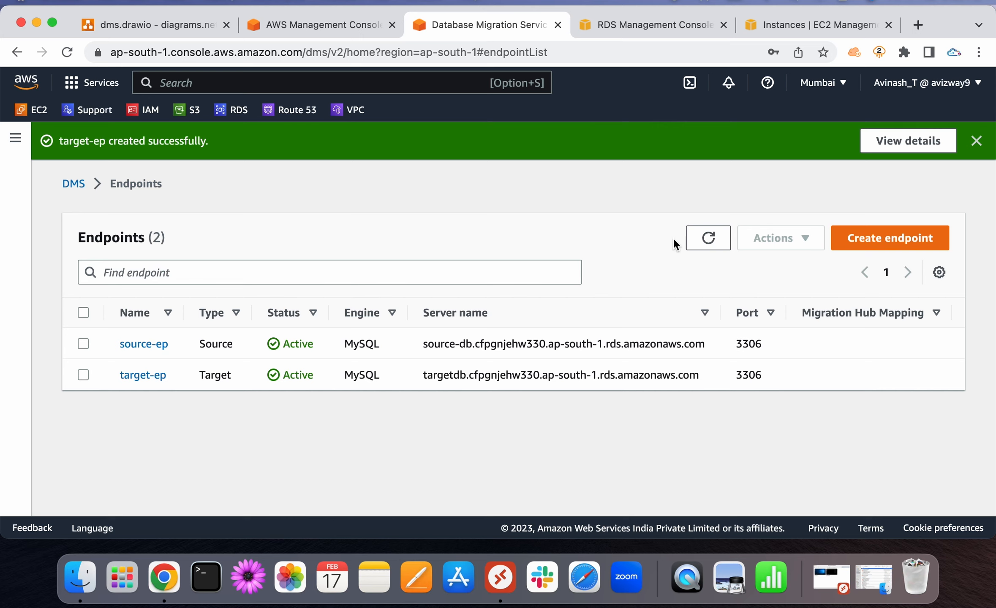
Dismiss the success banner, refresh the dms replication instance status, and return to Endpoints
click(976, 142)
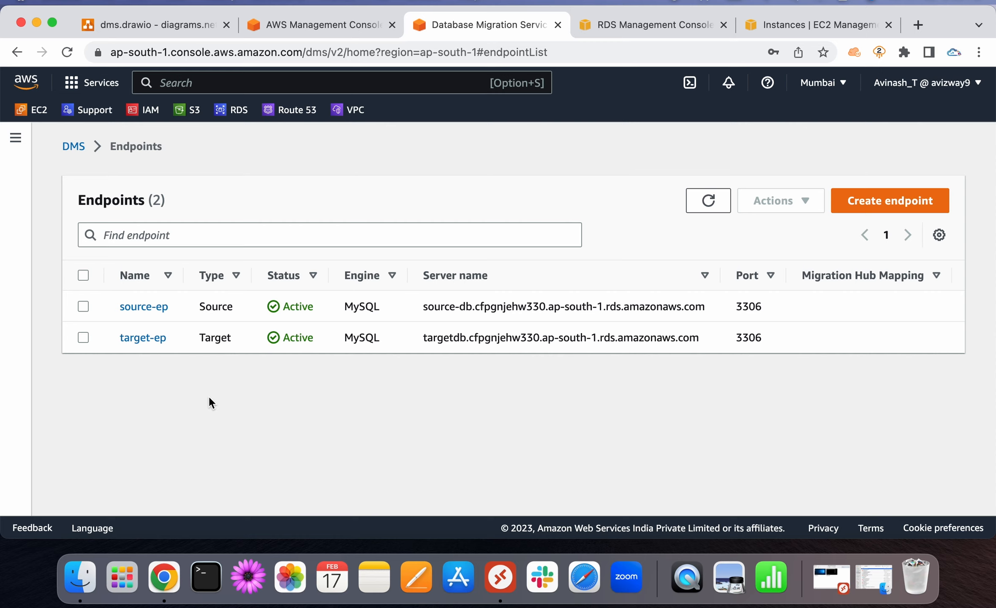
click(15, 138)
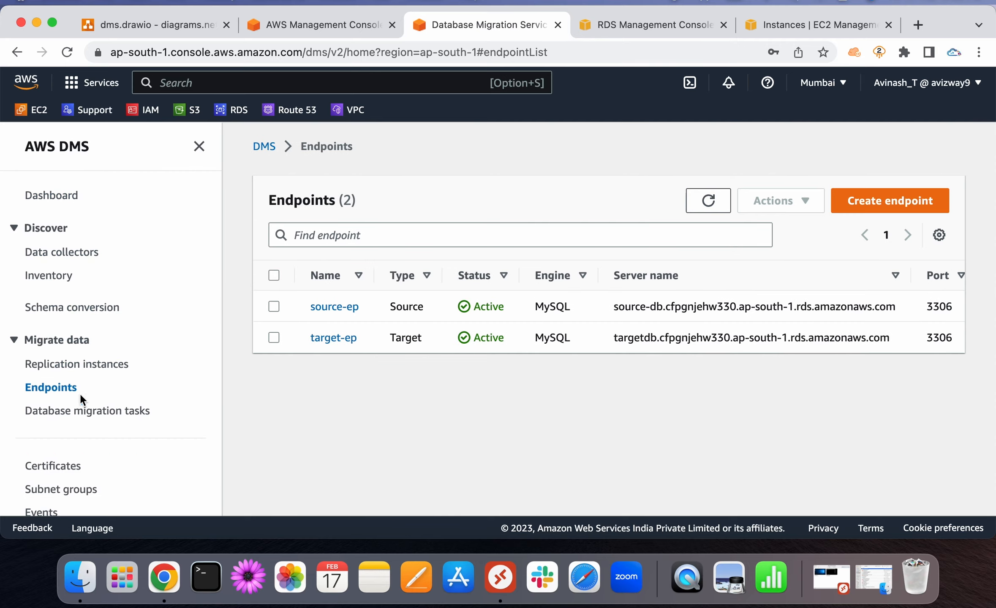
click(72, 366)
scroll(667, 393, down, 3)
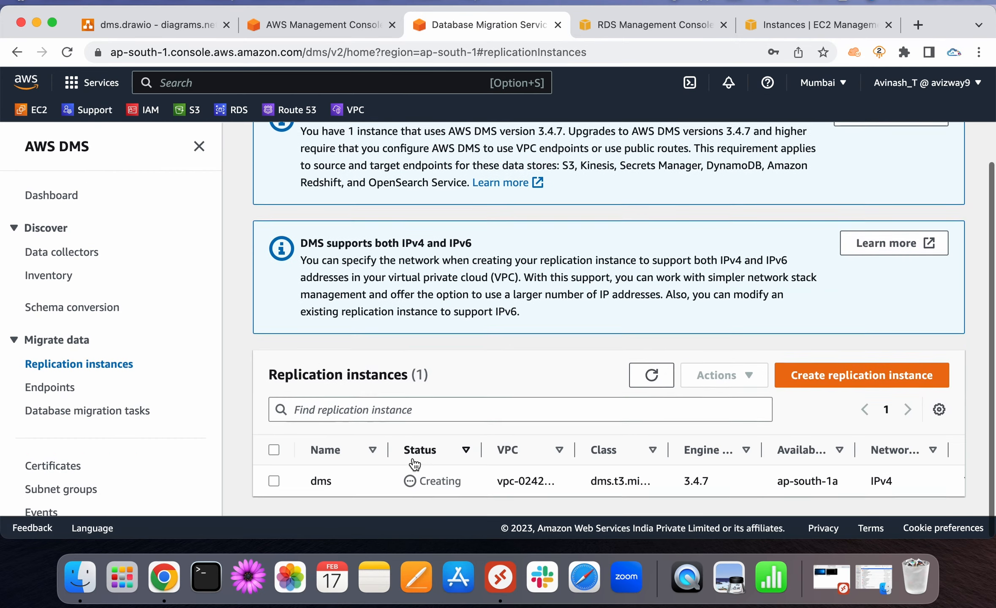
click(651, 382)
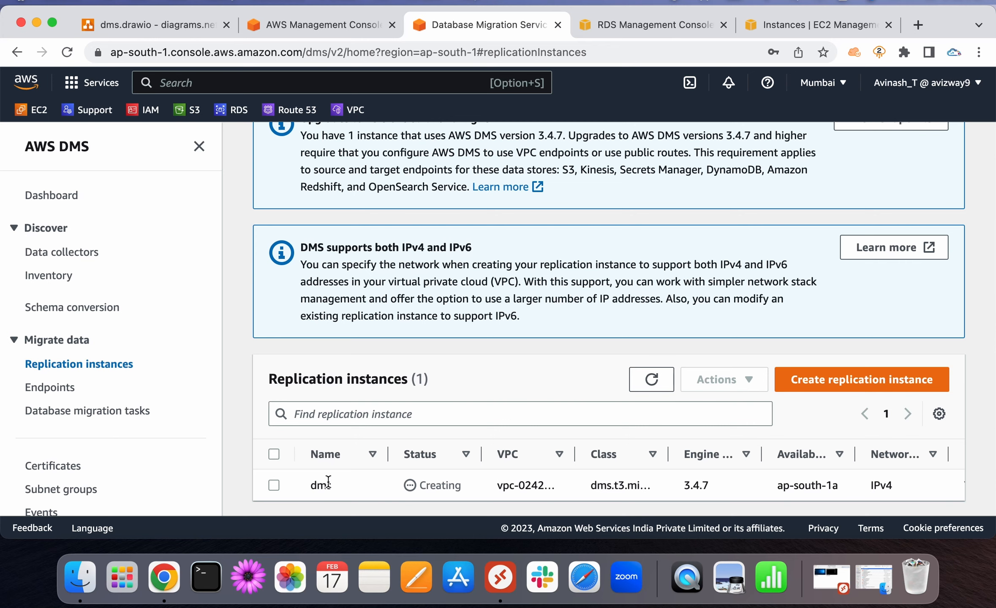
click(49, 389)
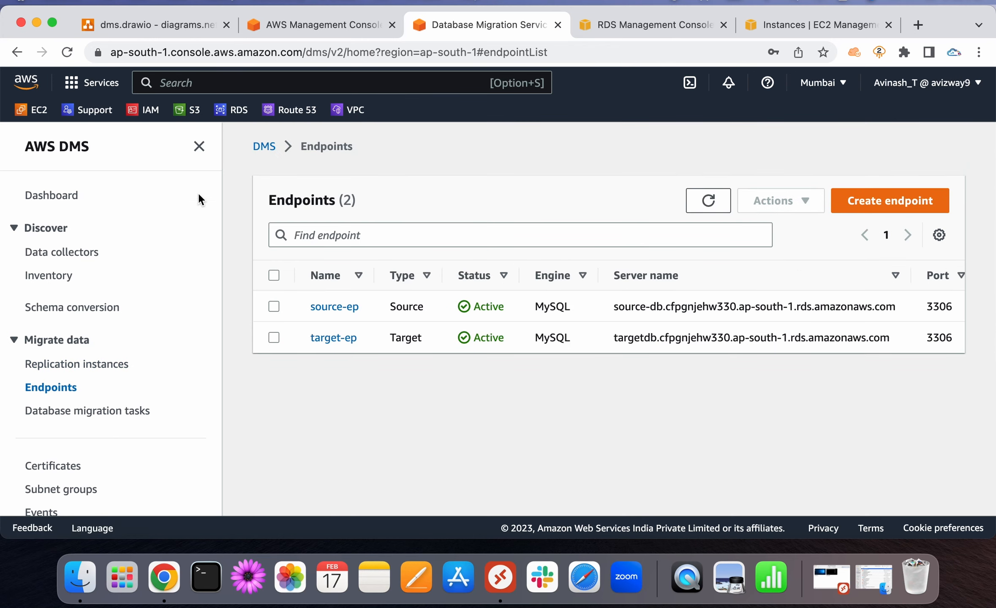
click(197, 148)
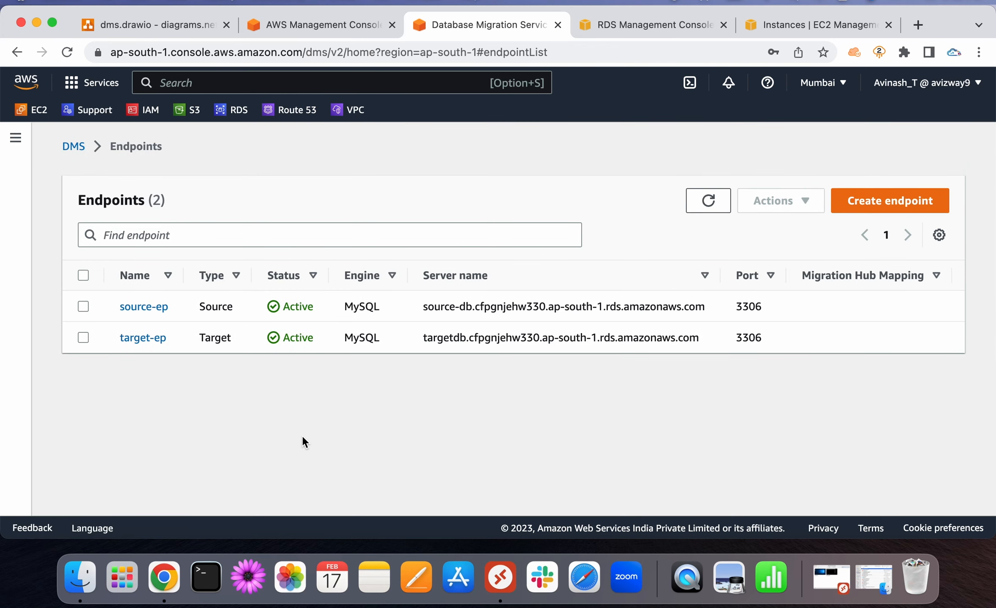
Run a connection test for source-ep using the dms replication instance
click(143, 308)
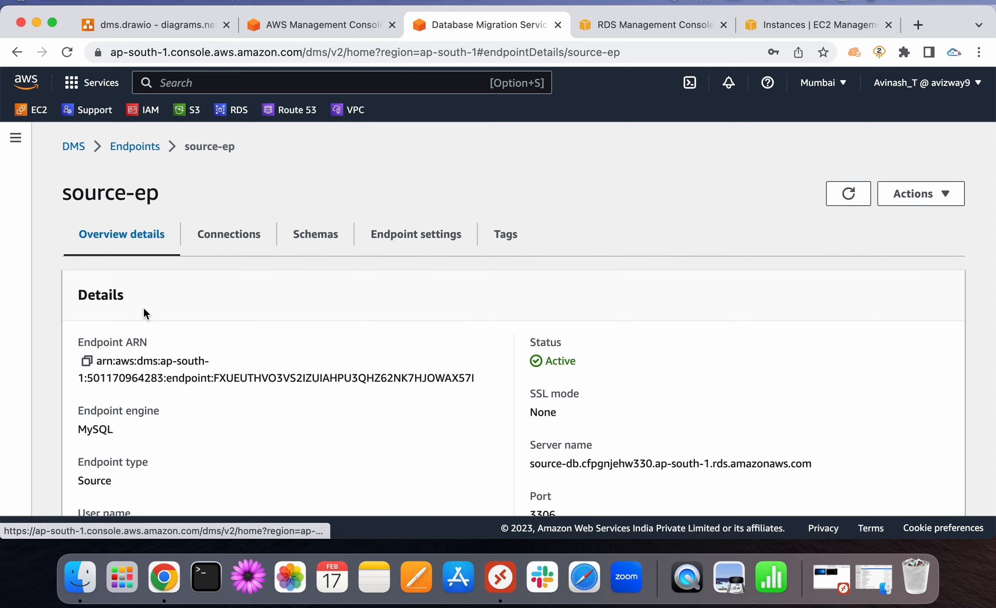
click(216, 236)
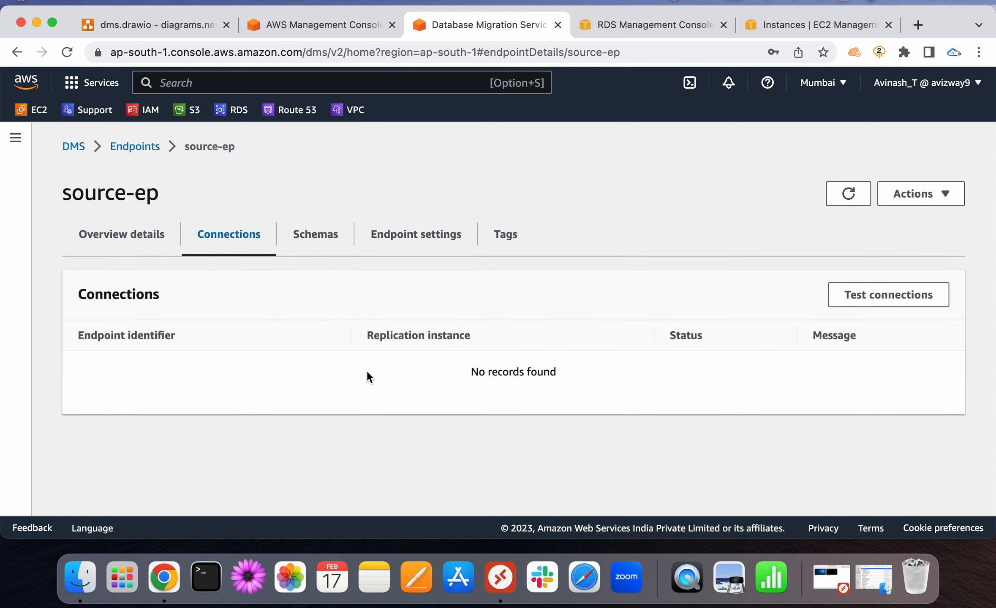
click(843, 295)
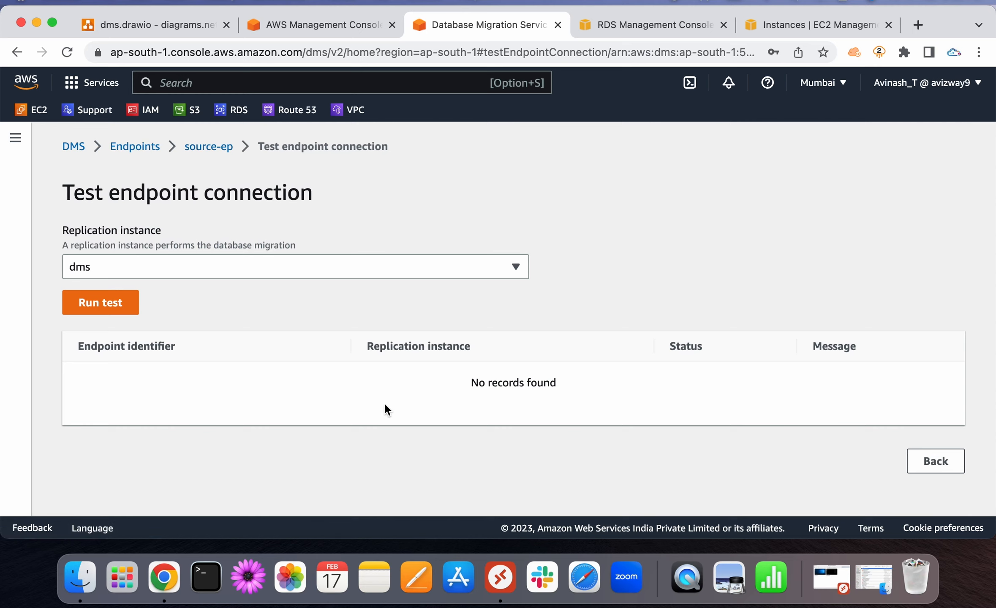
click(186, 270)
click(186, 269)
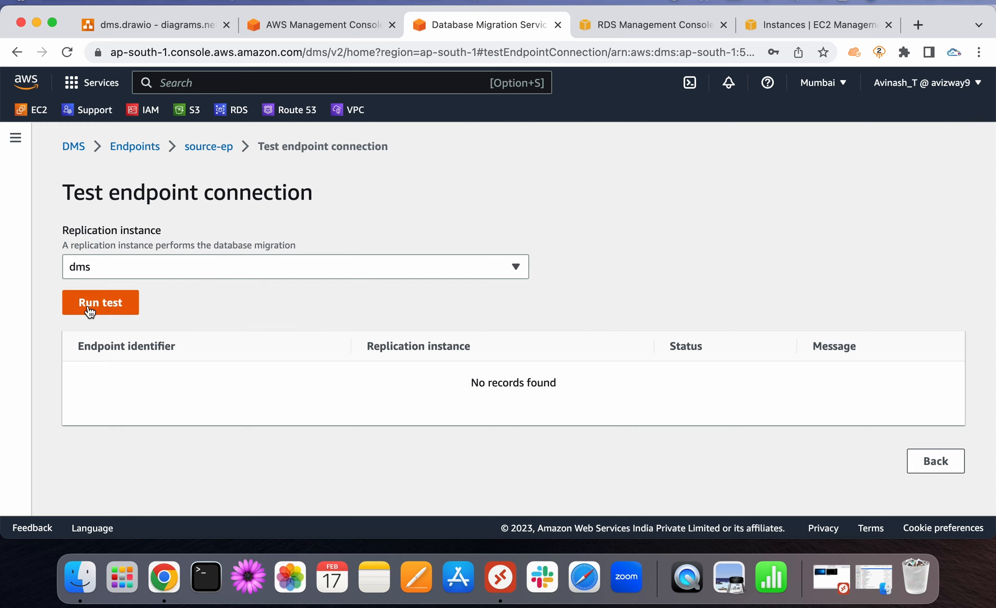
click(90, 312)
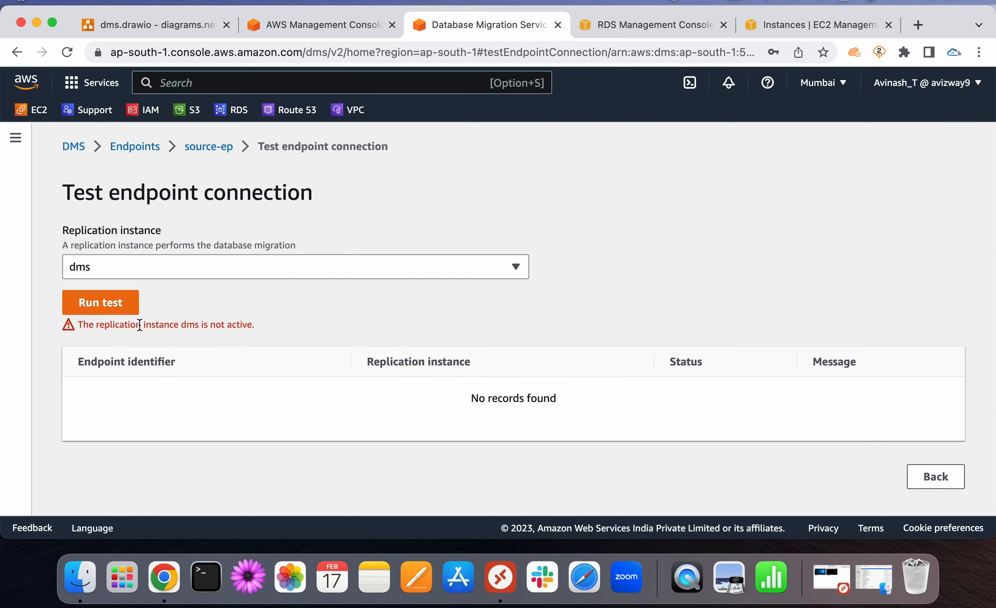
Read the error that dms is not active, then go back to the endpoints list
triple_click(139, 326)
click(235, 326)
double_click(234, 325)
click(930, 477)
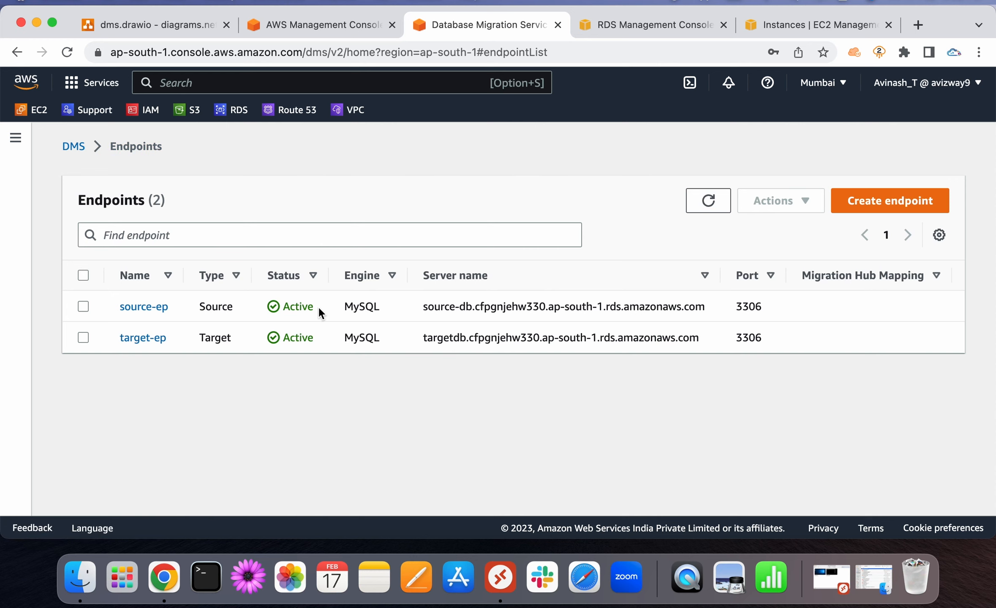
drag(320, 307, 148, 302)
click(258, 373)
click(153, 25)
click(521, 355)
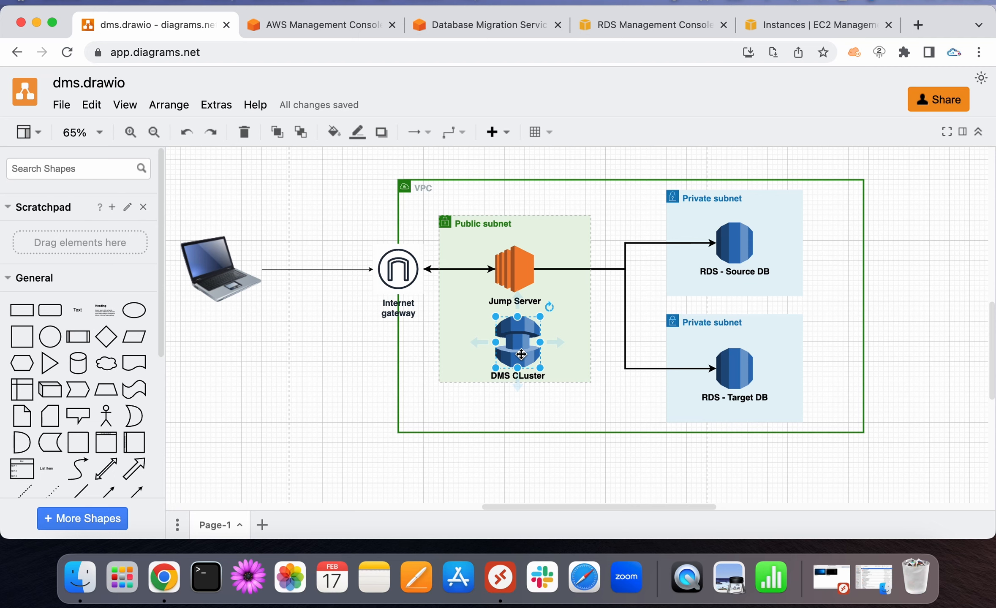
click(735, 367)
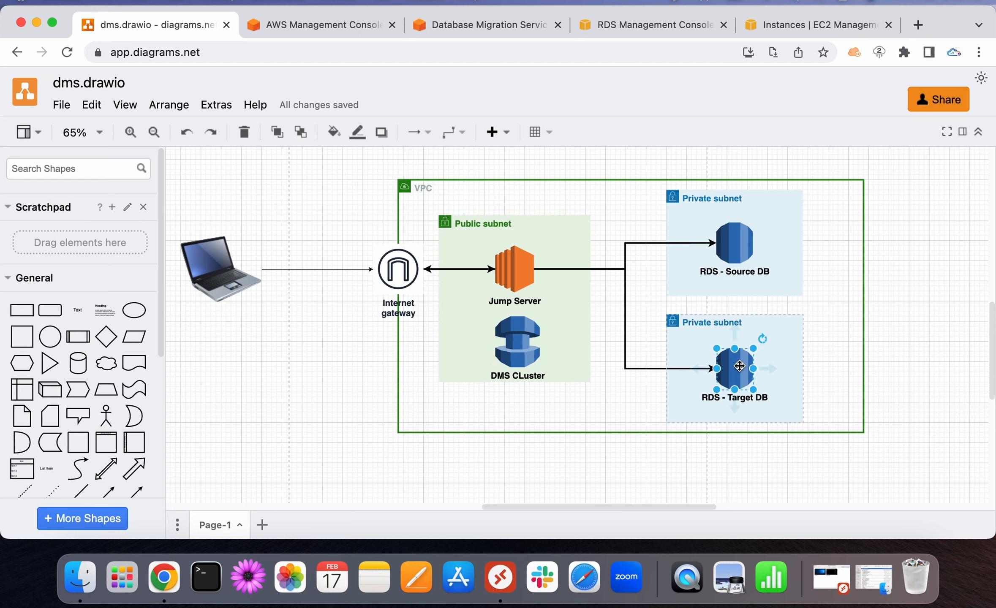
click(510, 340)
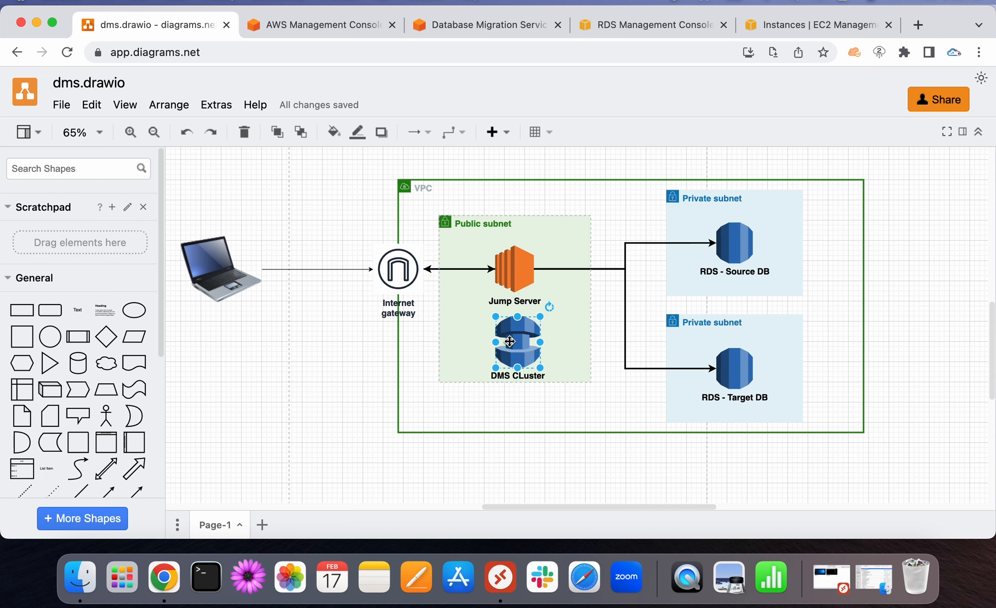
click(481, 23)
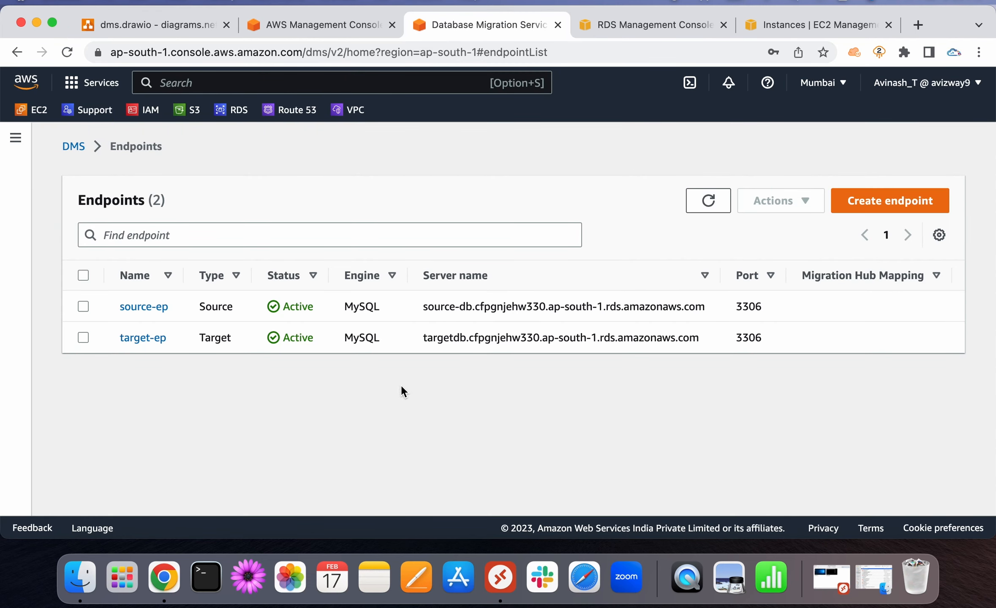
Open Replication instances via the navigation panel and refresh twice to check dms's status
click(15, 137)
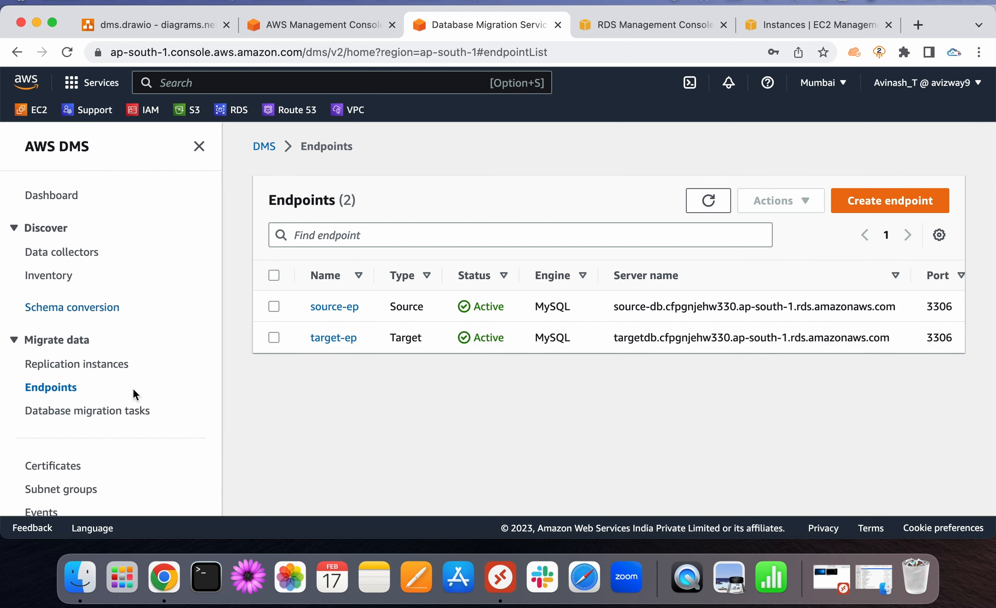
click(91, 418)
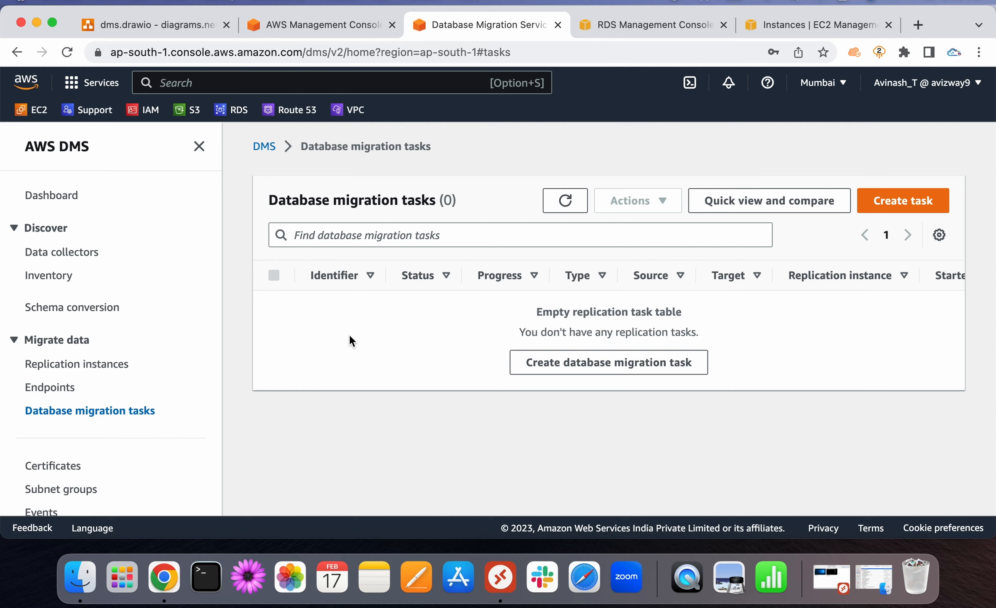
click(111, 364)
scroll(635, 392, down, 3)
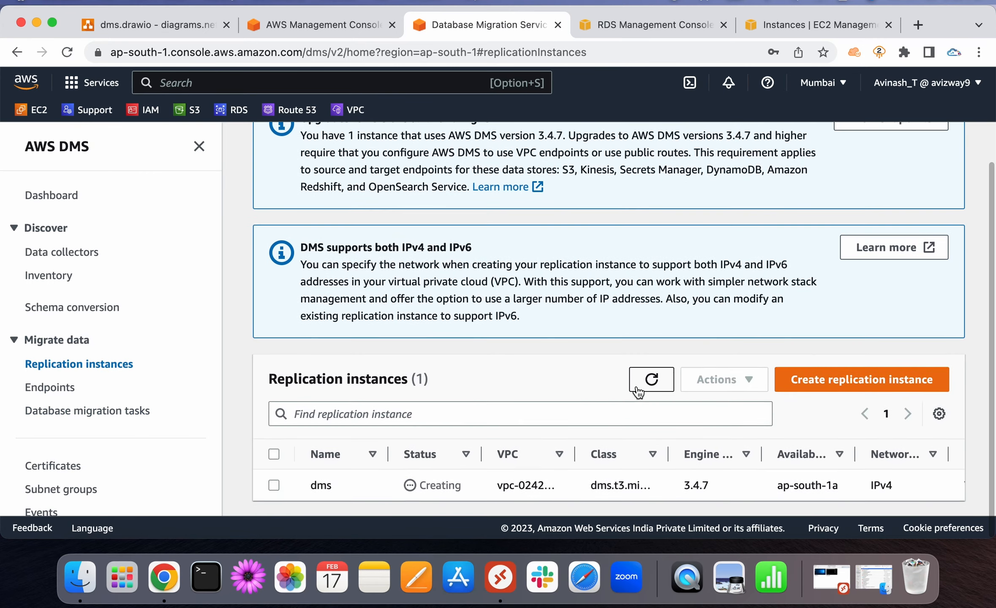
click(646, 378)
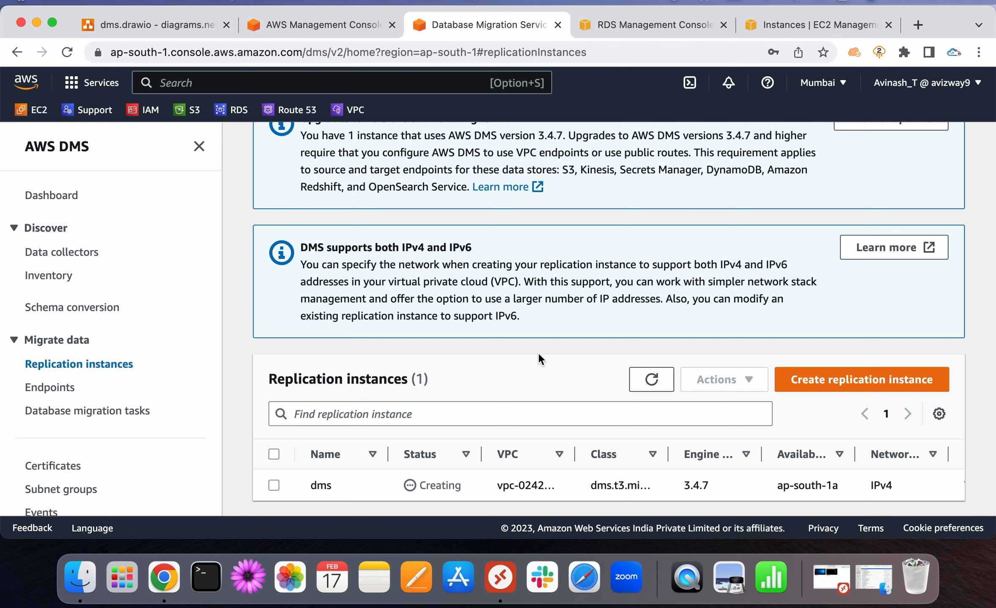
click(652, 379)
On youtube.com, search for the AWS tutorial channel and open its Videos list
click(919, 26)
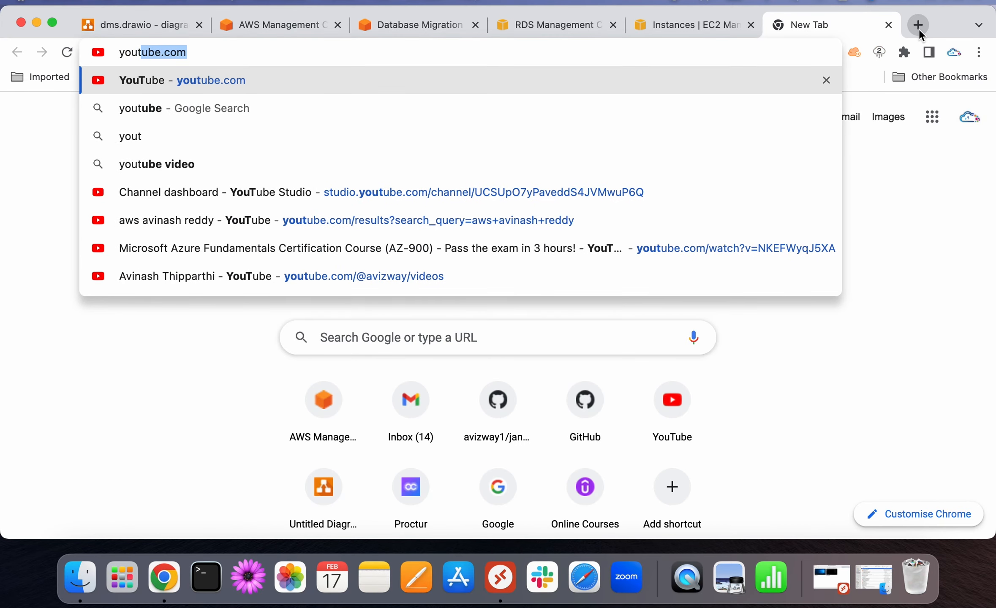
key(Return)
click(346, 90)
text(aws avinash)
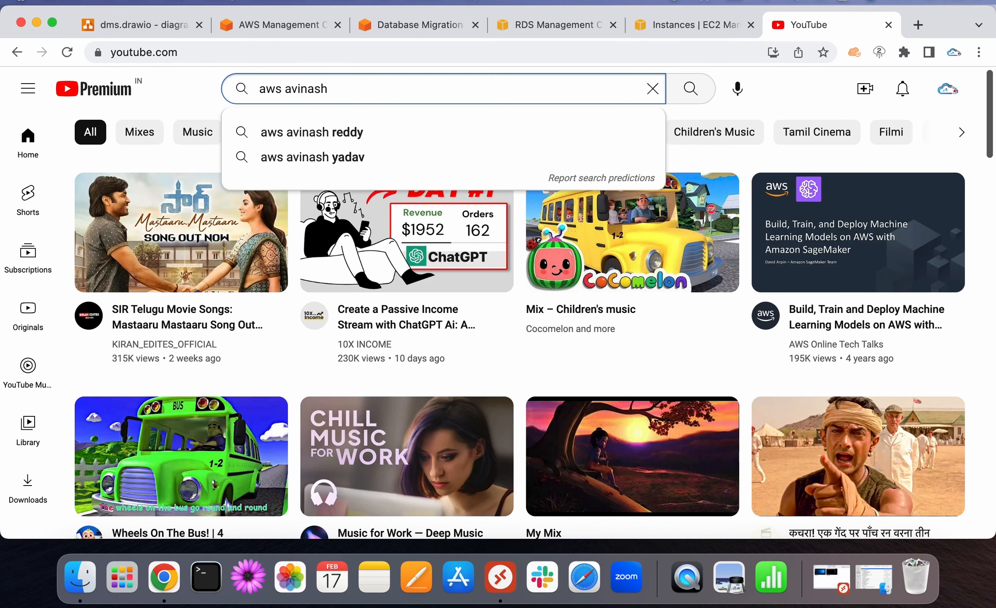
key(Down)
key(Return)
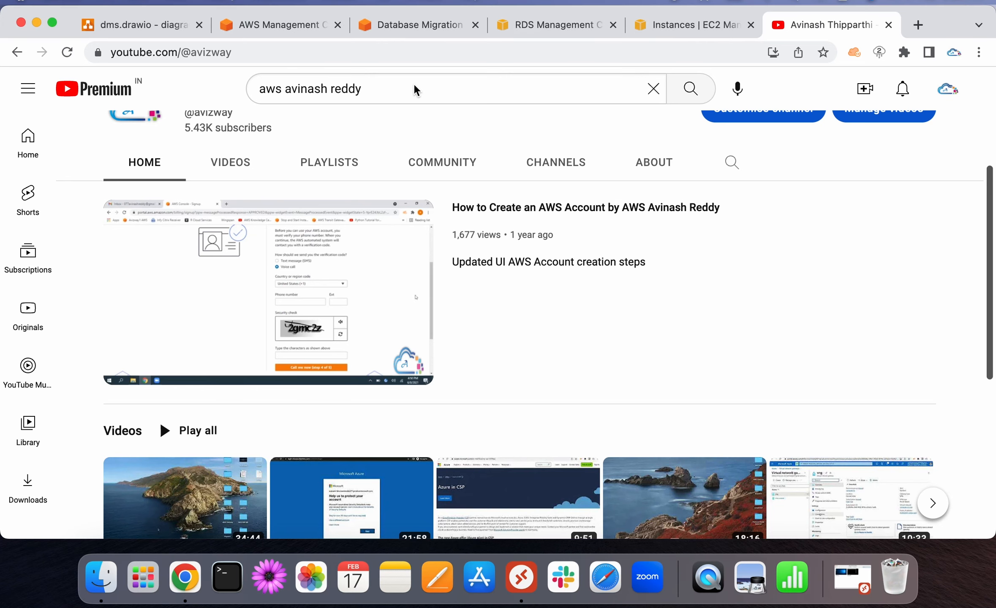
click(414, 88)
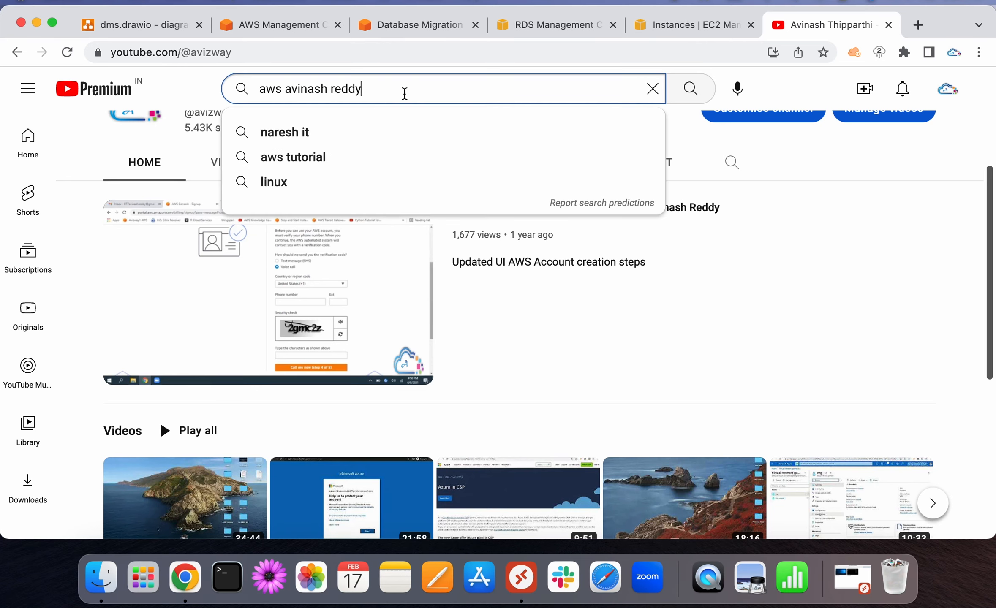
click(206, 168)
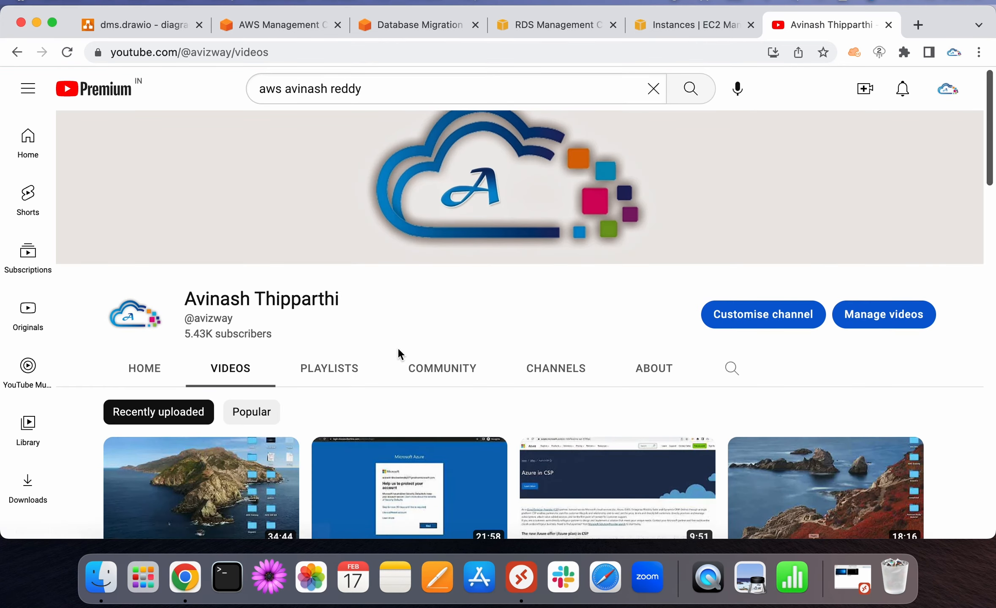
Find 'rds' on the page to locate the private-subnet MySQL RDS over SSH video
key(super+f)
text(rds)
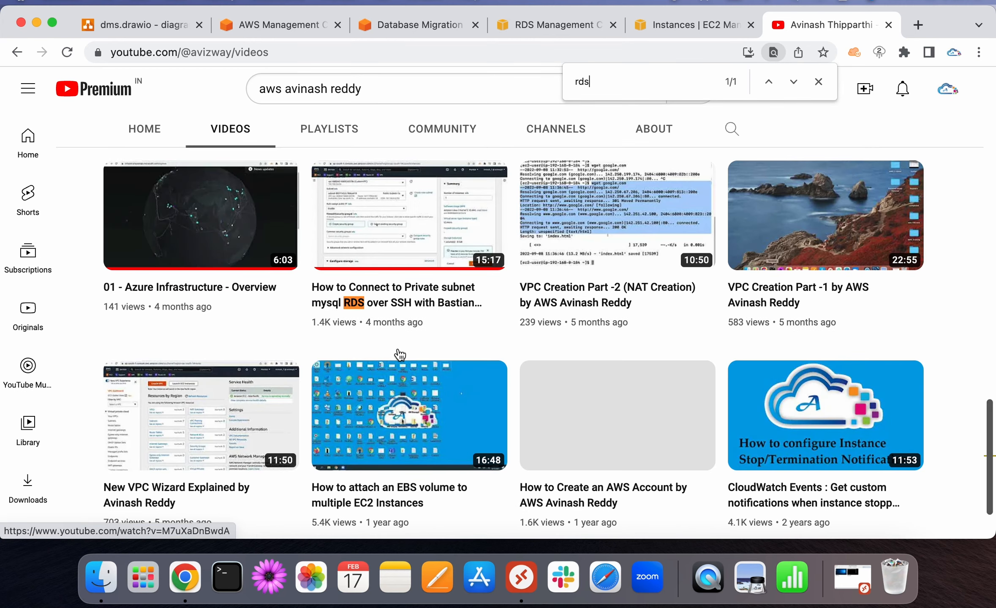
mouse_move(387, 301)
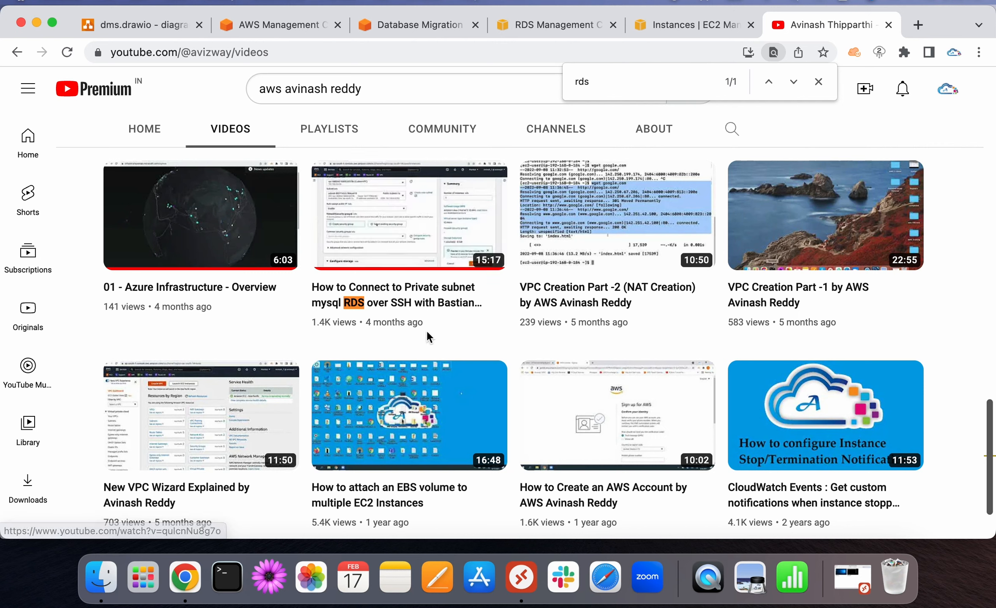
mouse_move(424, 298)
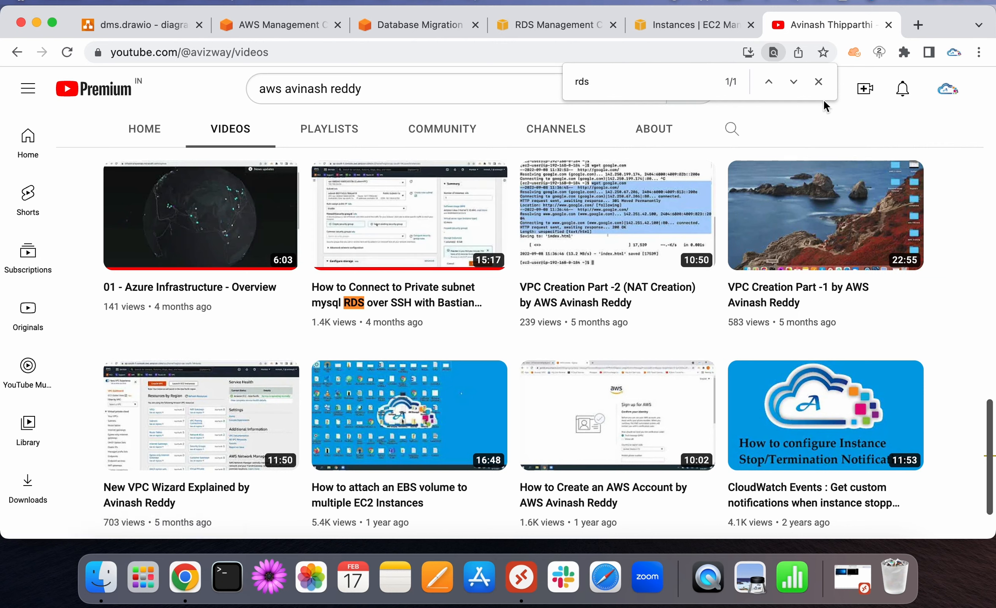
mouse_move(477, 283)
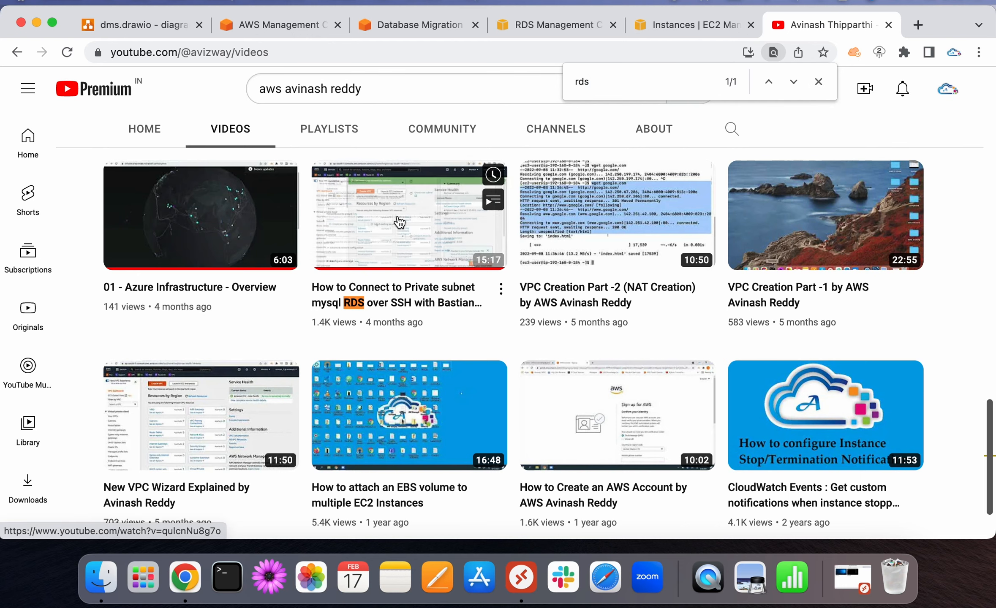
scroll(400, 222, up, 3)
scroll(399, 222, up, 3)
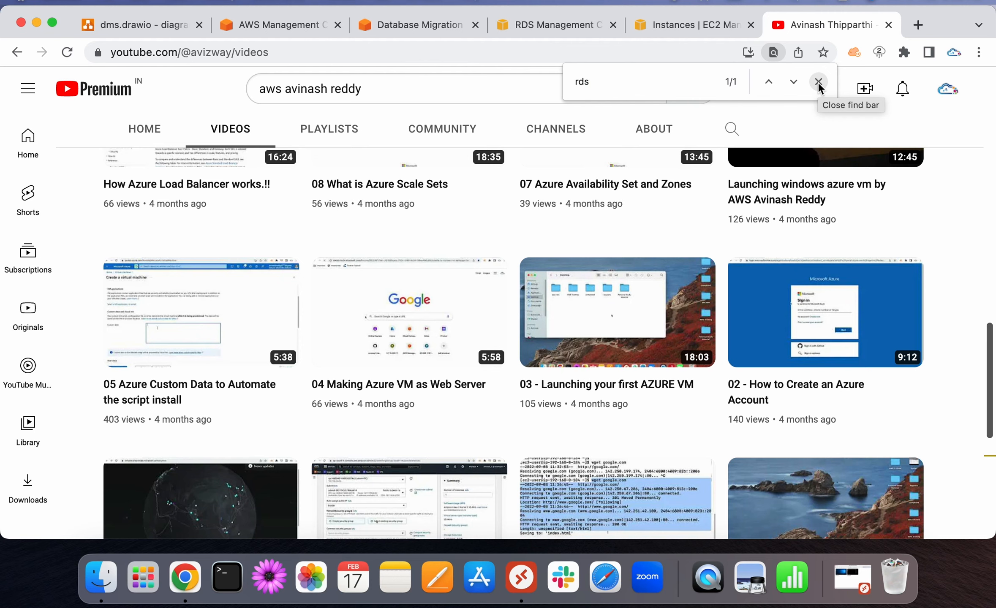
click(818, 82)
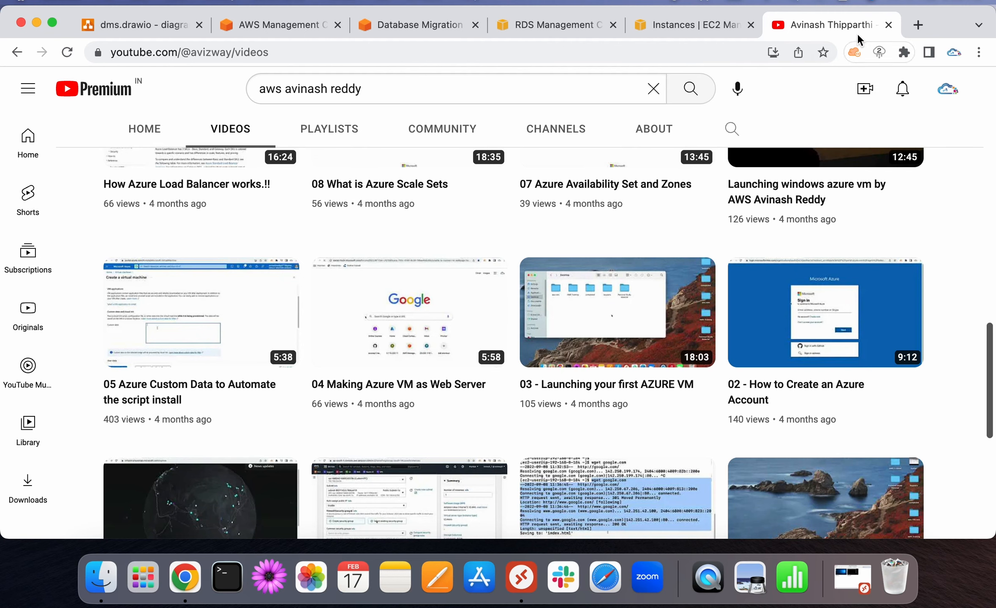
Run a connection test for source-ep through the dms replication instance
click(887, 26)
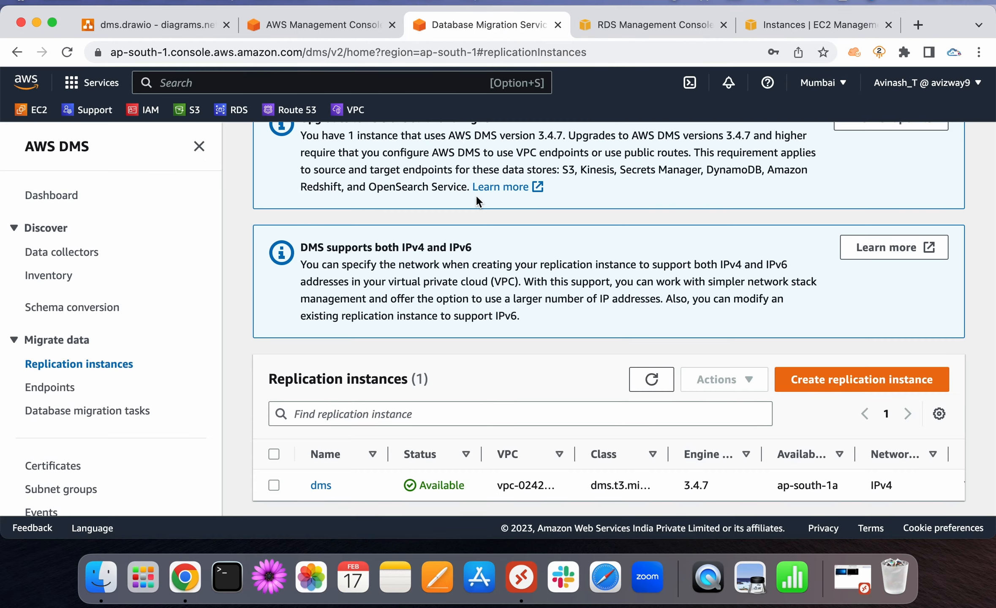
click(651, 380)
click(476, 357)
click(58, 387)
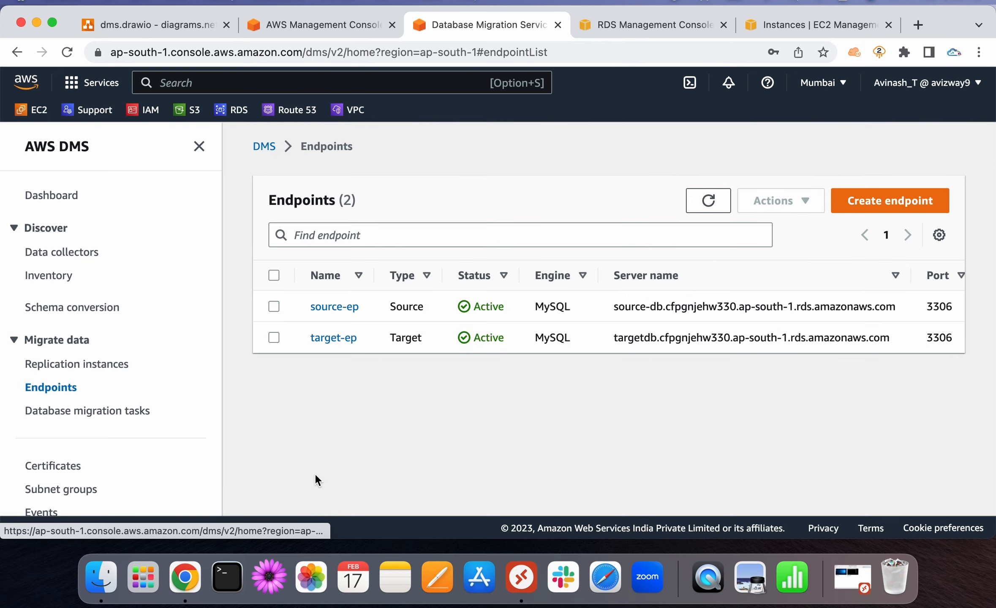
click(330, 307)
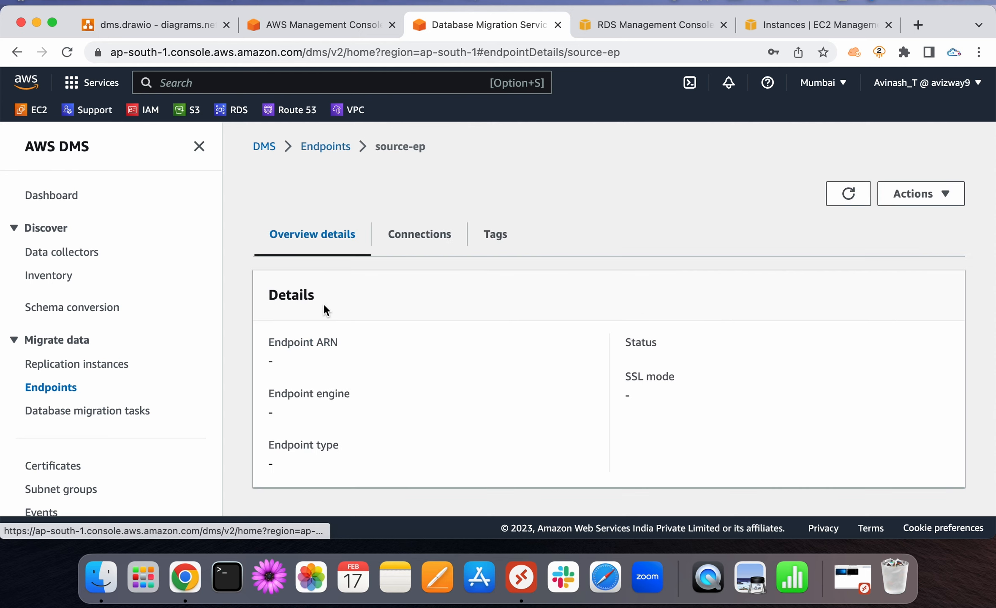
click(418, 235)
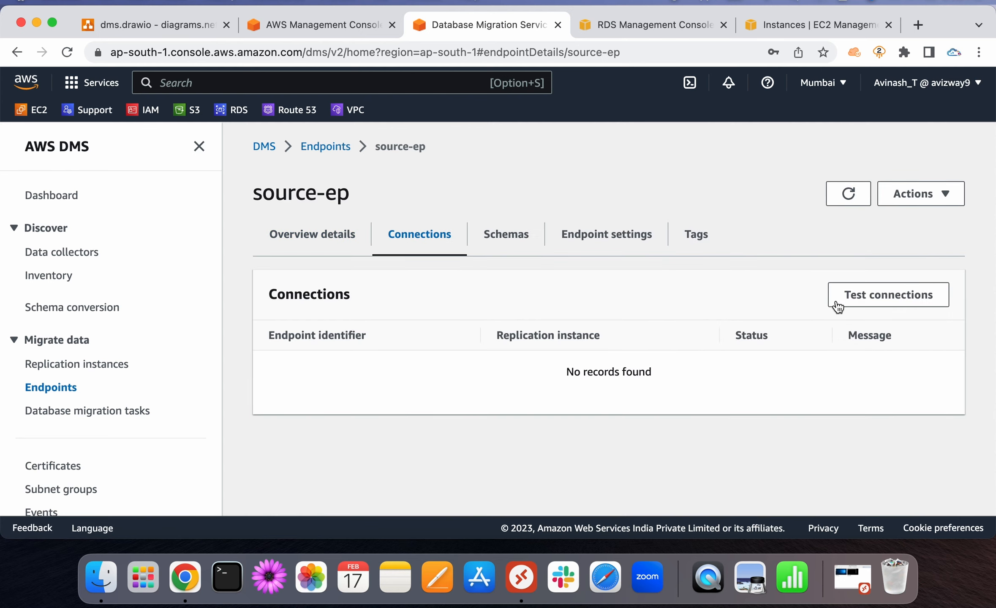
click(867, 304)
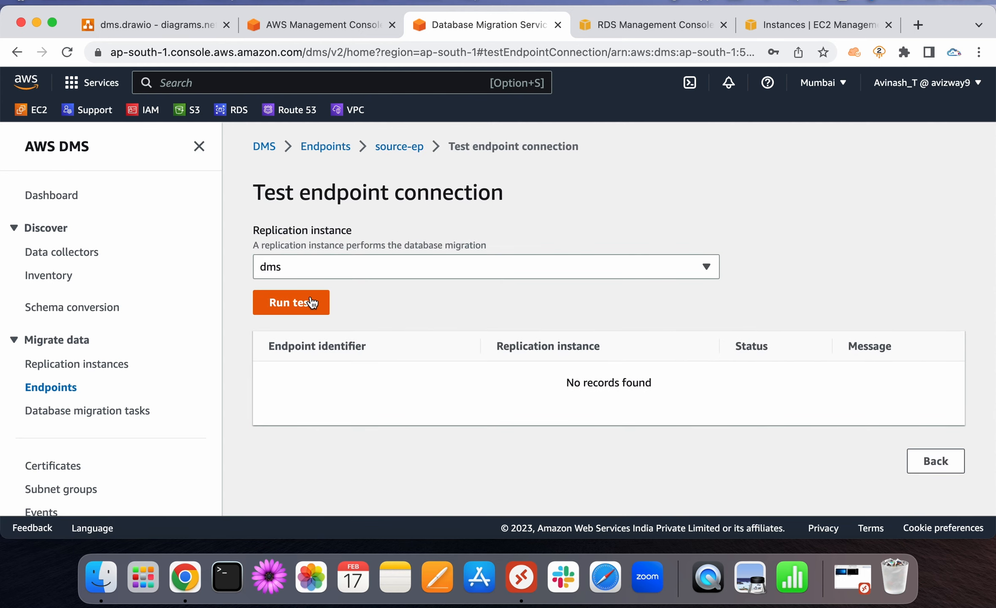
click(312, 303)
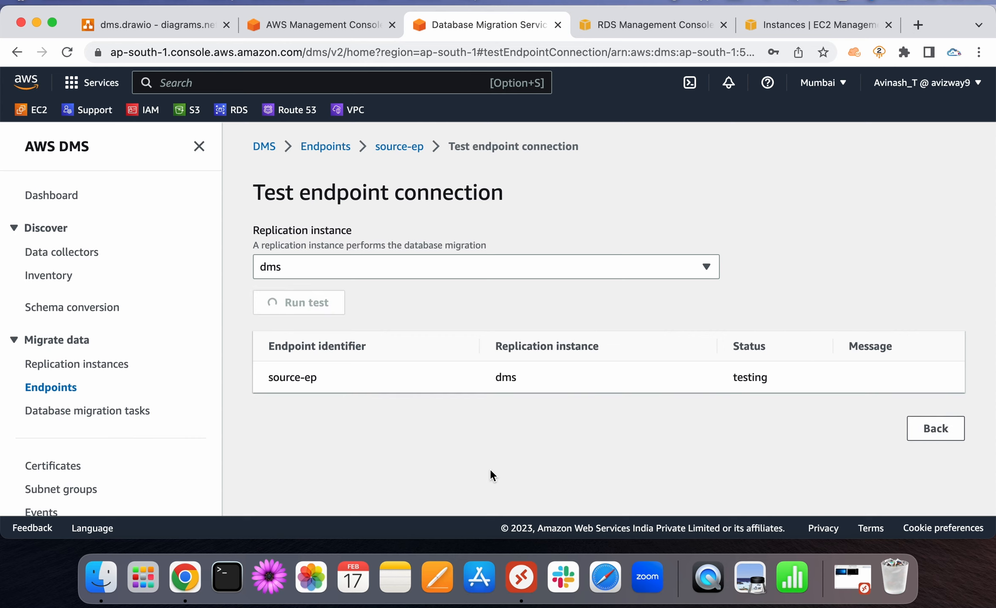
In a second endpoints tab, test target-ep through dms and monitor both tests' progress
super+click(325, 147)
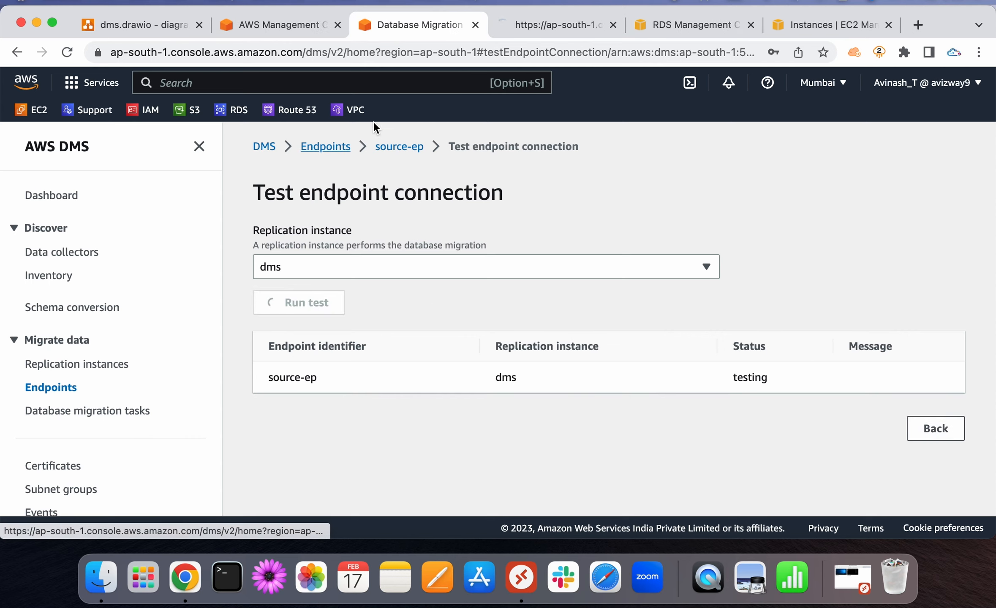
click(525, 24)
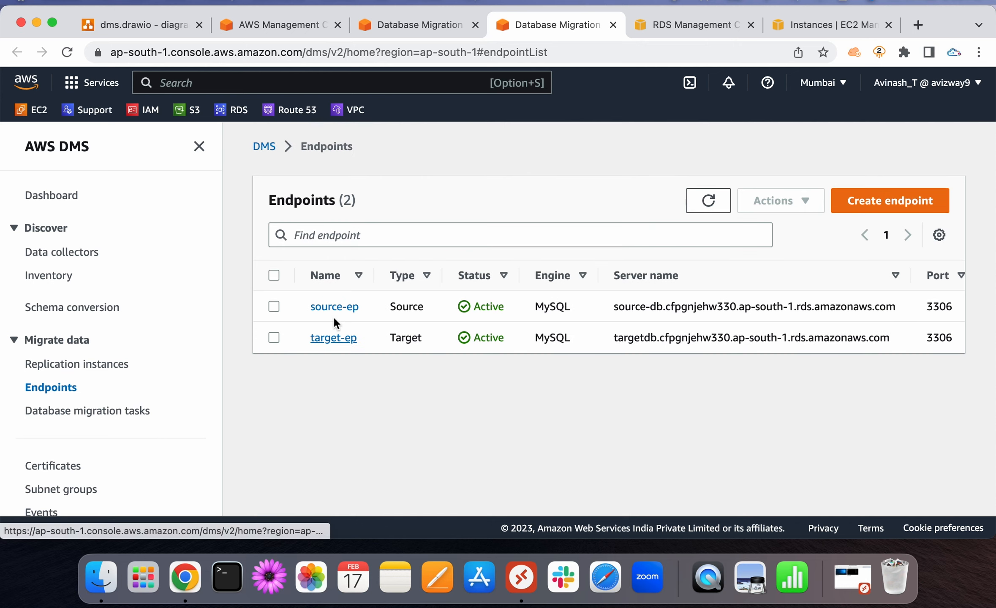
click(333, 339)
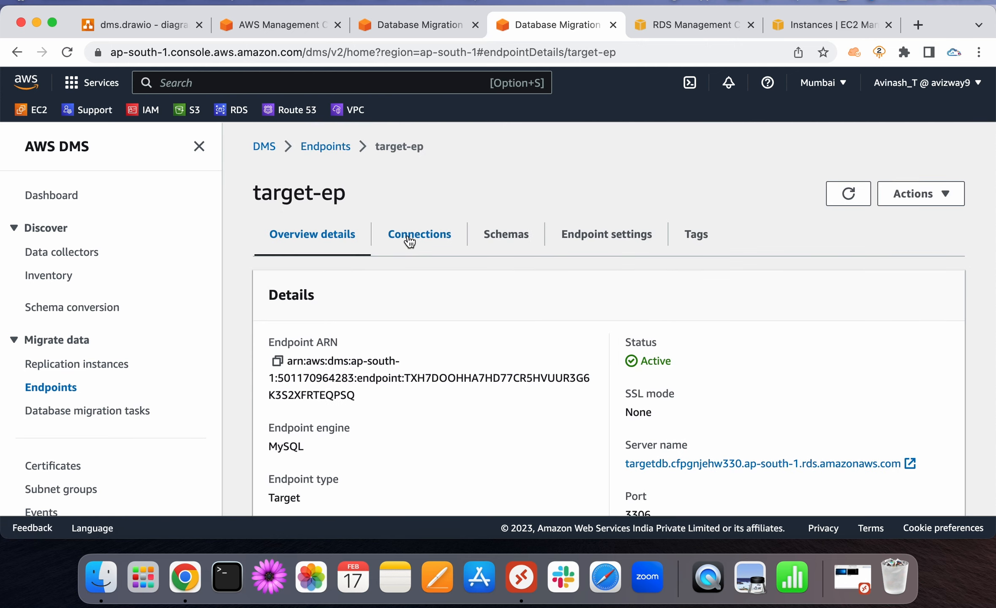
click(409, 240)
click(861, 294)
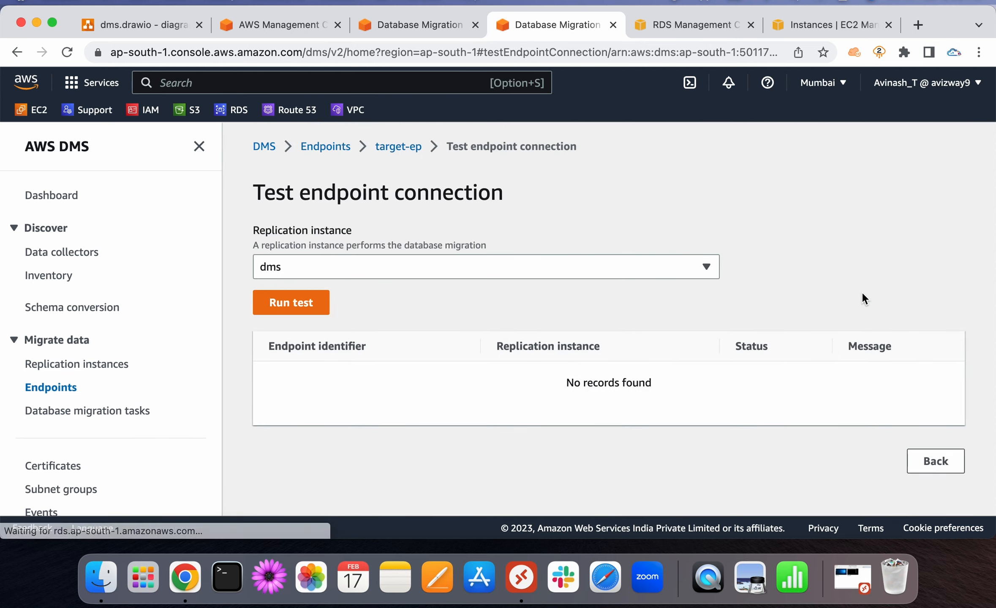
click(310, 299)
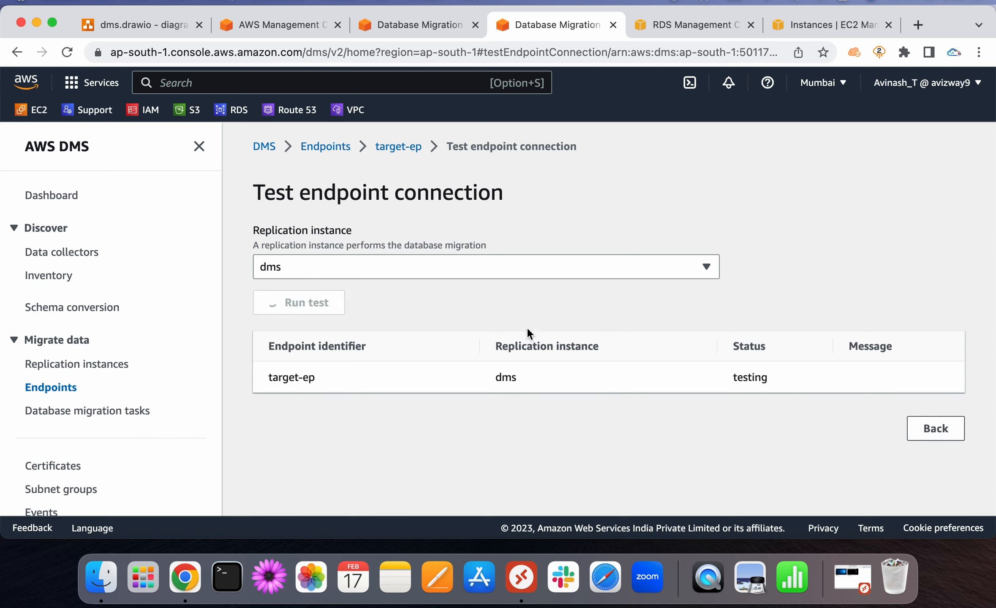
double_click(736, 376)
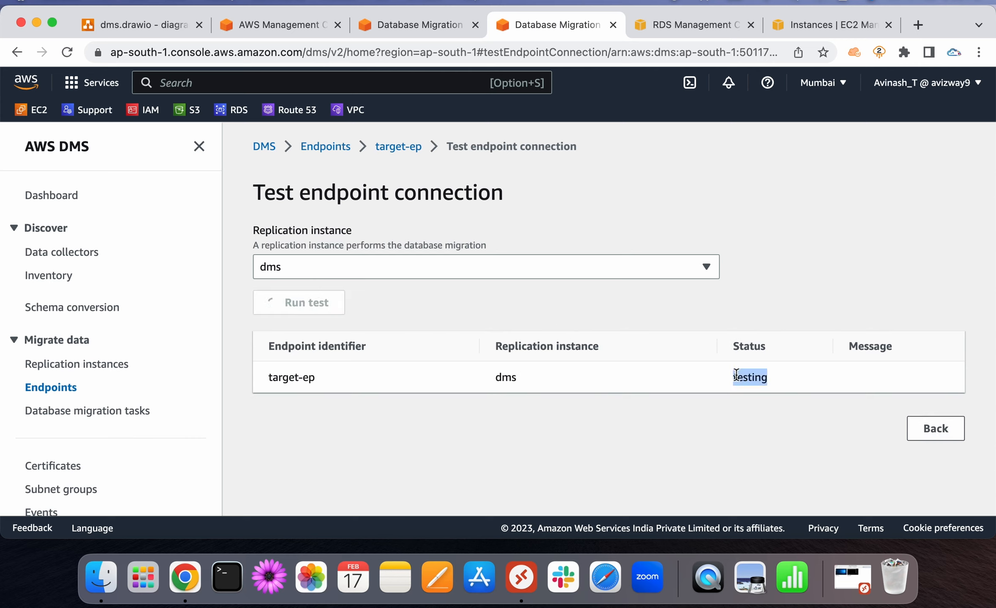
click(411, 25)
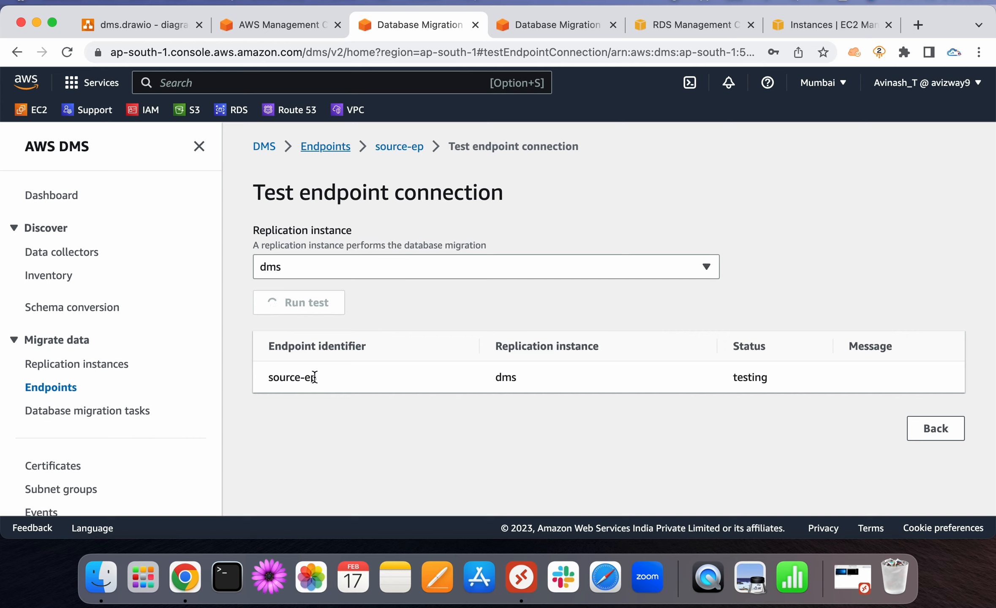
click(528, 27)
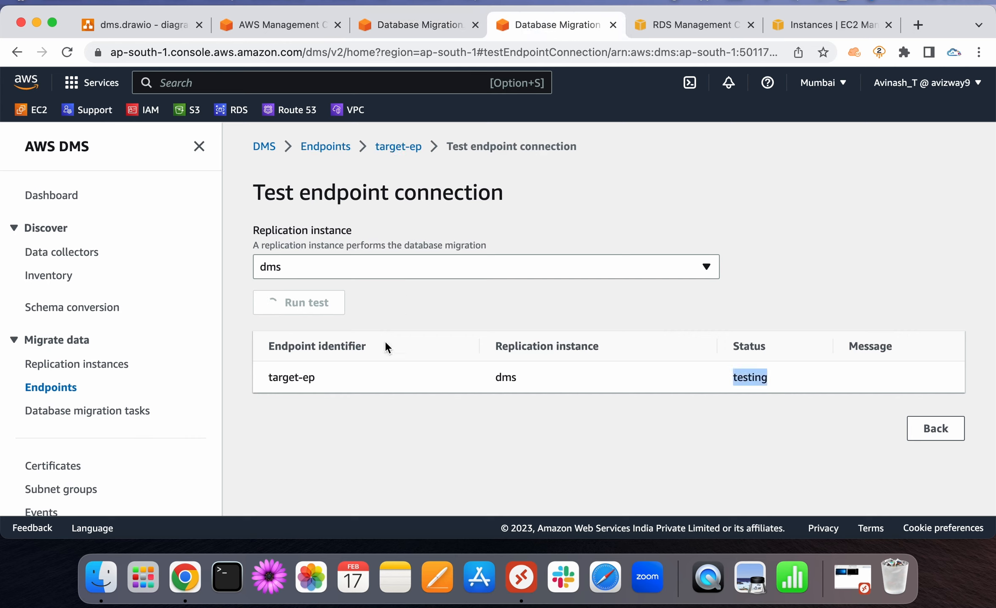
click(329, 383)
double_click(505, 377)
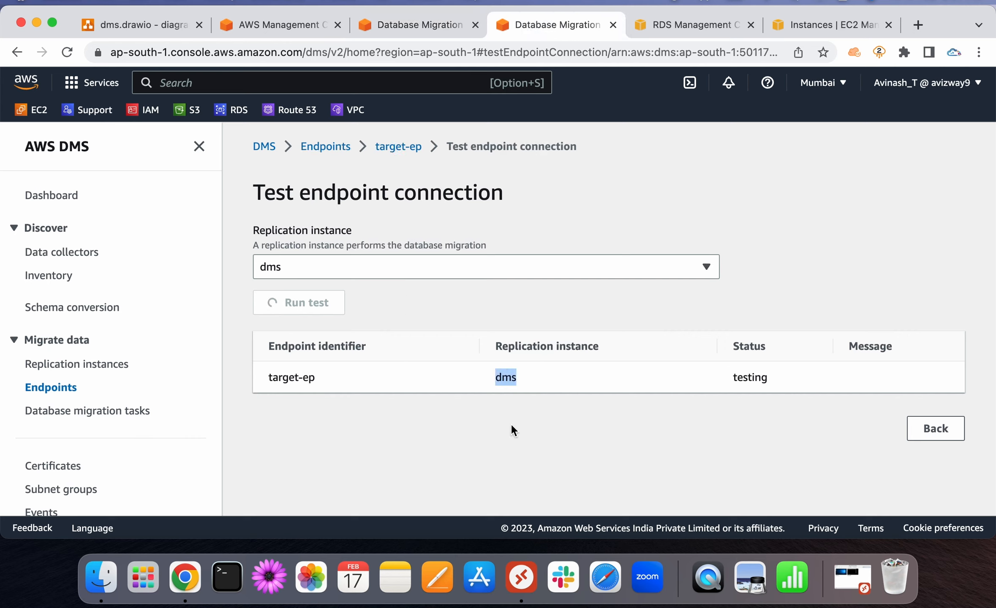
click(510, 423)
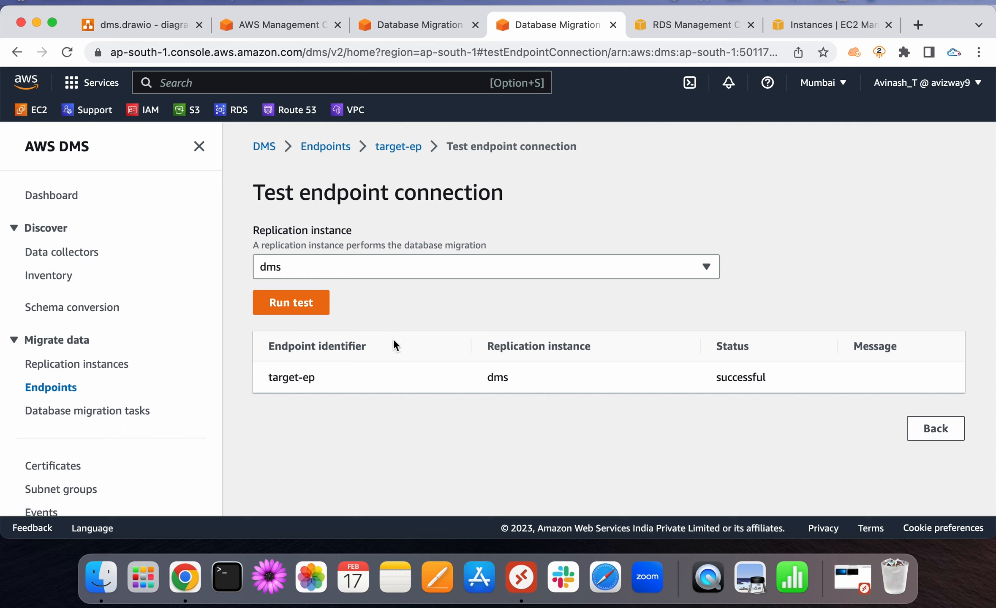
Confirm the target-ep and source-ep tests show successful, then close the extra DMS tab
double_click(294, 378)
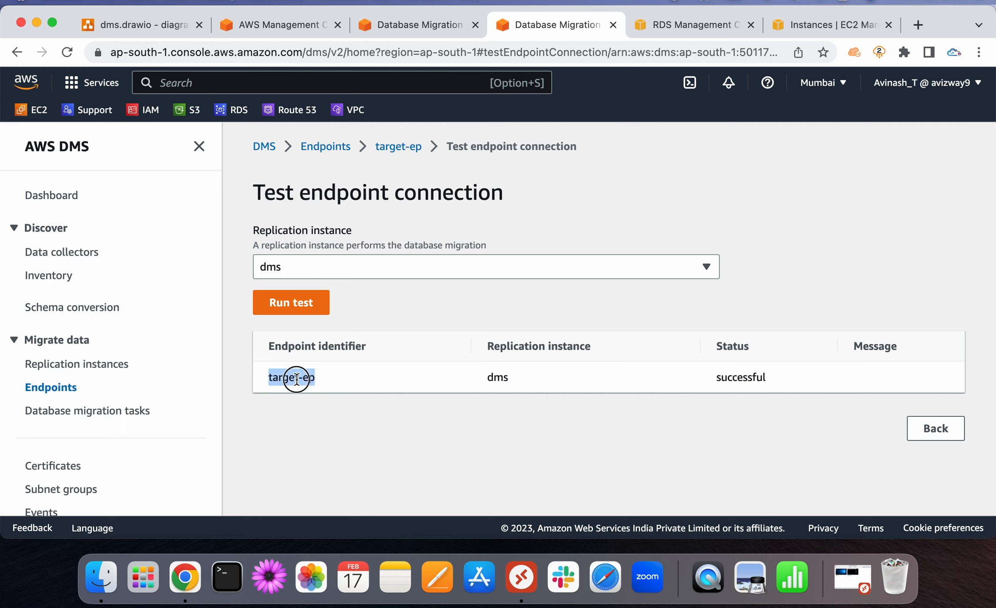
double_click(735, 378)
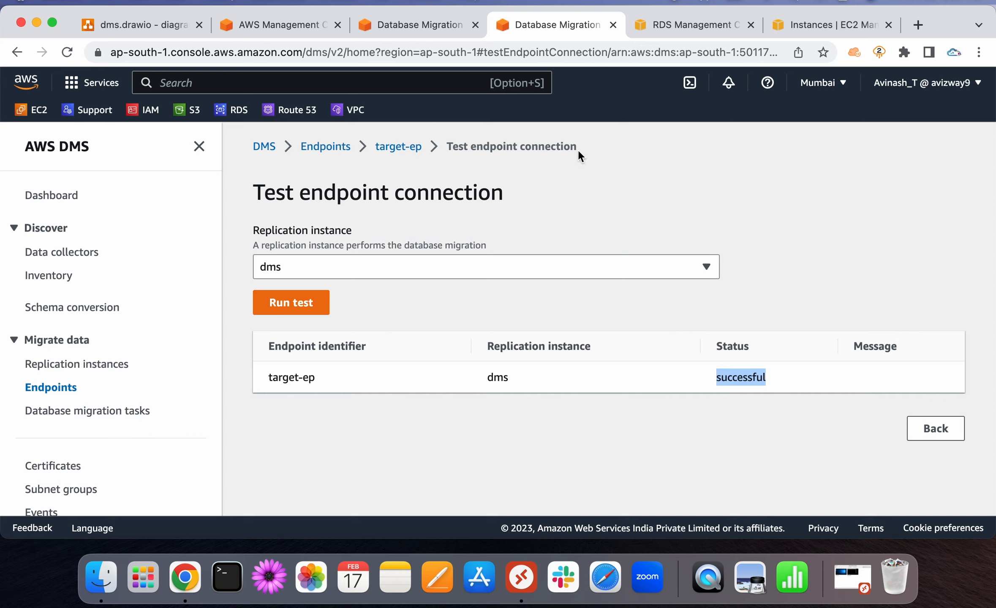
click(436, 24)
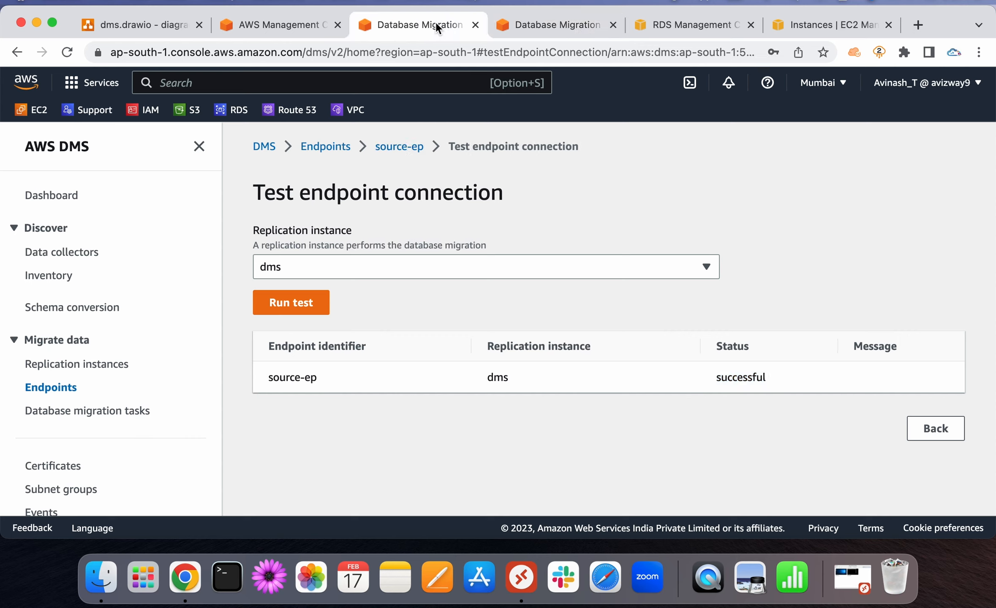
double_click(292, 377)
click(738, 387)
click(613, 24)
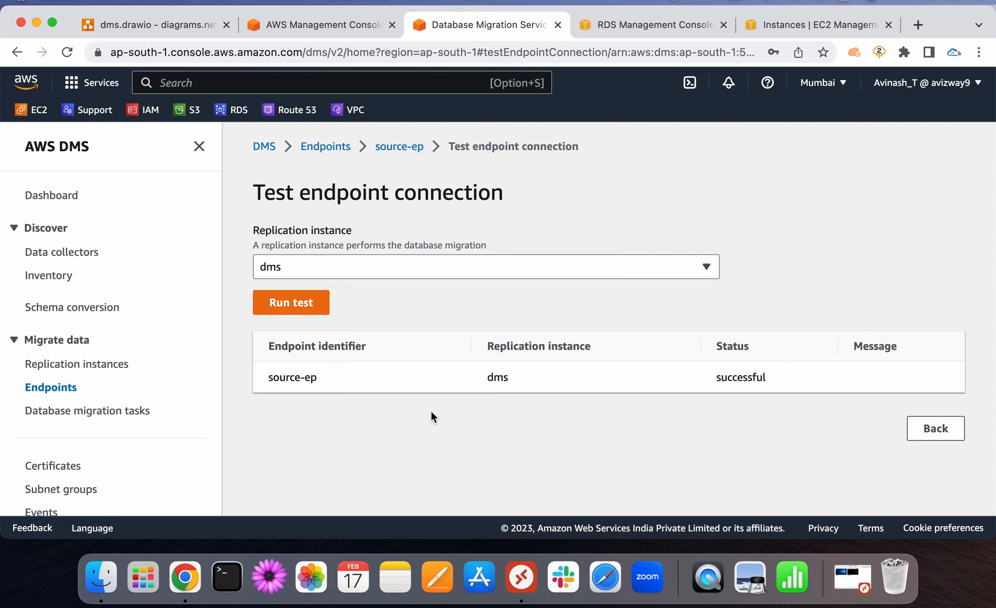
Create a new database migration task with identifier migration-test
click(73, 417)
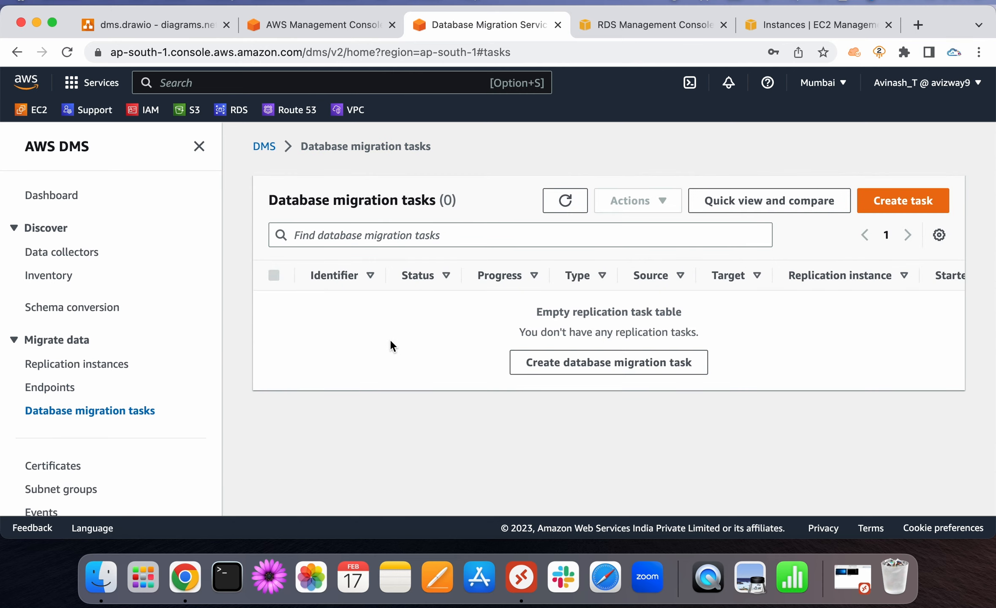
click(900, 201)
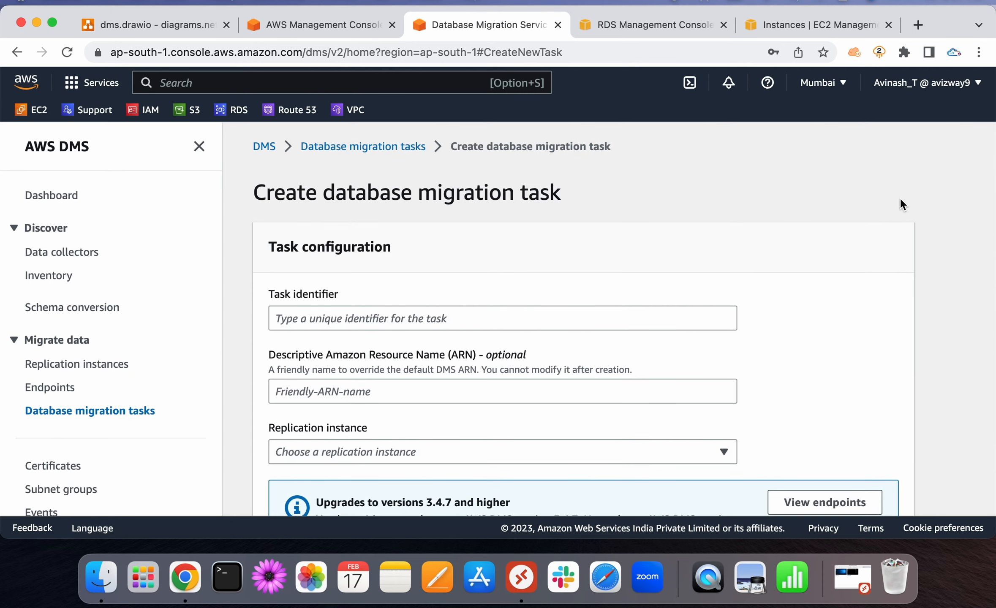
click(199, 147)
click(308, 310)
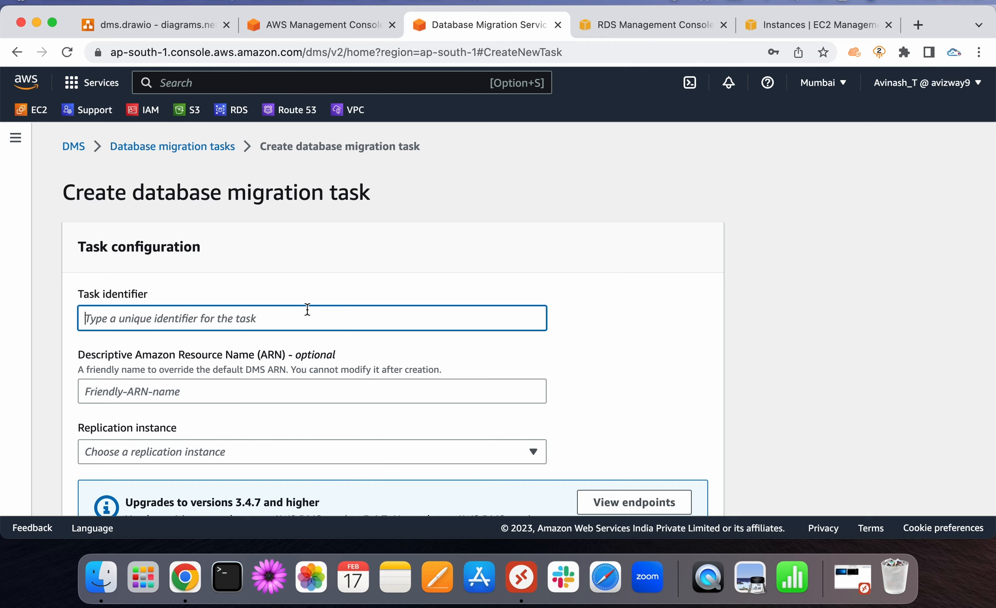
text(migr)
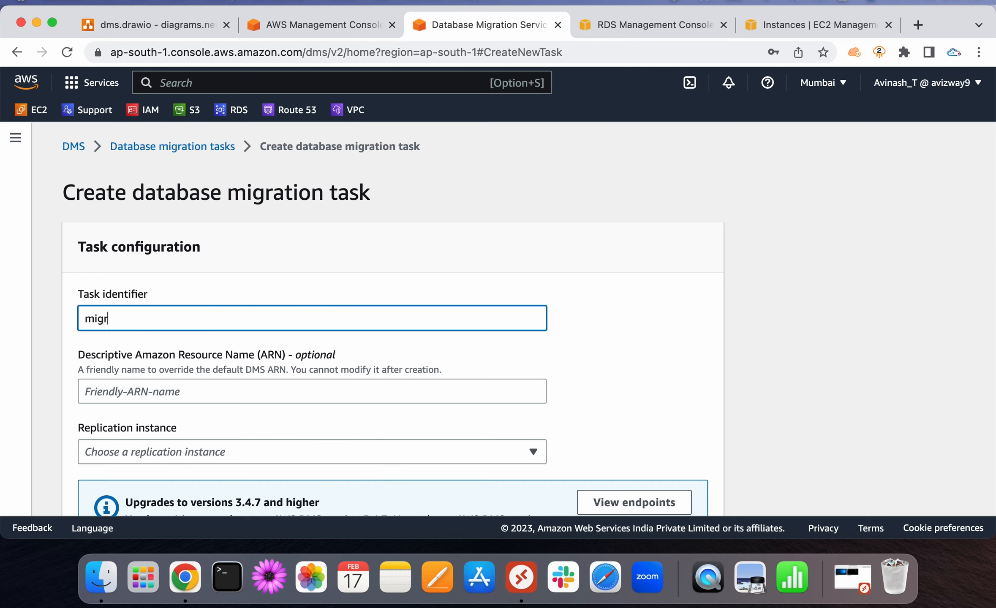
text(ation-test)
click(670, 323)
Choose replication instance dms, source endpoint source-ep and target endpoint target-ep
scroll(670, 323, down, 3)
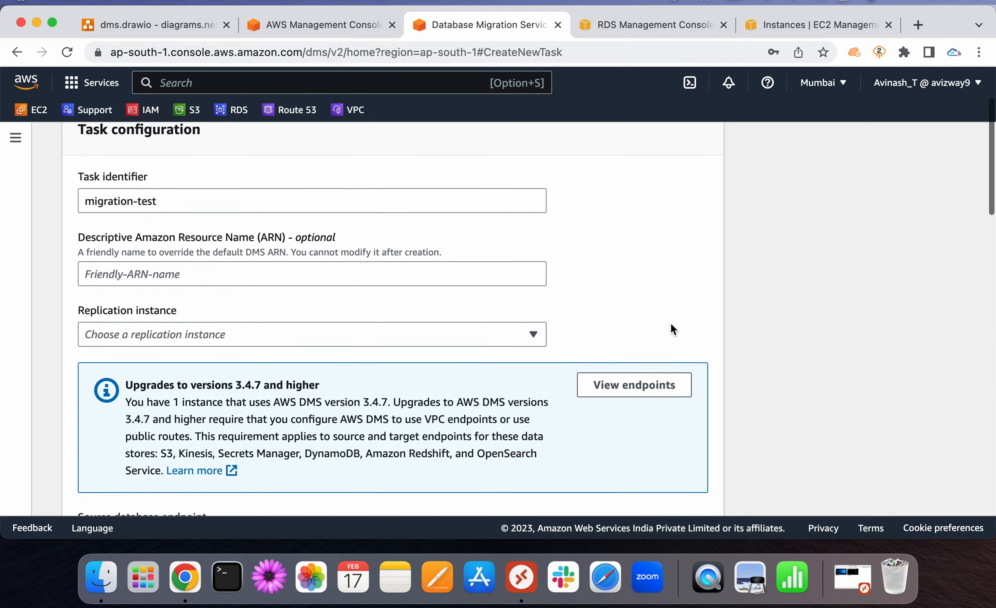
click(434, 310)
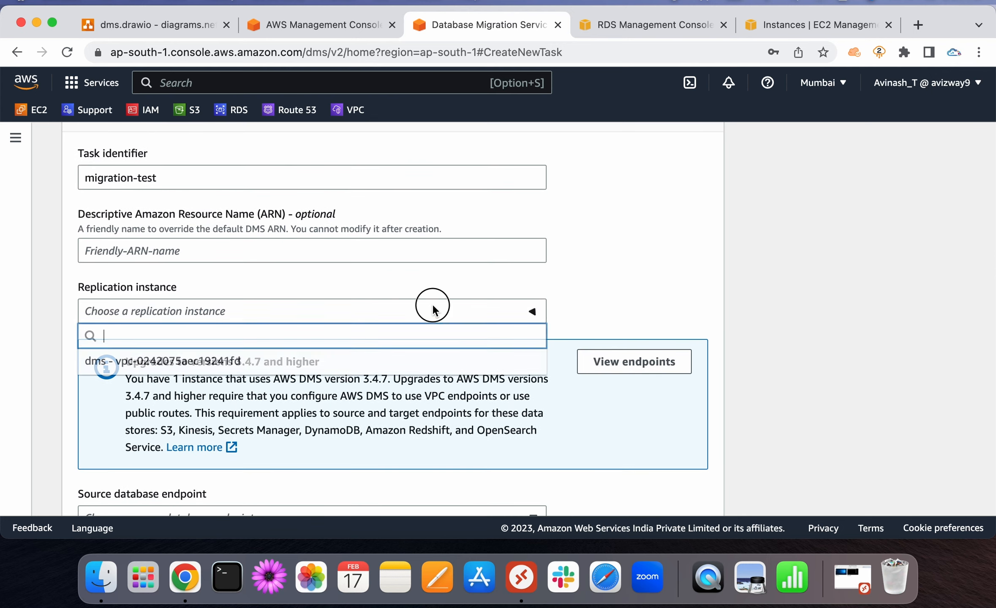
click(350, 366)
scroll(645, 262, down, 5)
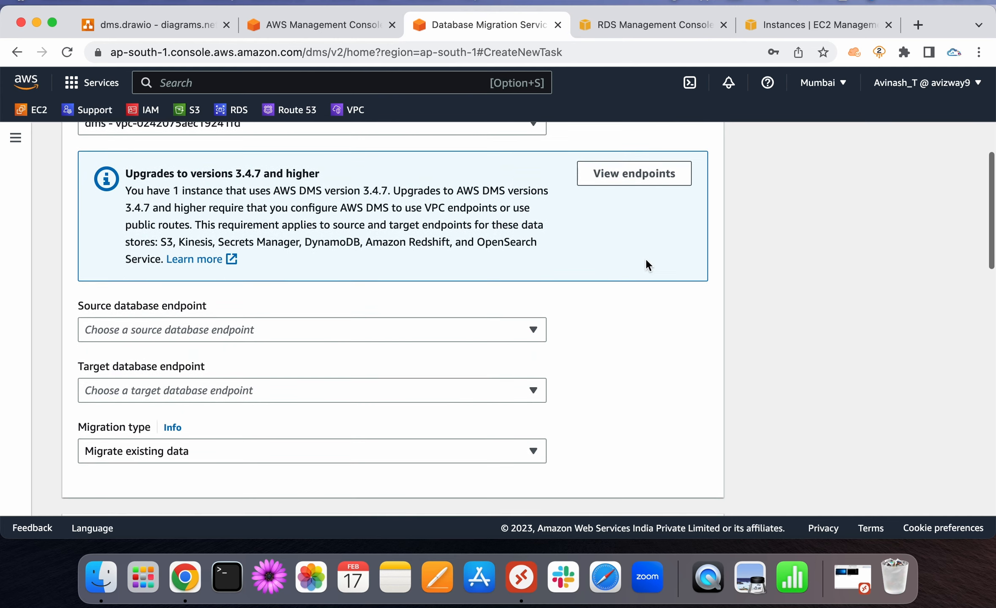
scroll(646, 265, down, 2)
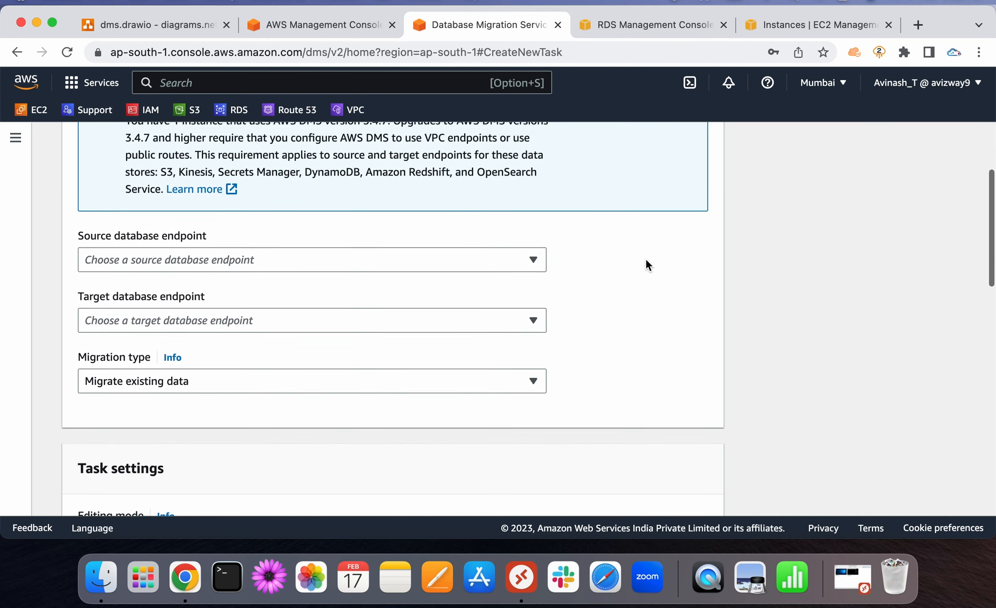
click(168, 254)
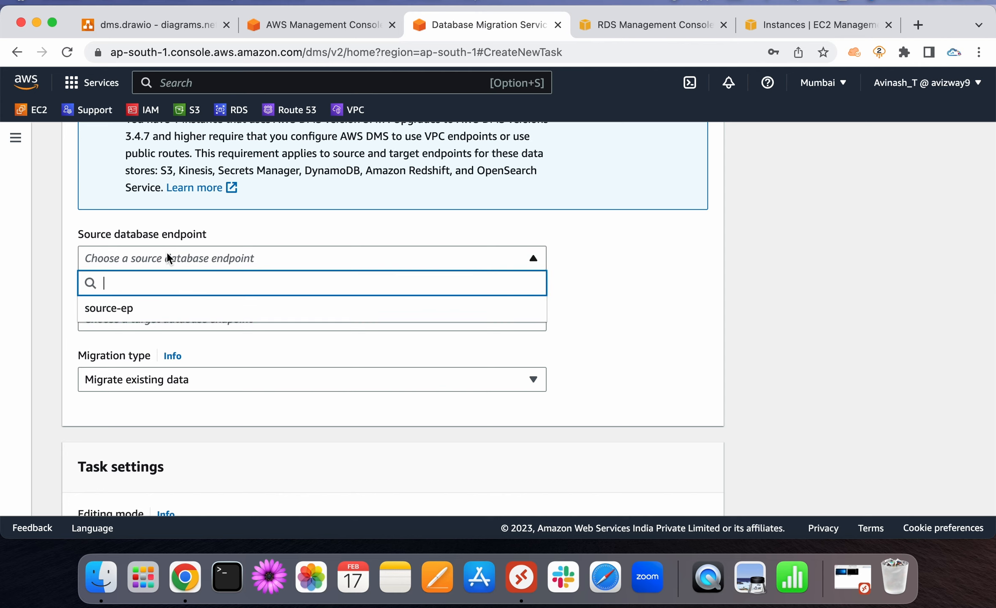
click(150, 312)
click(146, 318)
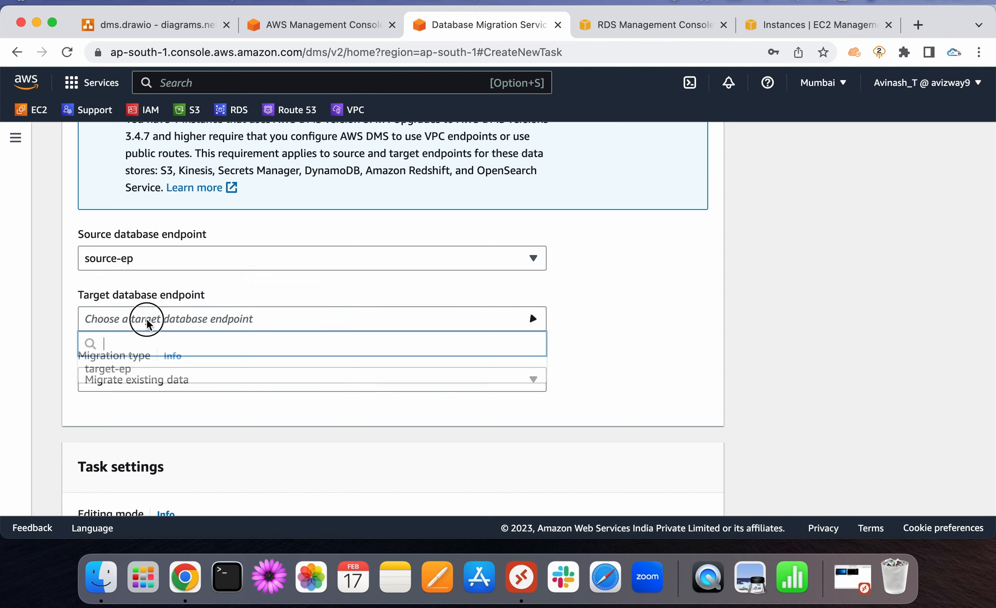
click(143, 370)
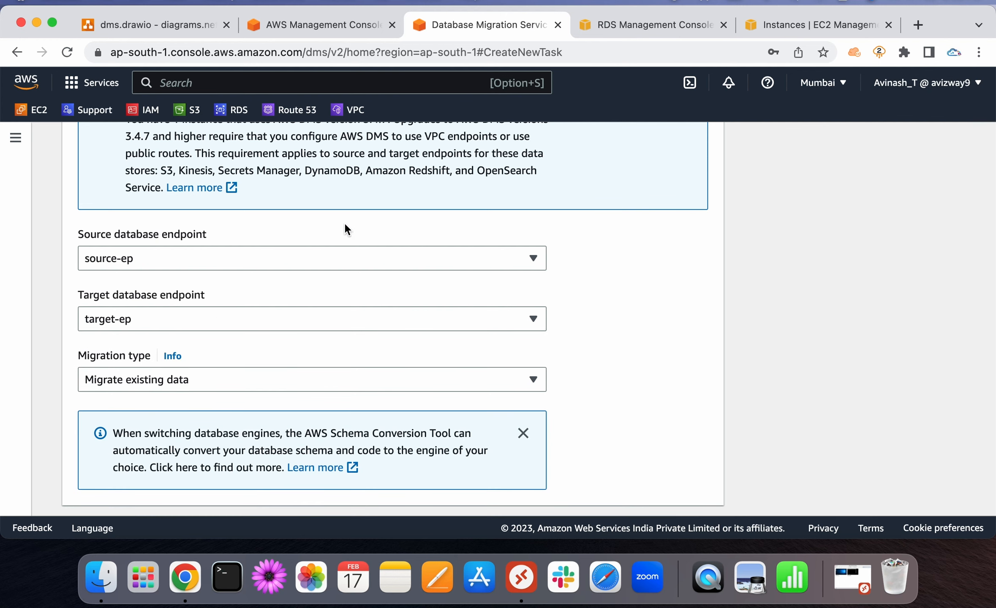
scroll(344, 222, up, 1)
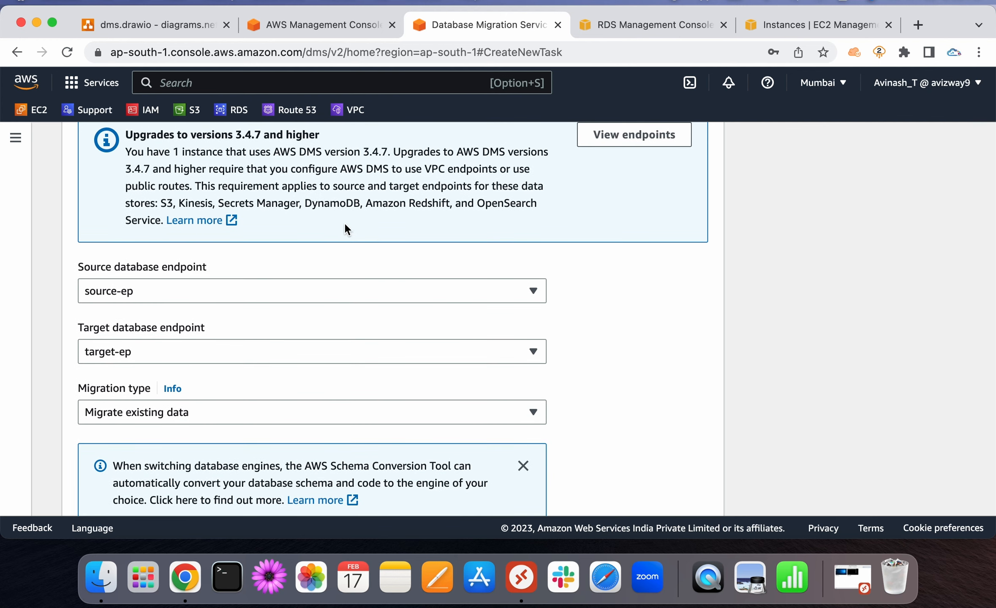
mouse_move(161, 207)
mouse_down()
mouse_move(315, 214)
mouse_move(163, 213)
mouse_move(164, 221)
mouse_up()
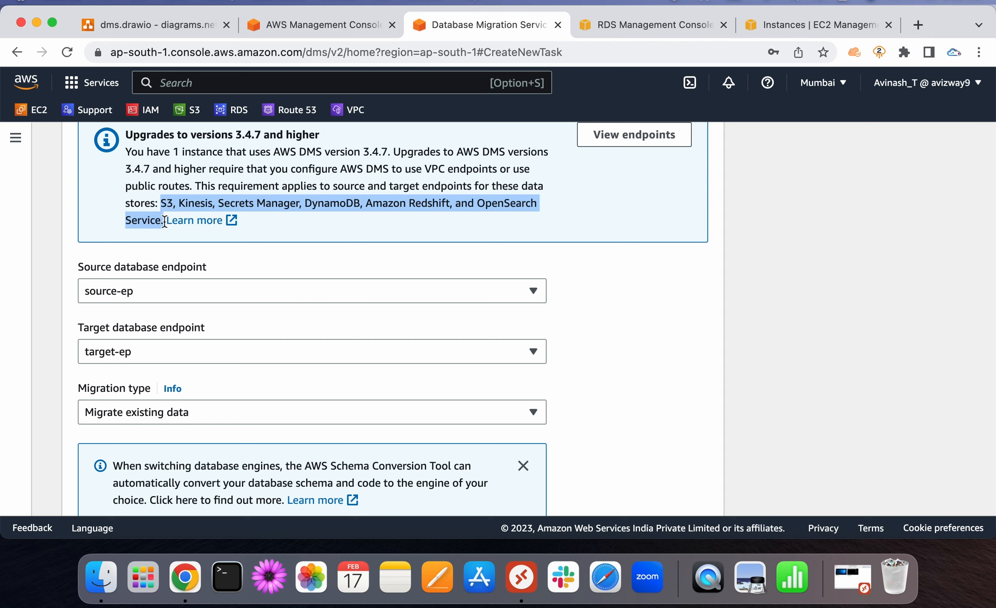
click(559, 210)
scroll(654, 309, down, 5)
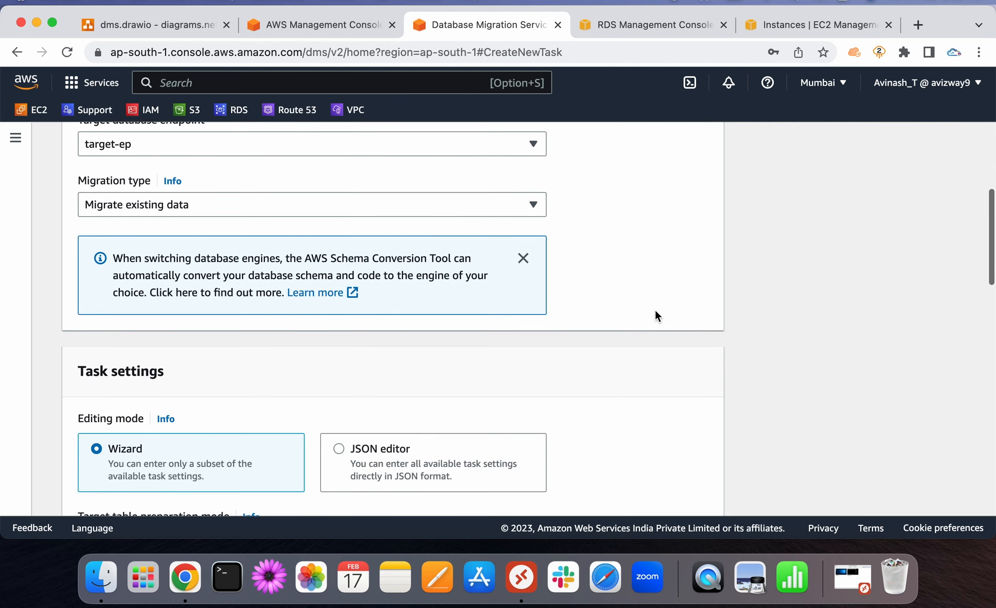
scroll(655, 308, up, 2)
click(234, 293)
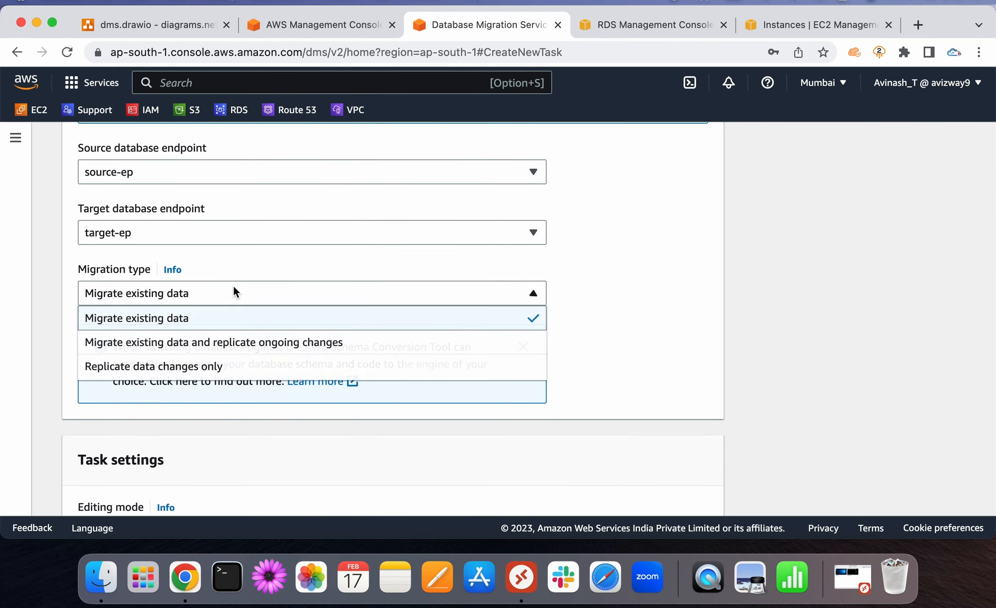
click(224, 326)
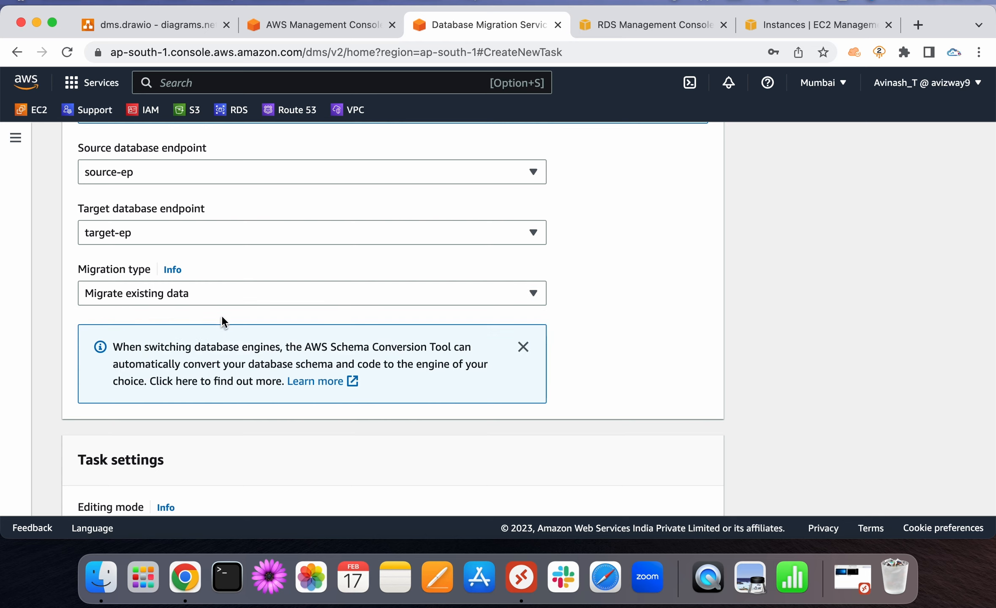
click(218, 295)
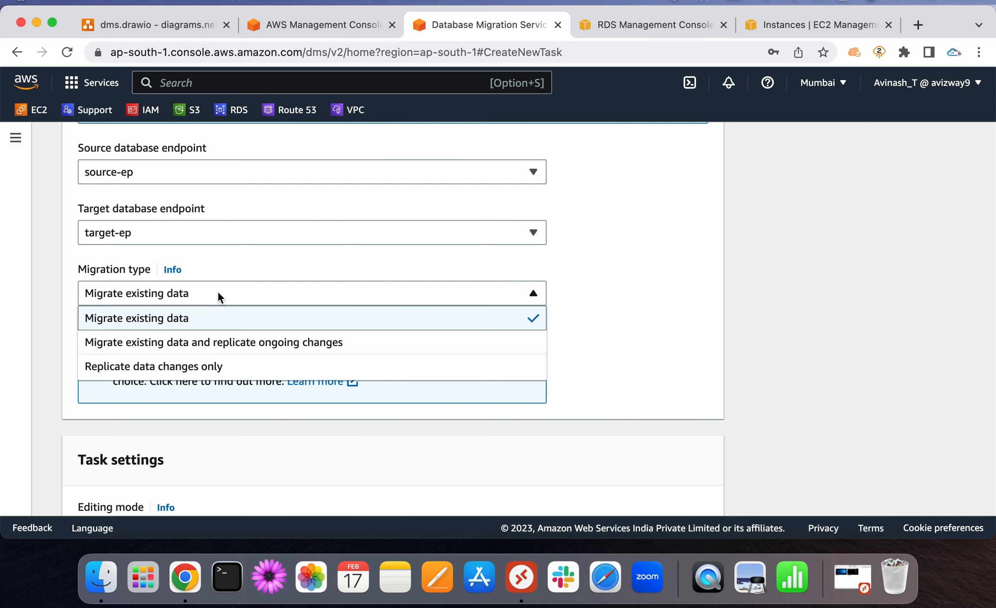
click(220, 343)
click(188, 292)
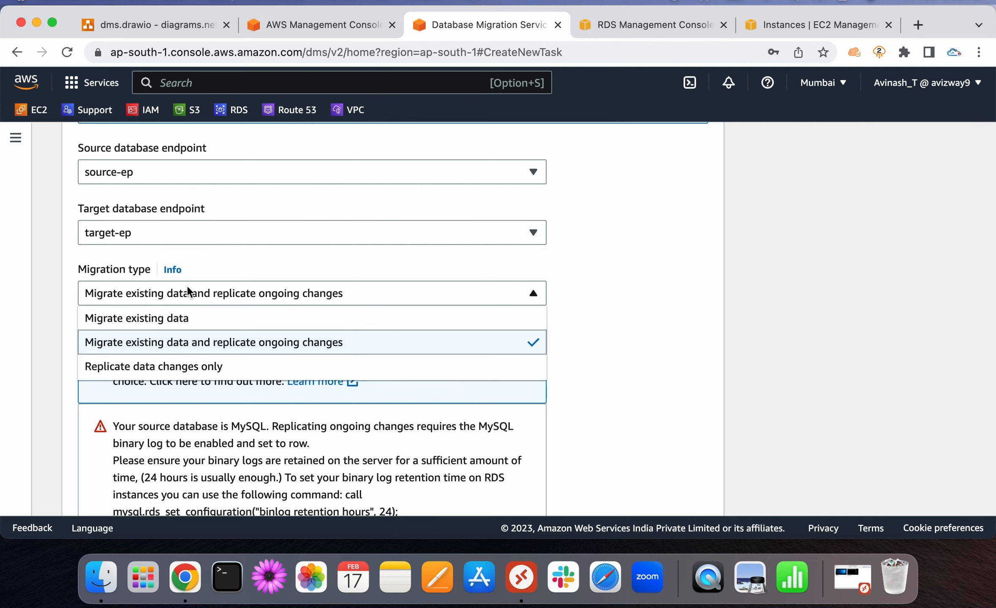
click(152, 368)
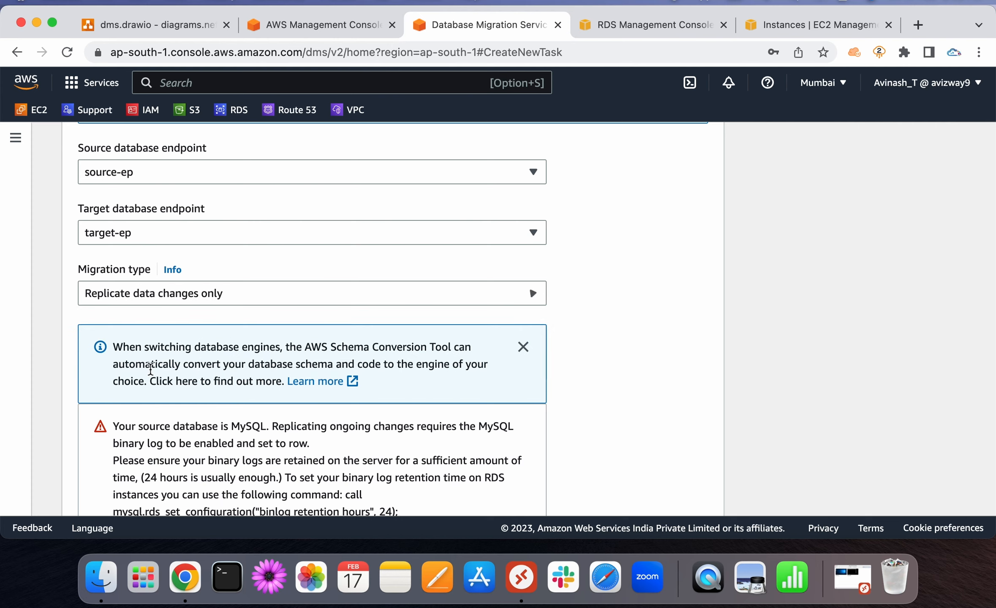
click(142, 295)
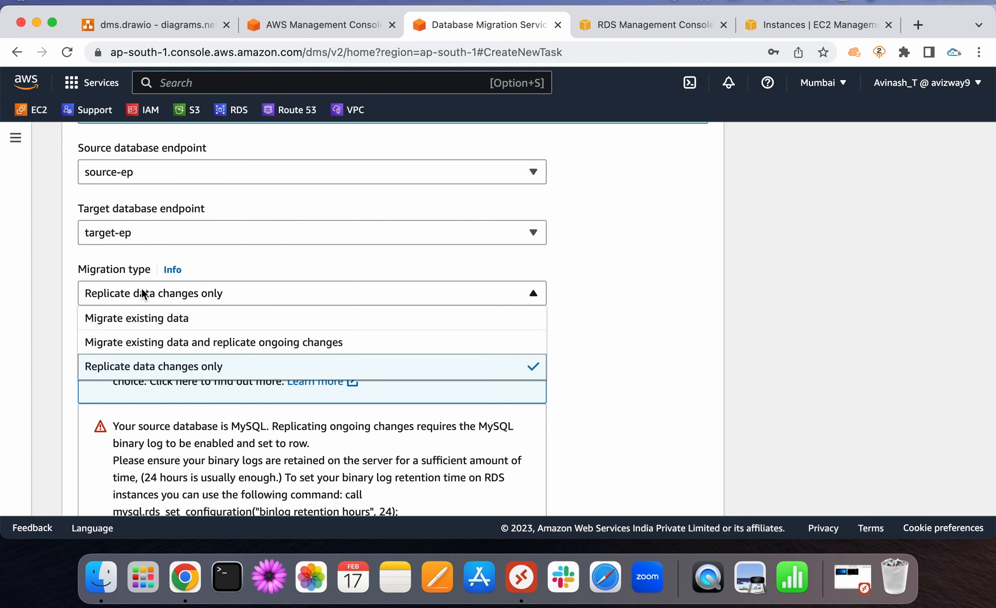
click(133, 344)
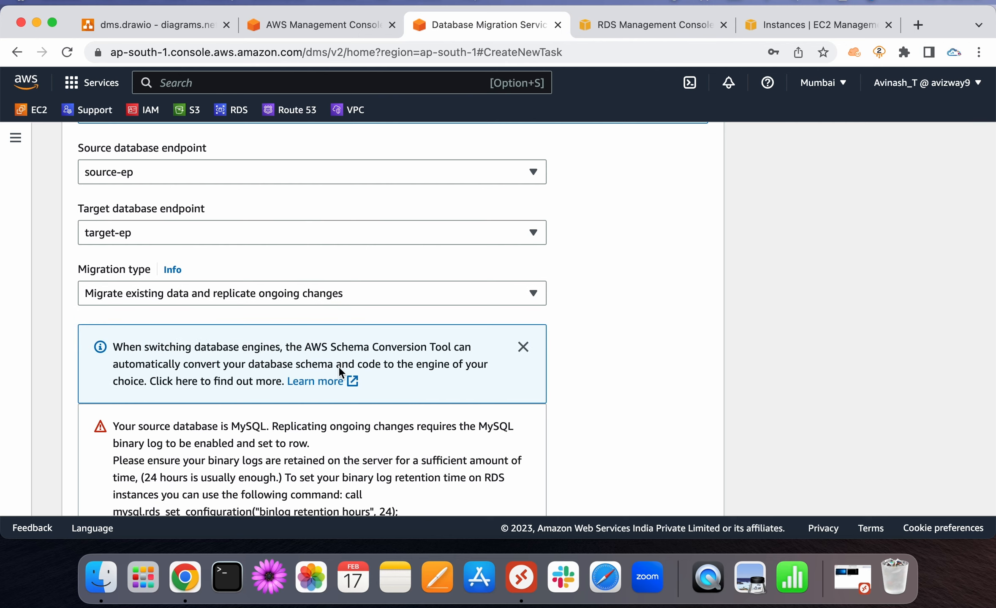
right_click(630, 395)
click(471, 406)
scroll(471, 406, down, 3)
click(165, 354)
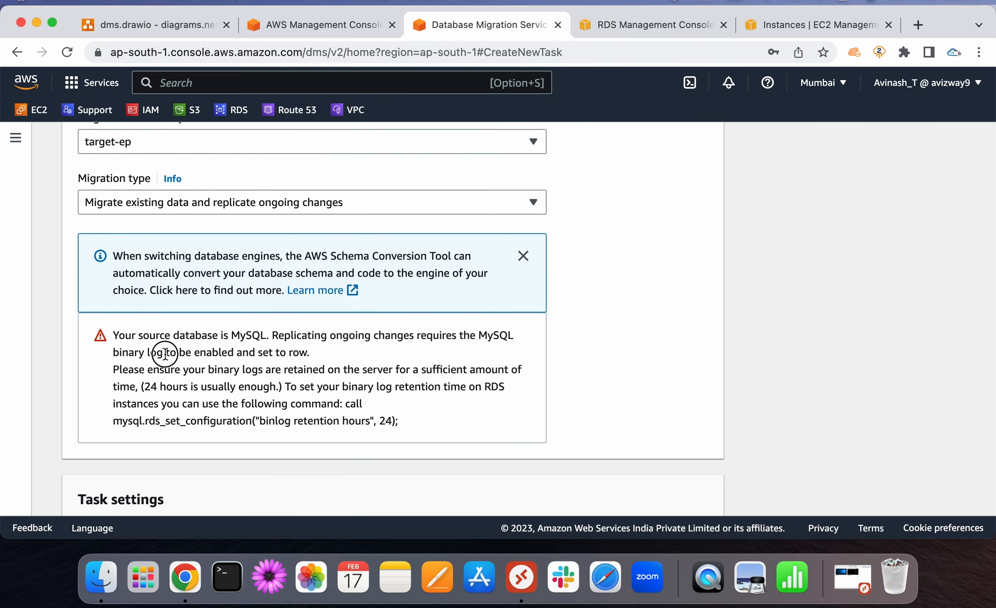
drag(165, 354, 122, 337)
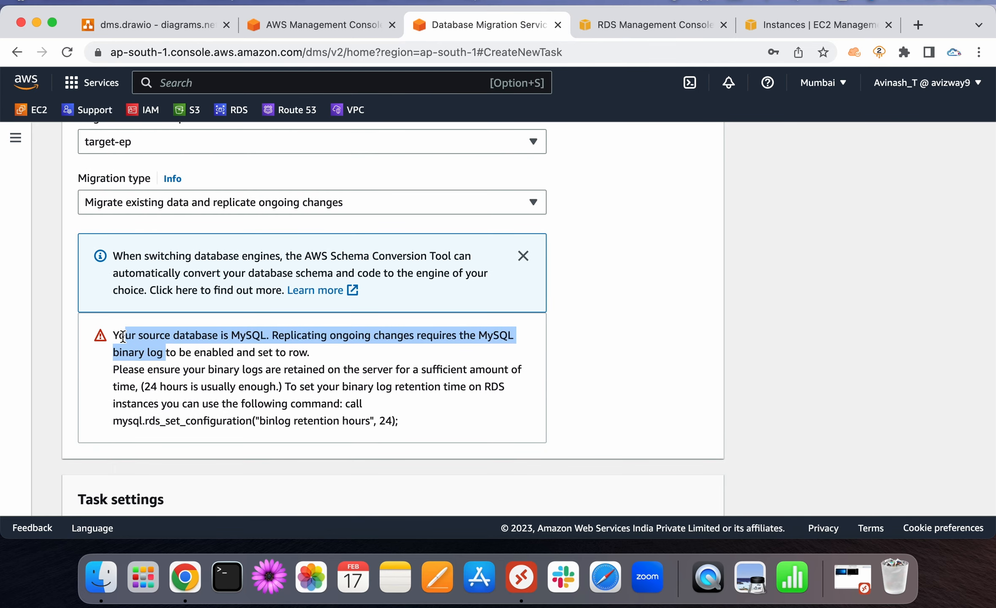
click(356, 359)
scroll(356, 359, up, 1)
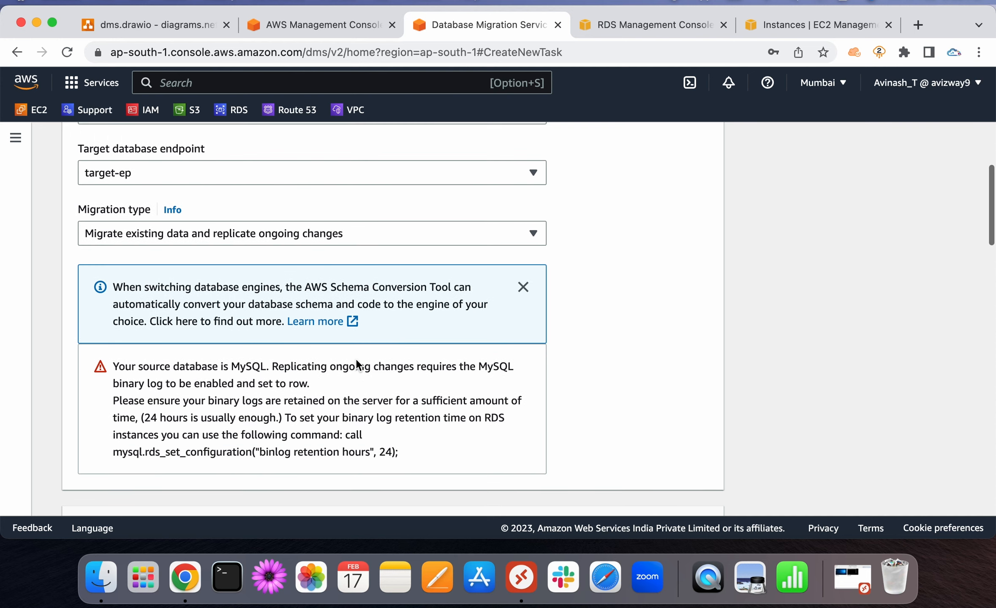
scroll(356, 360, up, 2)
scroll(356, 364, up, 1)
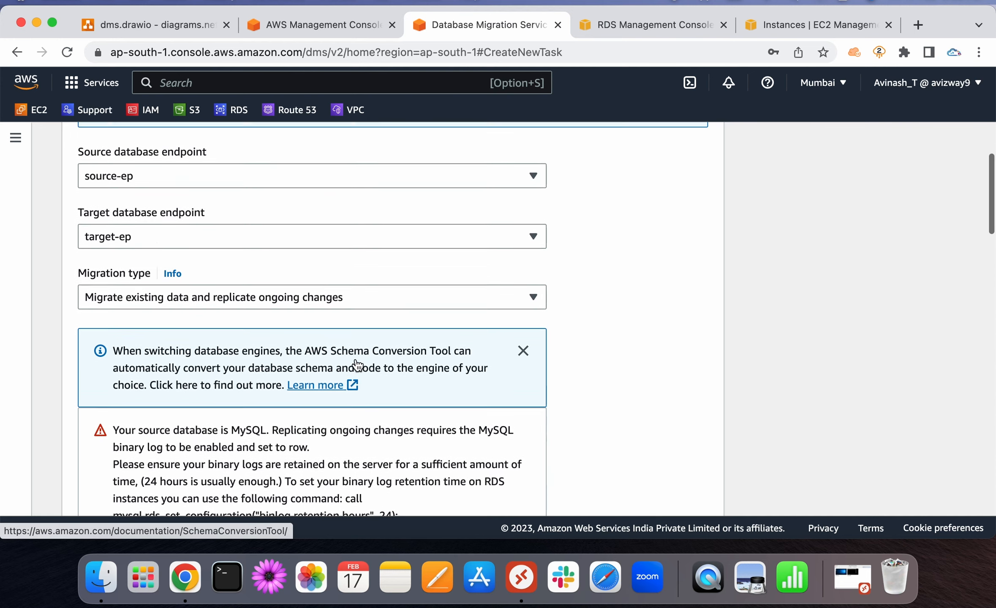
click(299, 303)
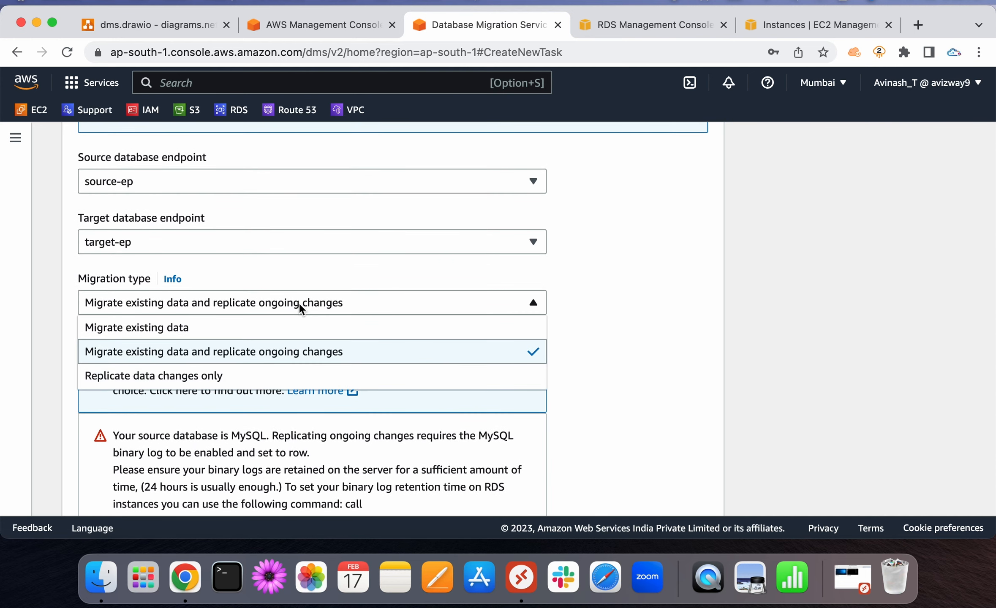
click(261, 325)
scroll(611, 335, down, 3)
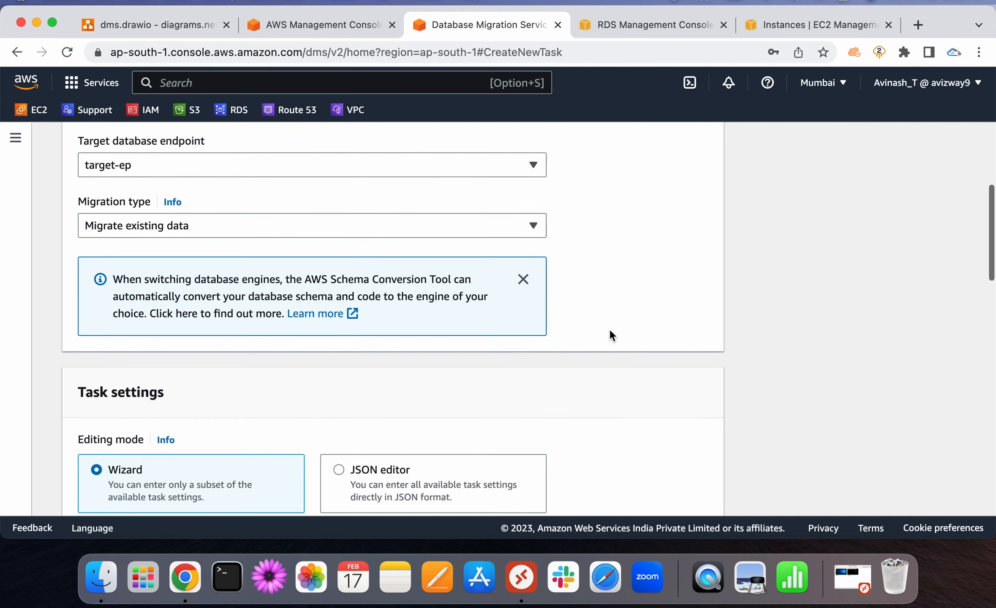
scroll(611, 335, down, 3)
scroll(611, 335, down, 2)
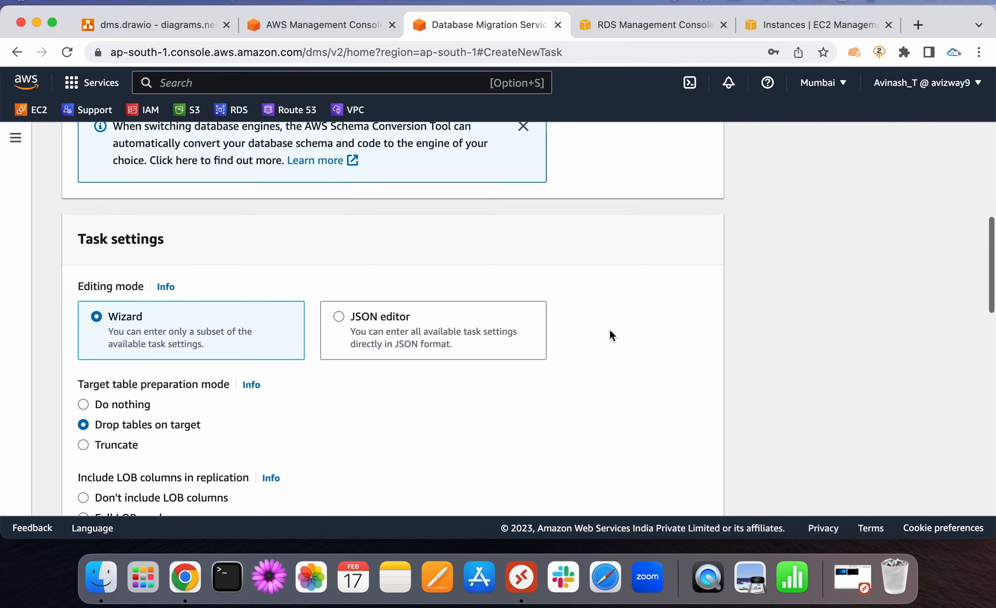
scroll(612, 335, down, 1)
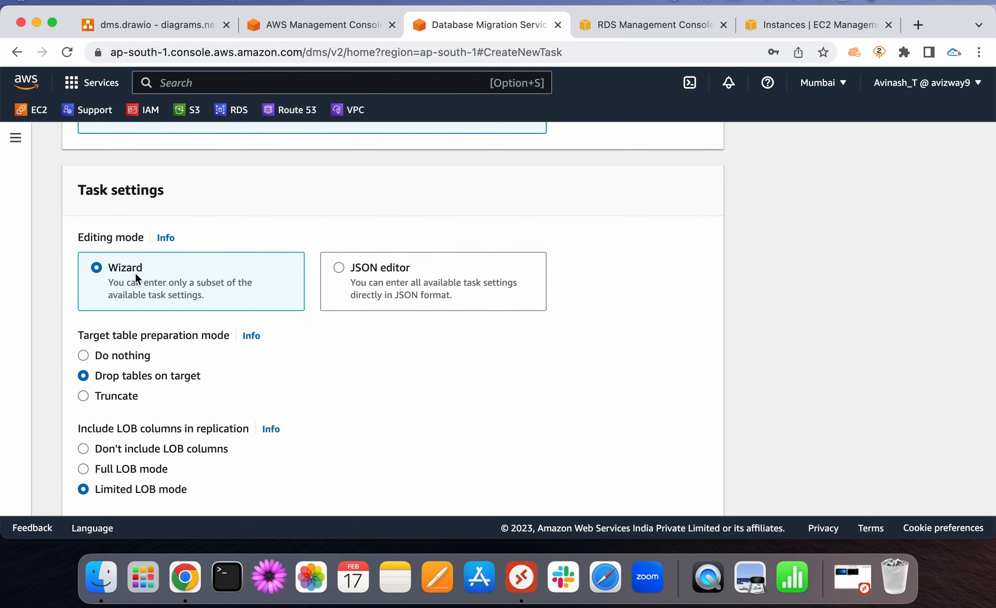
scroll(542, 443, down, 2)
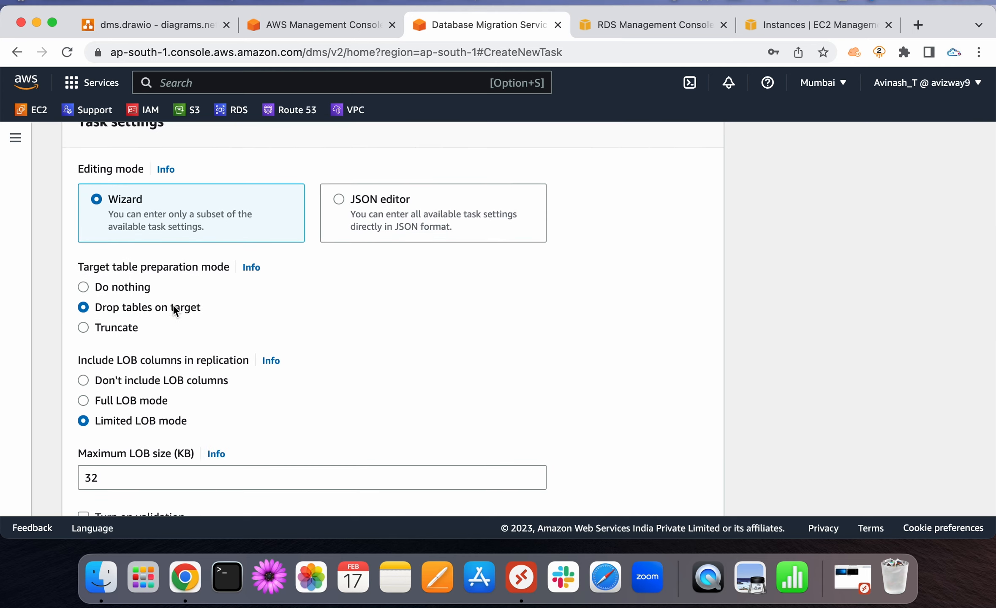
scroll(368, 321, down, 2)
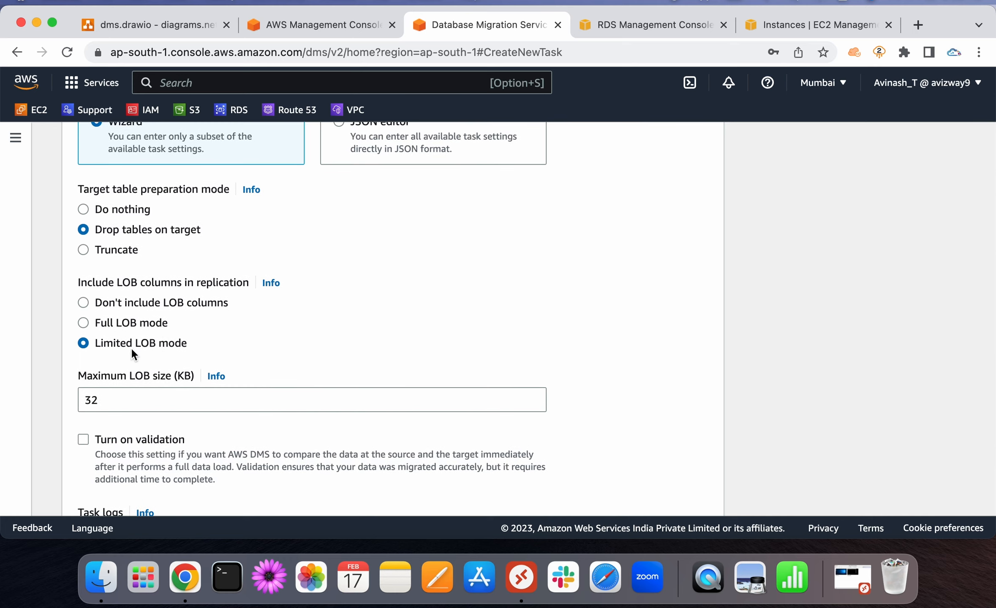
scroll(313, 338, down, 3)
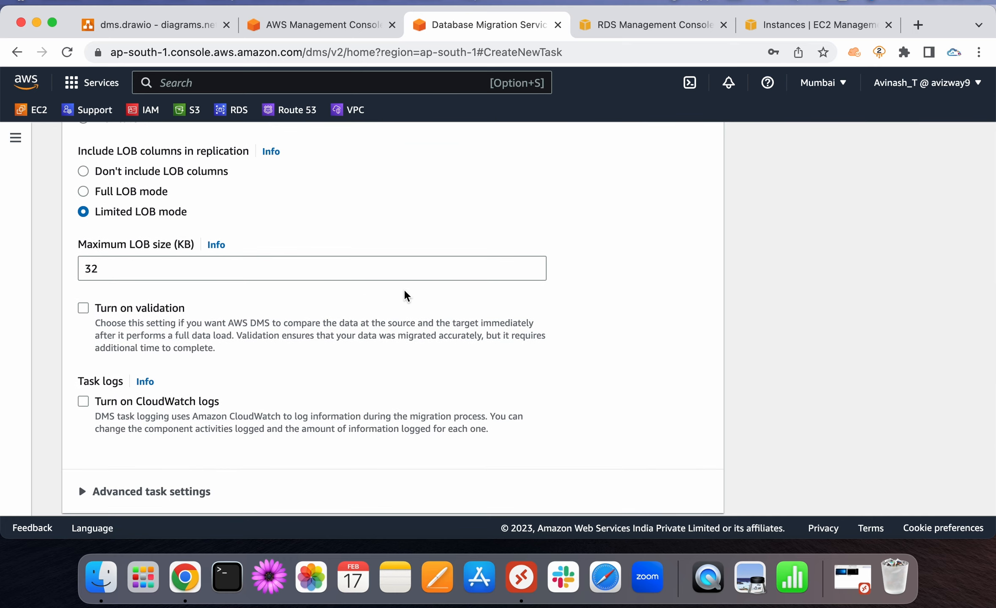
scroll(407, 295, down, 2)
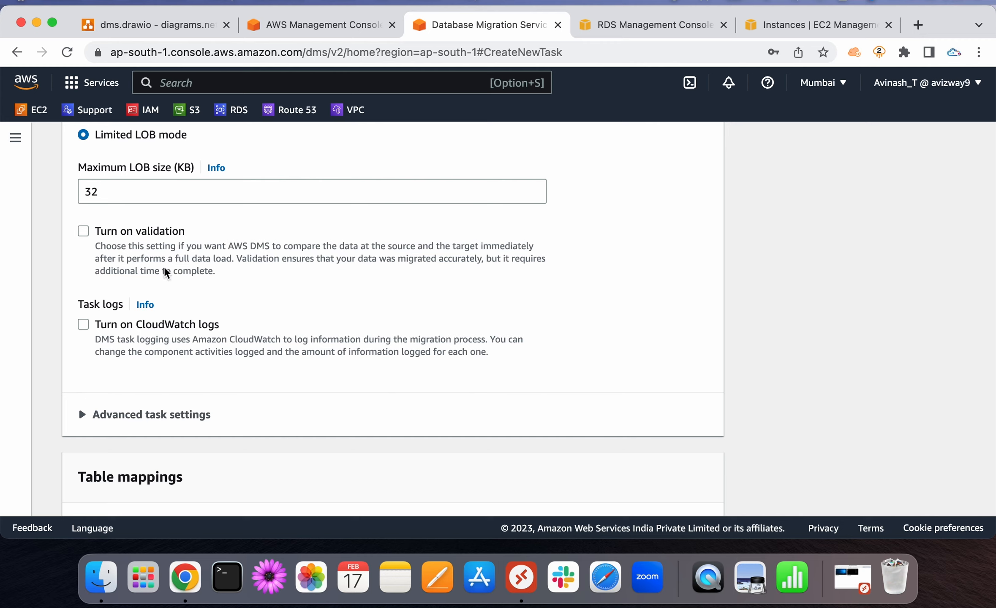
click(137, 234)
click(136, 235)
scroll(362, 341, down, 3)
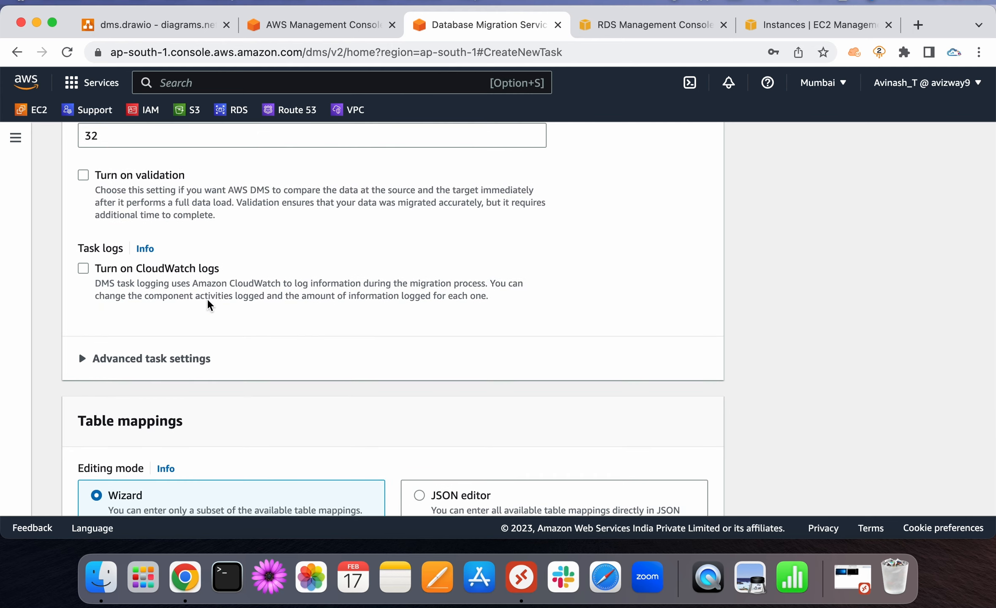
click(163, 272)
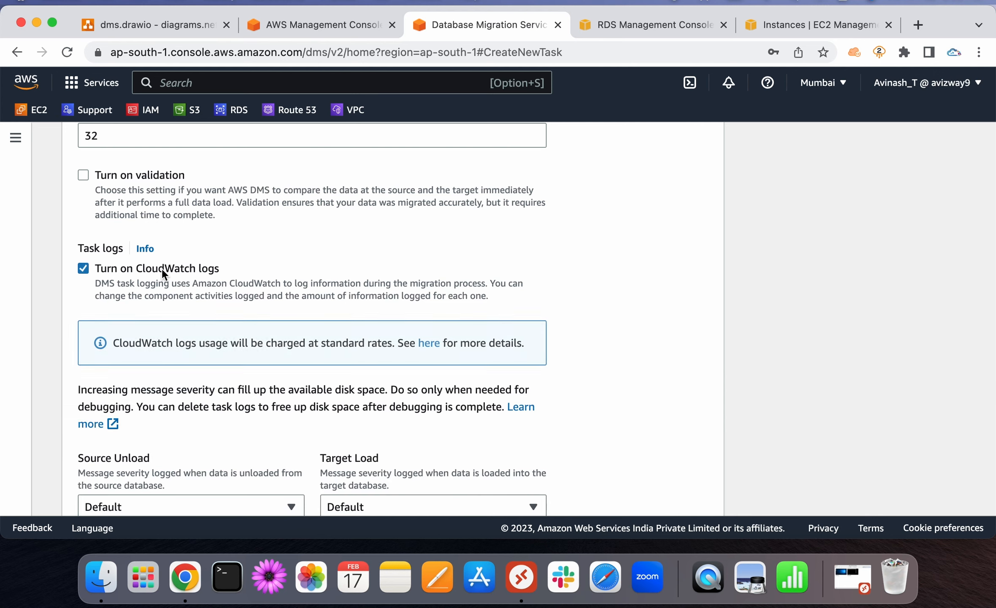
scroll(246, 352, down, 3)
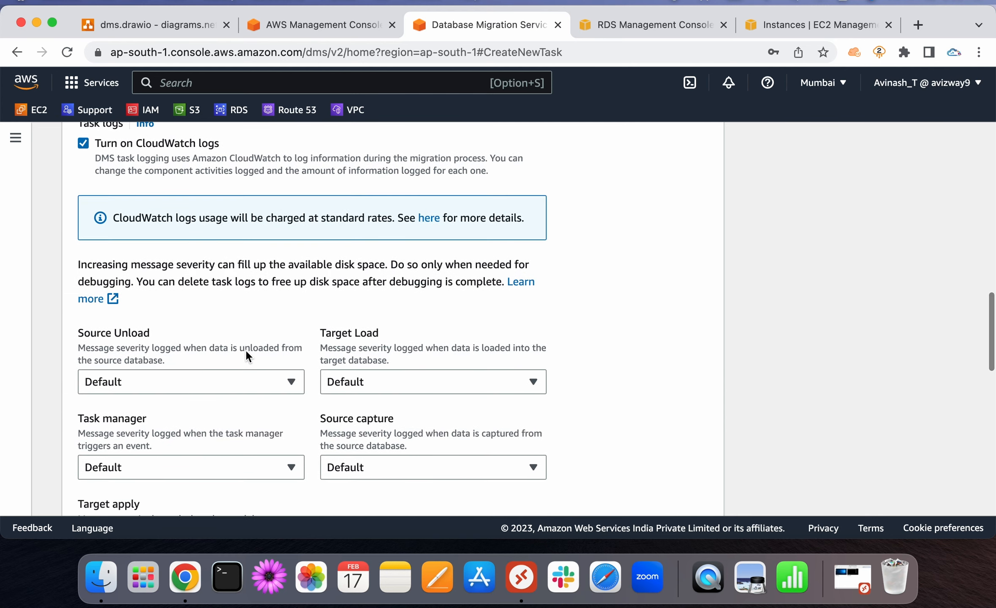
scroll(246, 357, down, 2)
scroll(246, 357, up, 3)
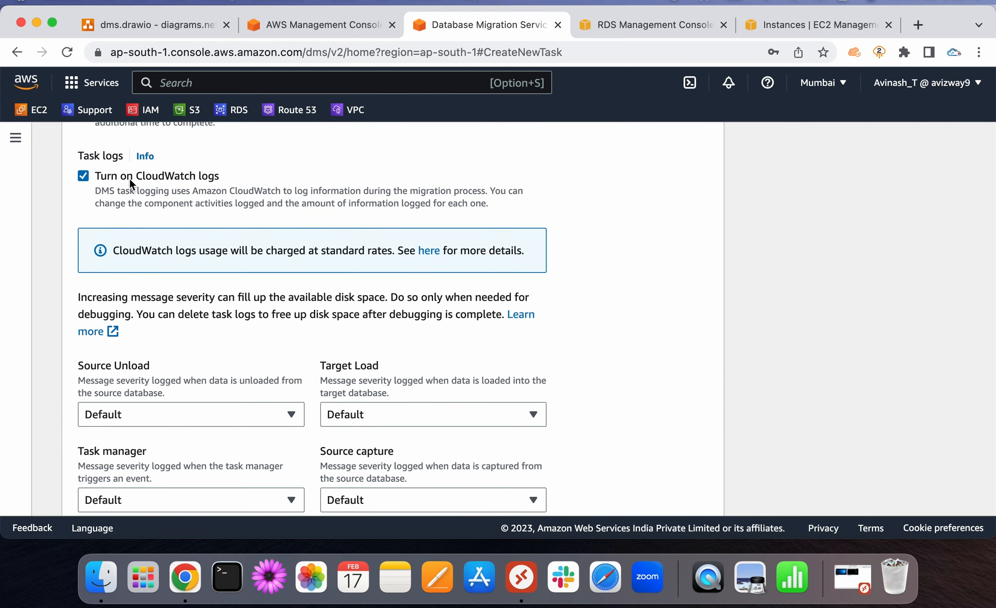
click(129, 178)
scroll(594, 294, down, 3)
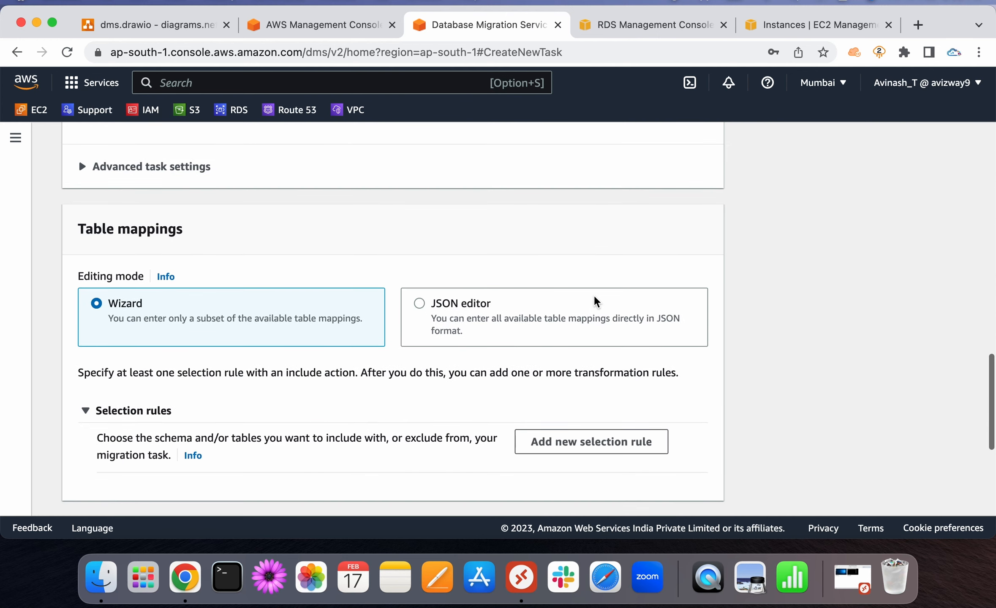
Add a selection rule with Schema set to 'Enter a schema', and select the % in Source name
scroll(594, 301, down, 2)
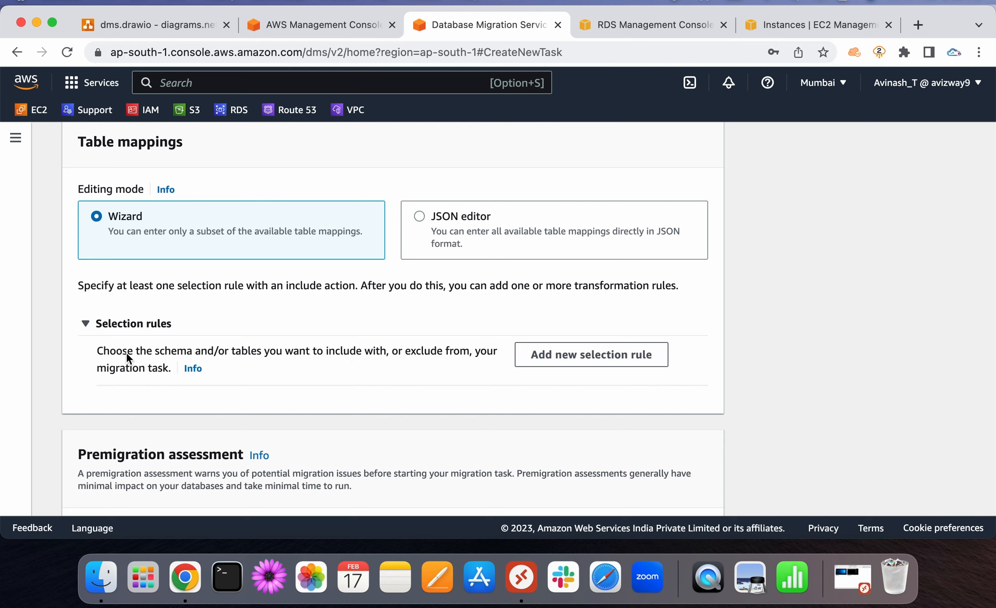
drag(126, 354, 343, 384)
click(343, 384)
click(544, 357)
scroll(545, 360, down, 5)
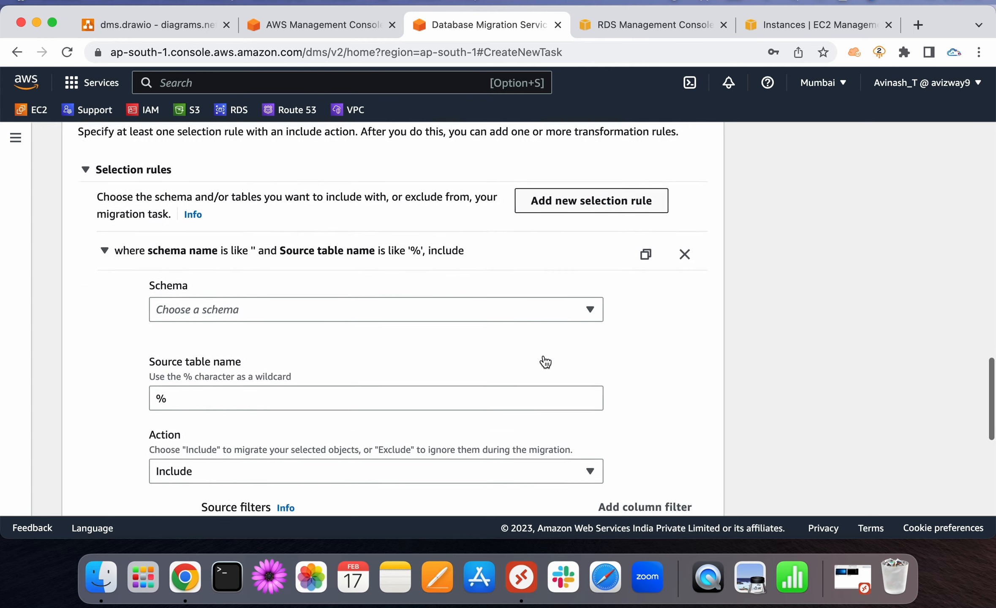
click(327, 289)
click(273, 310)
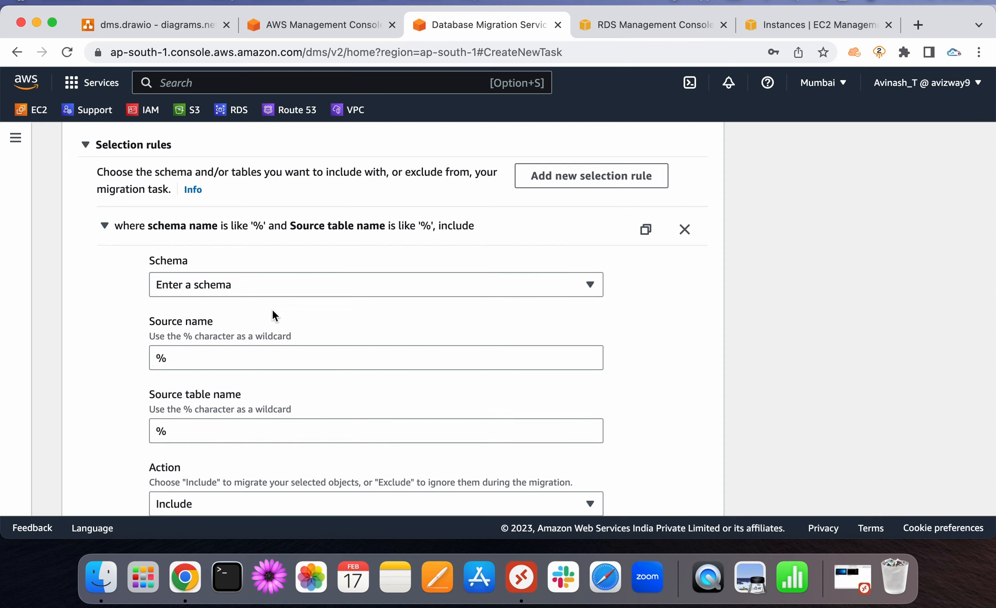
click(204, 349)
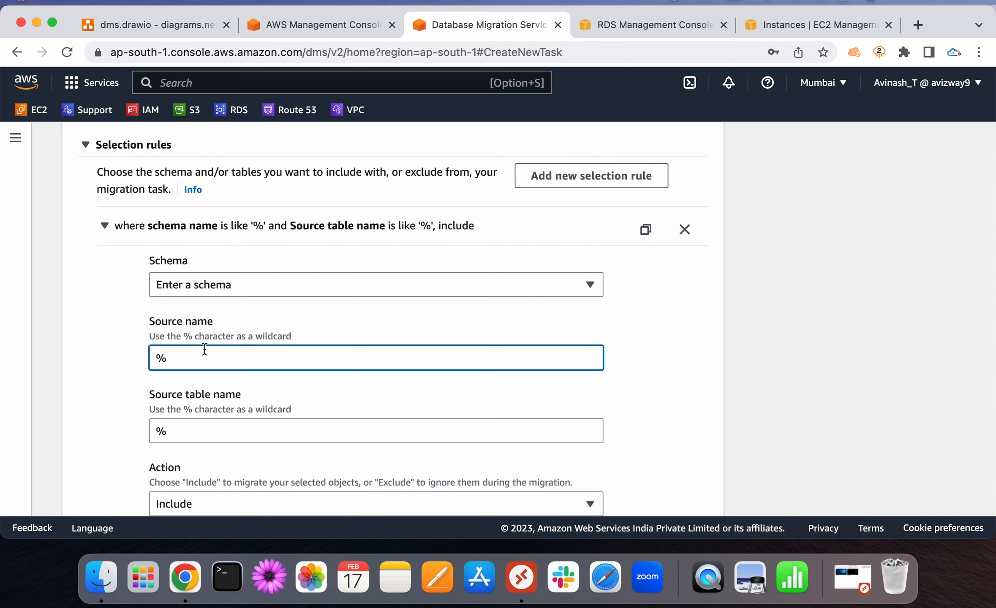
key(super+a)
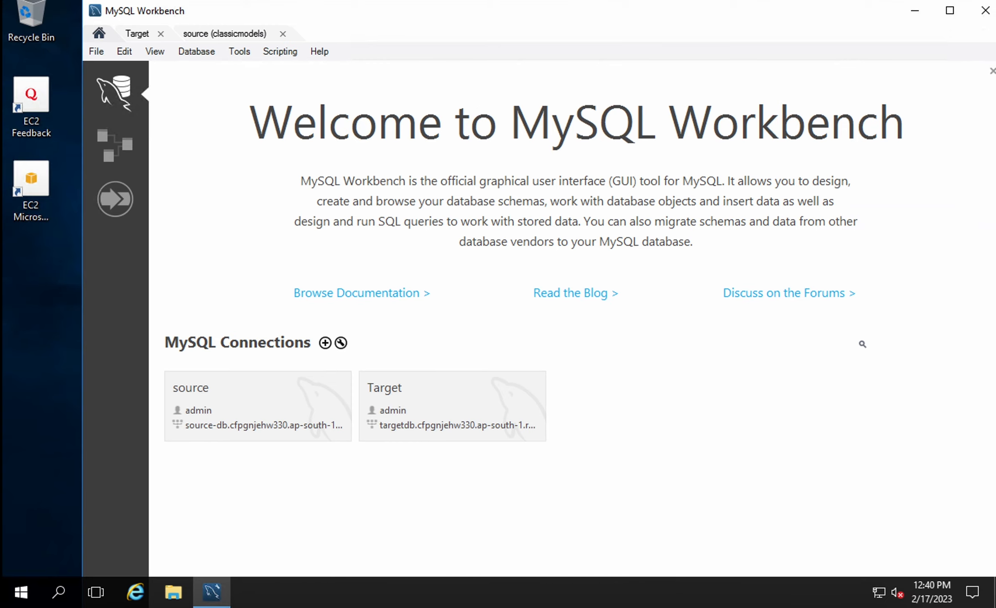
Switch to the 'source (classicmodels)' connection in MySQL Workbench
click(195, 38)
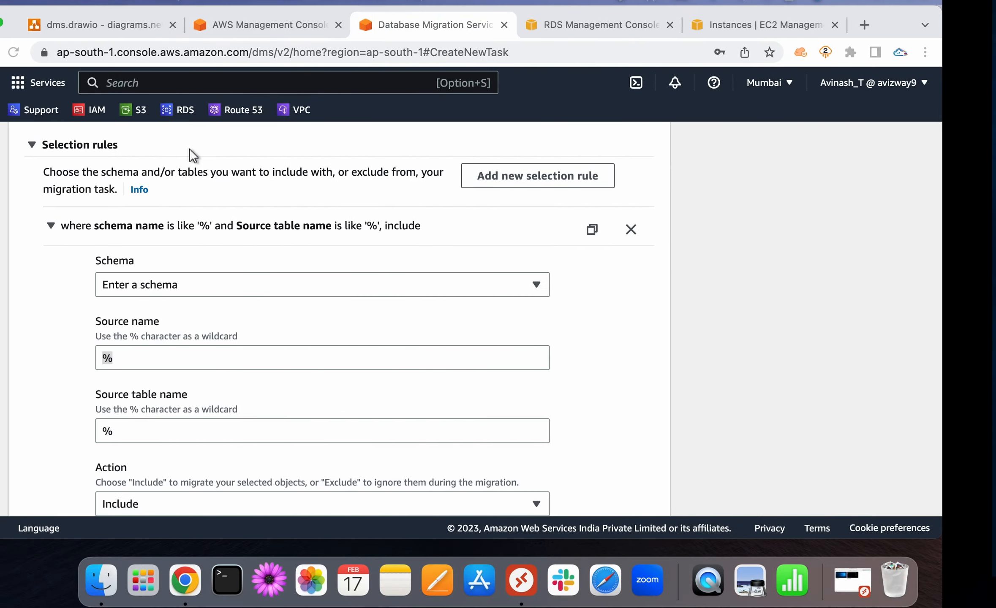
Replace the % in Source name with classicmodels
double_click(256, 352)
key(Right)
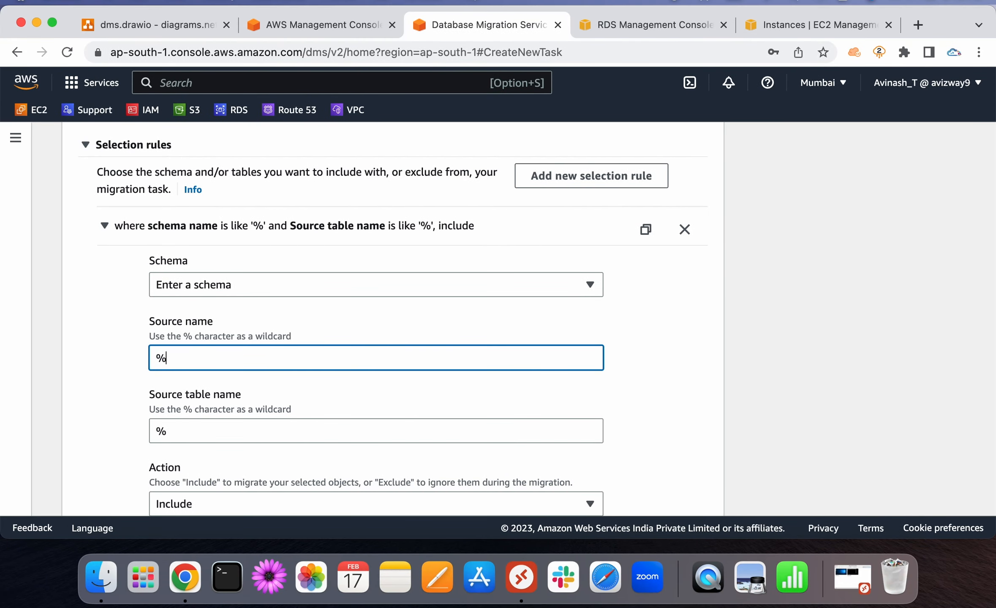
key(BackSpace)
text(classicmodels)
click(656, 387)
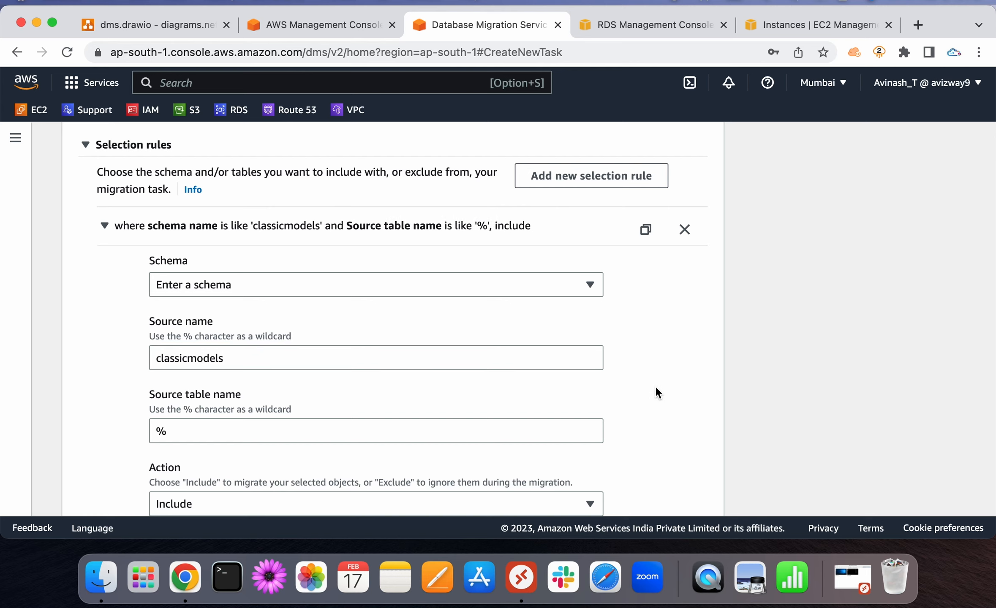
scroll(656, 387, down, 2)
click(245, 308)
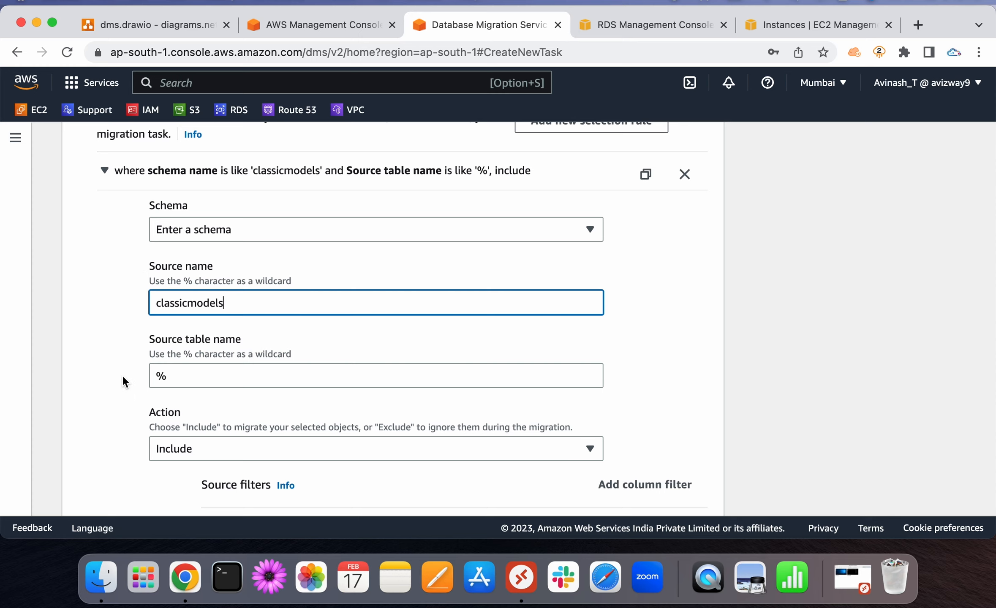
Keep Source table name % with Include action, and create the migration task
scroll(122, 375, down, 2)
click(191, 314)
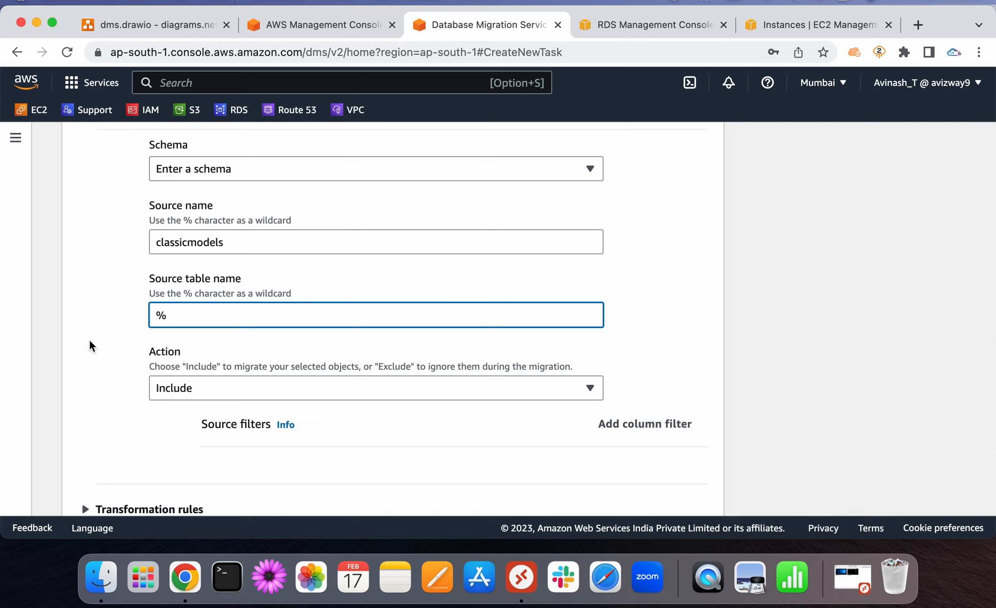
scroll(89, 339, down, 10)
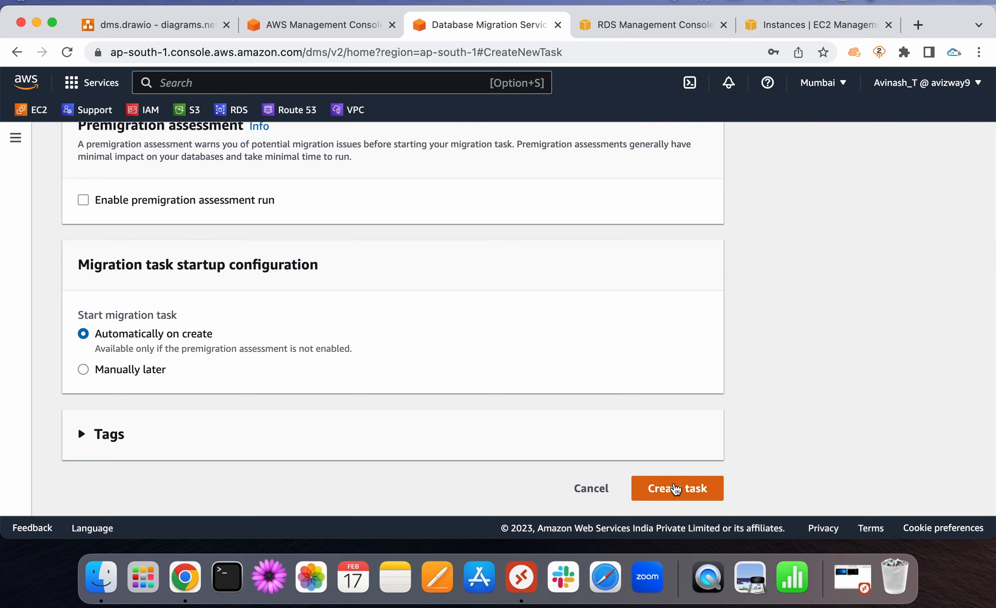
click(676, 489)
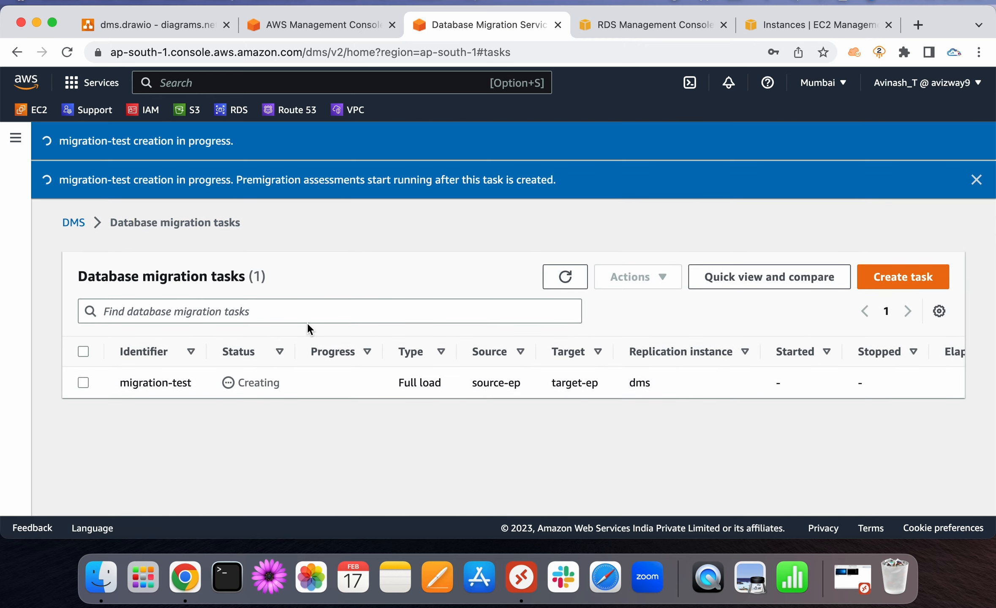
Check migration-test is a Full load from source-ep to target-ep on dms, refresh, and note Creating status
double_click(147, 381)
click(174, 426)
triple_click(410, 388)
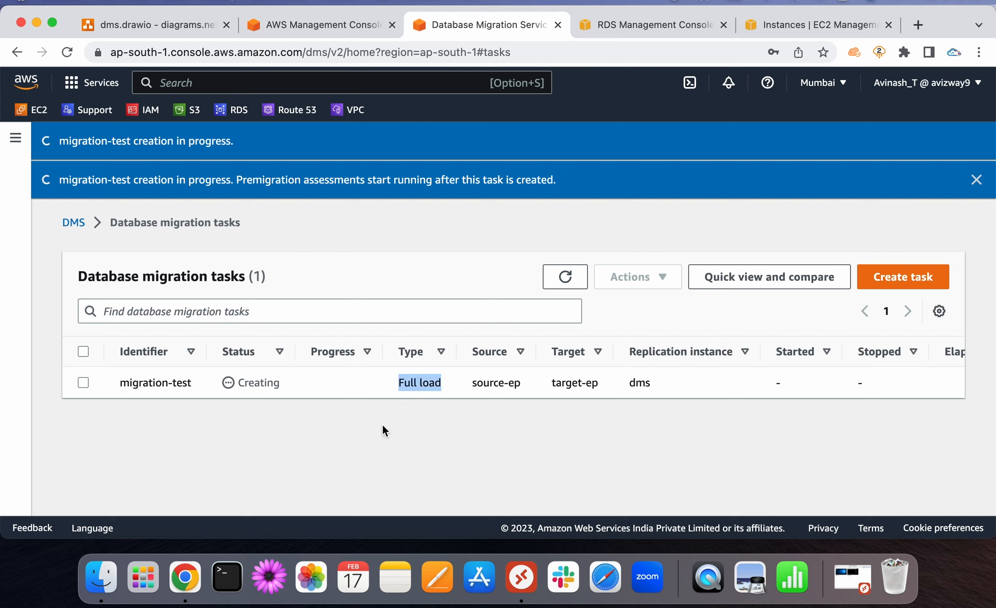
double_click(496, 384)
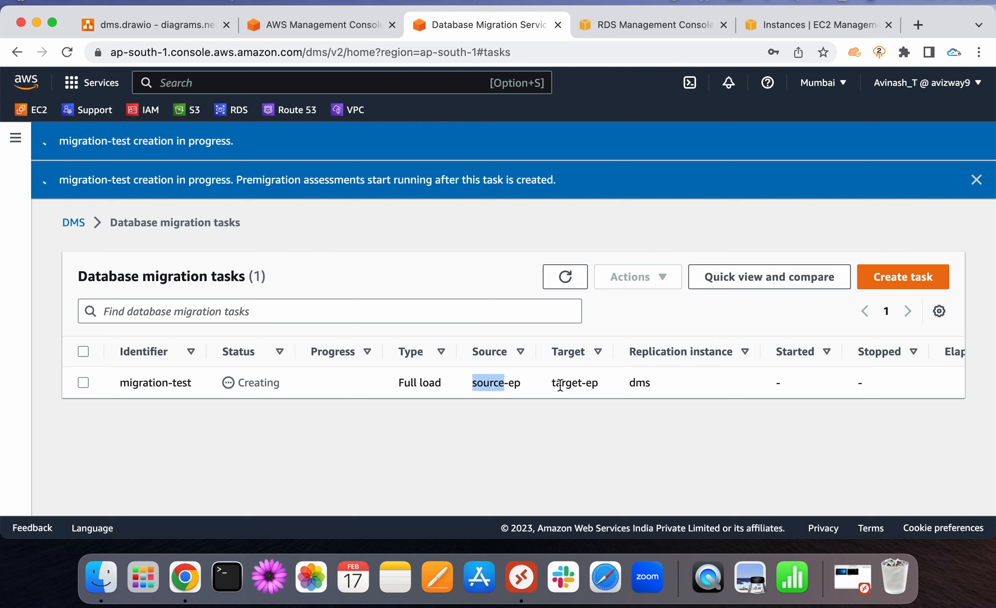
double_click(564, 384)
double_click(640, 384)
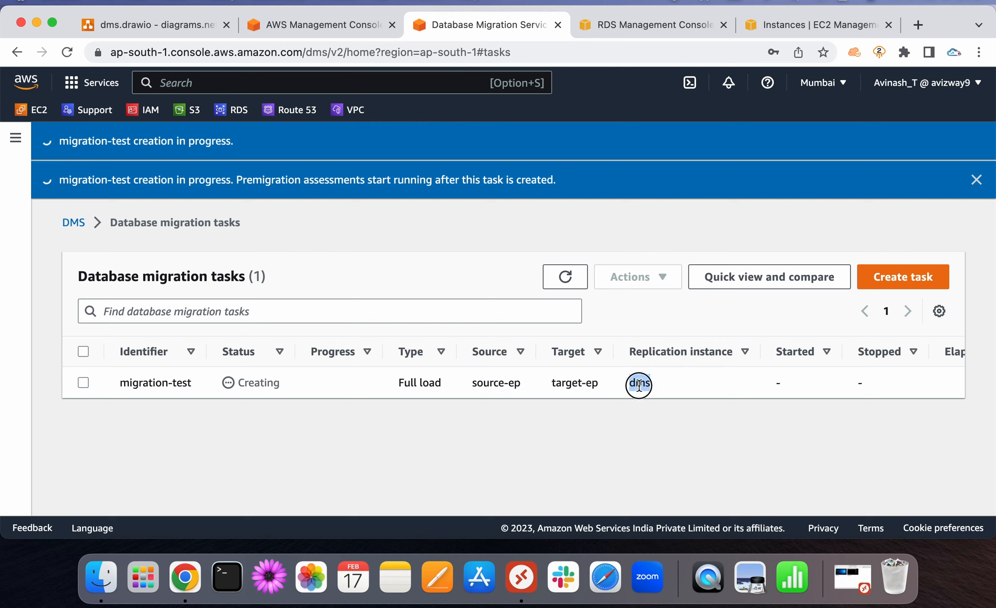
click(605, 424)
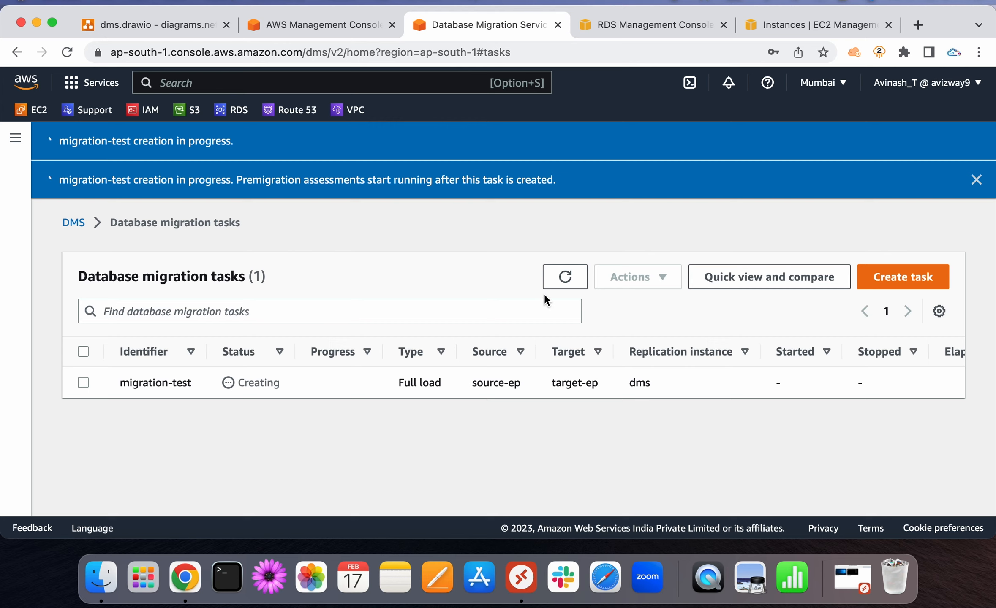
click(562, 281)
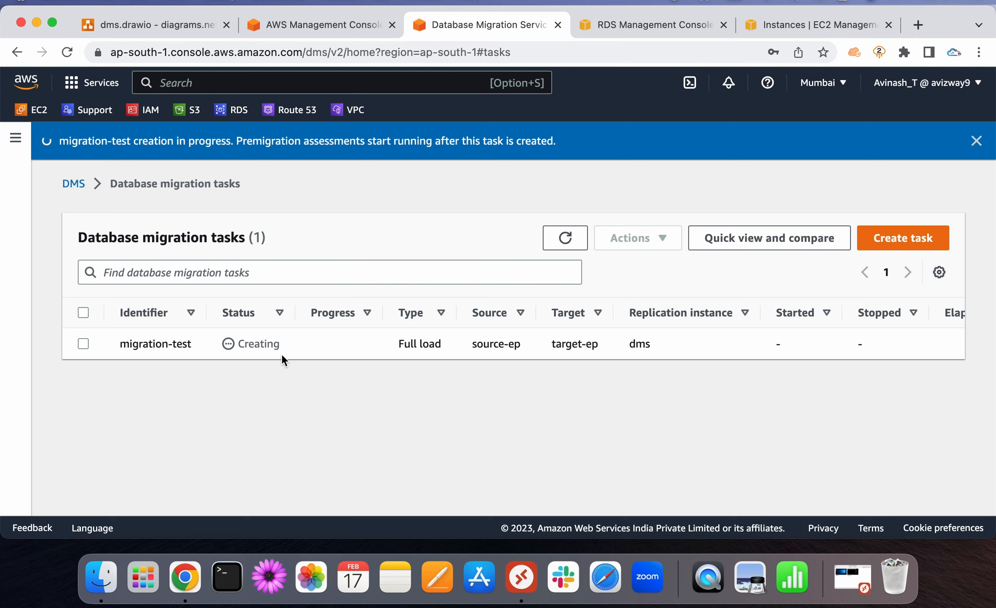
double_click(266, 340)
click(265, 396)
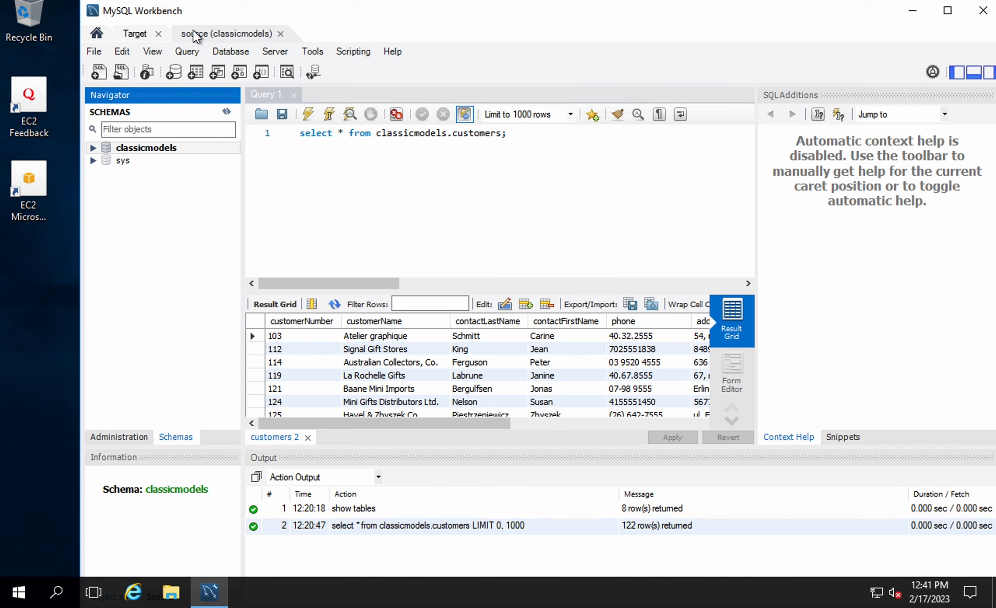
Refresh the Target connection's schema list in MySQL Workbench, showing only sys
click(135, 33)
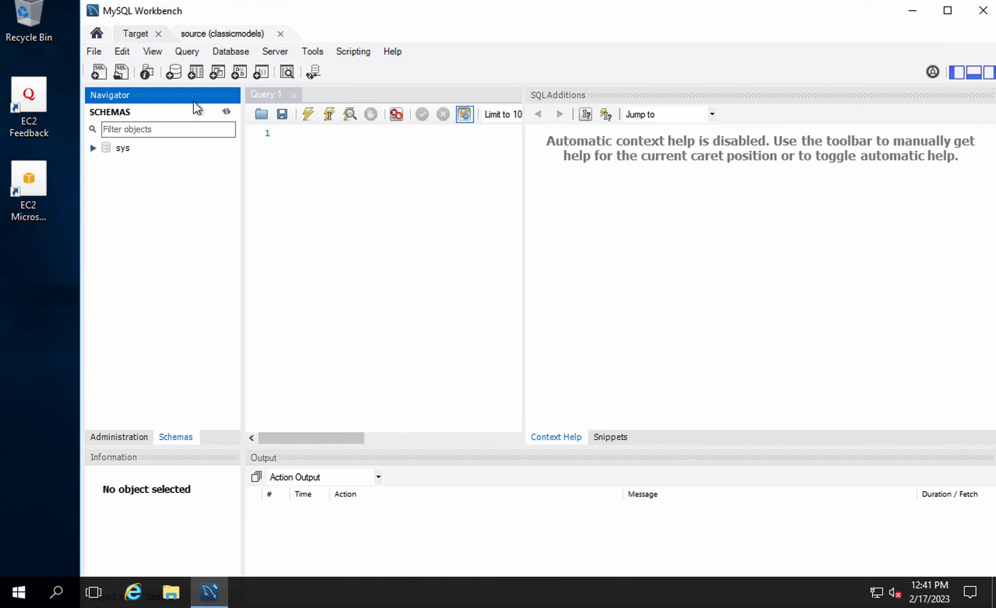
click(225, 112)
Back in the DMS task list, refresh to see migration-test still Creating
key(ctrl+Left)
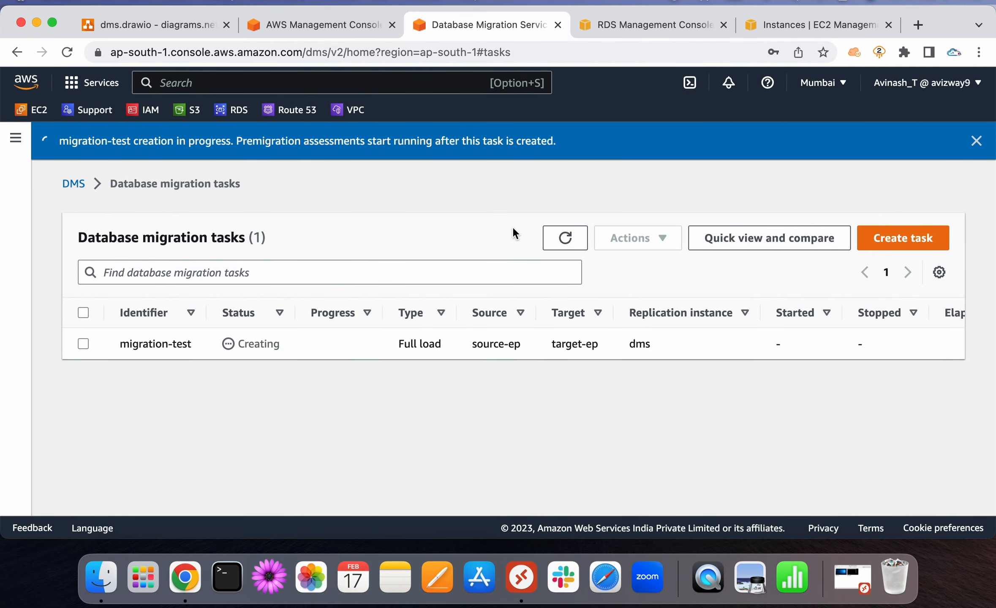
click(563, 236)
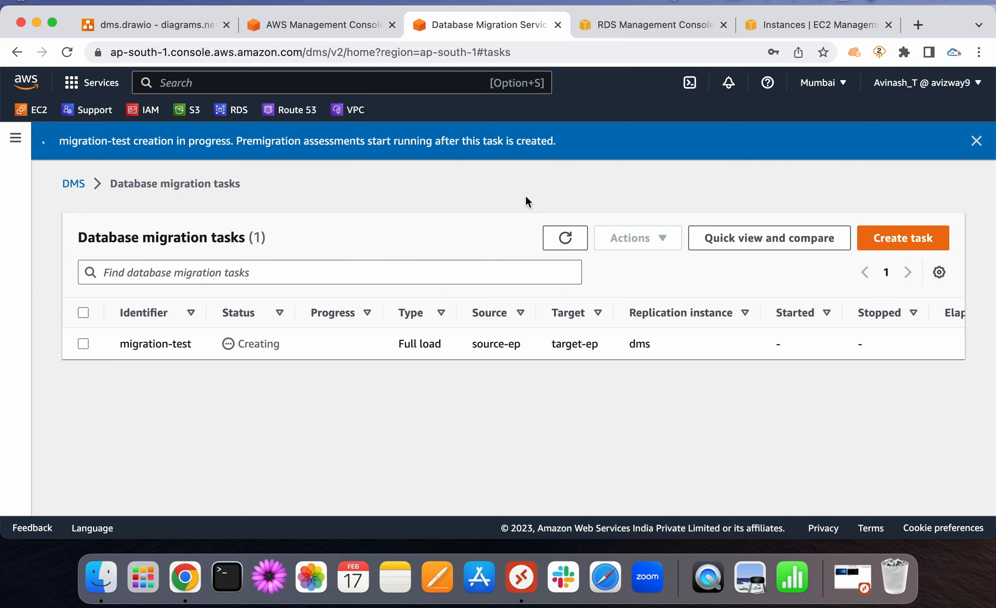
Refresh the task list to show migration-test as Ready, then select it and dismiss the Actions menu
click(561, 235)
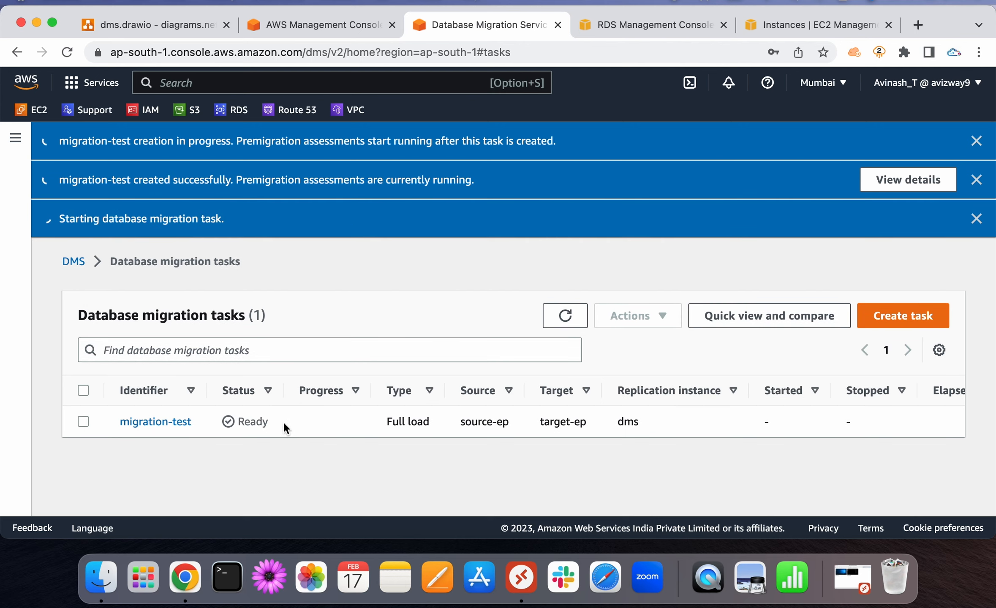
double_click(259, 419)
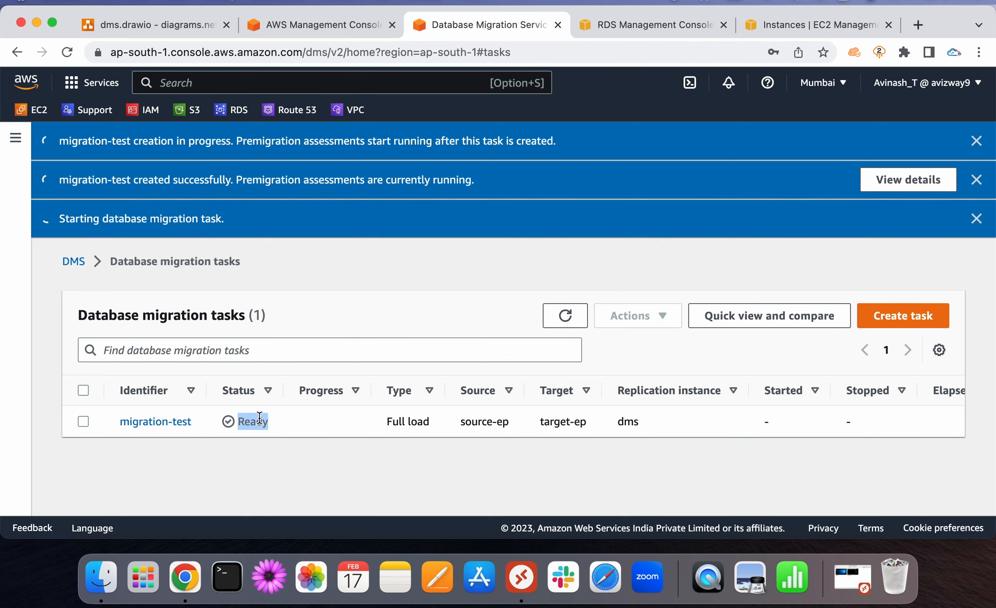
click(280, 469)
click(83, 421)
click(652, 320)
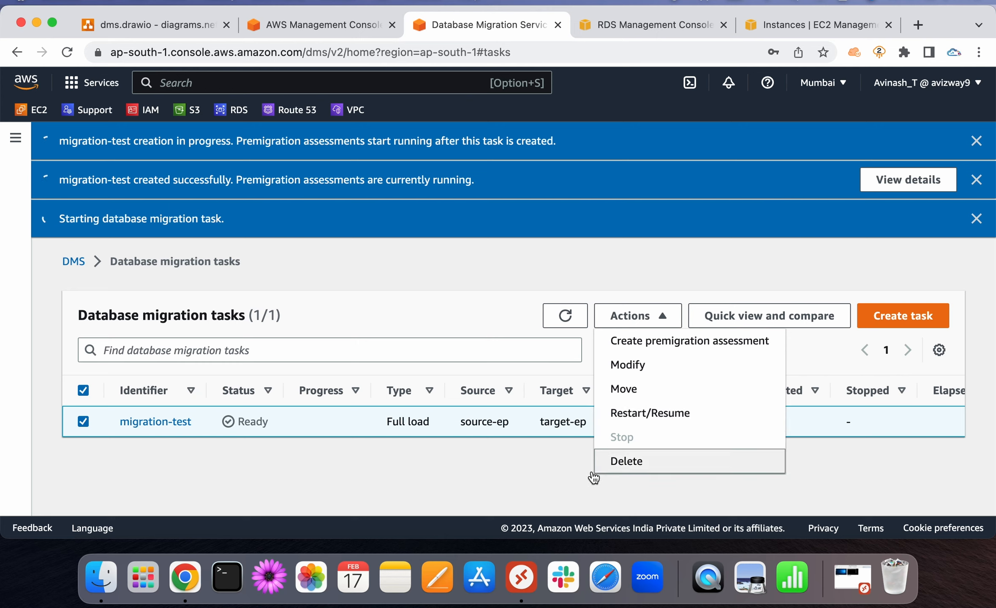
click(375, 476)
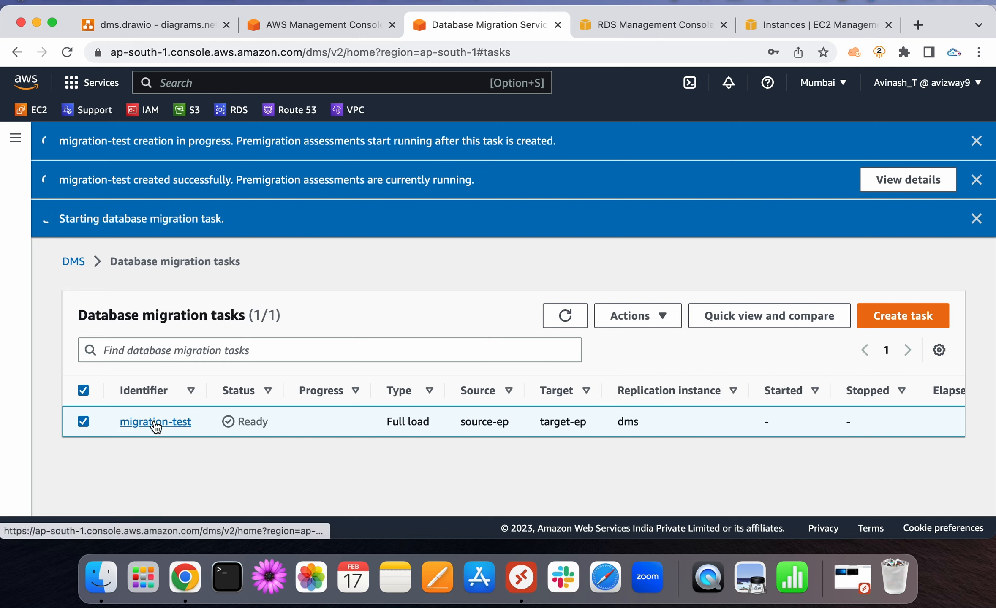
Open the migration-test task page, review Overview details, and reload it to show Starting
click(156, 423)
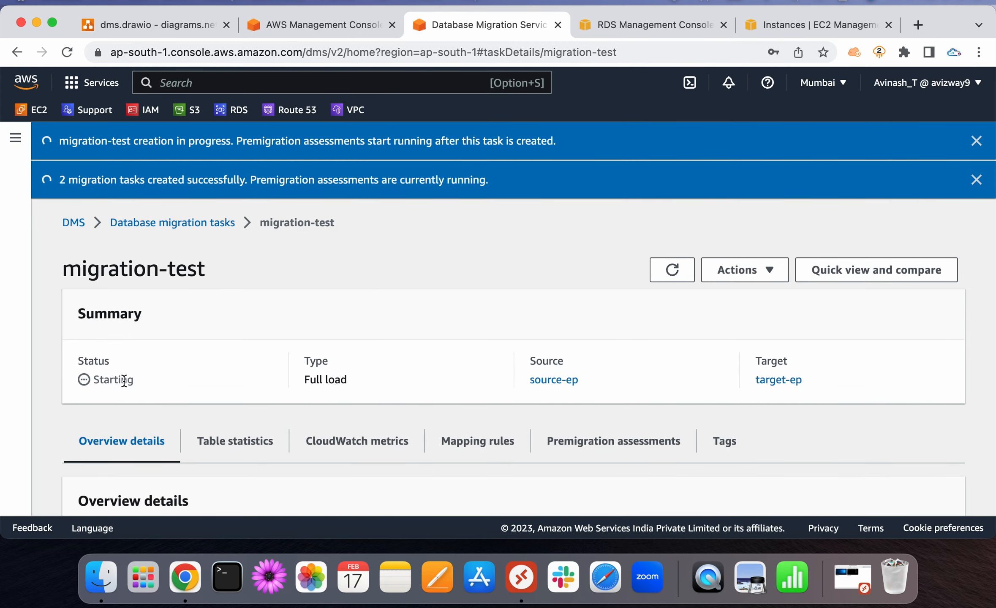
double_click(124, 380)
scroll(243, 358, down, 4)
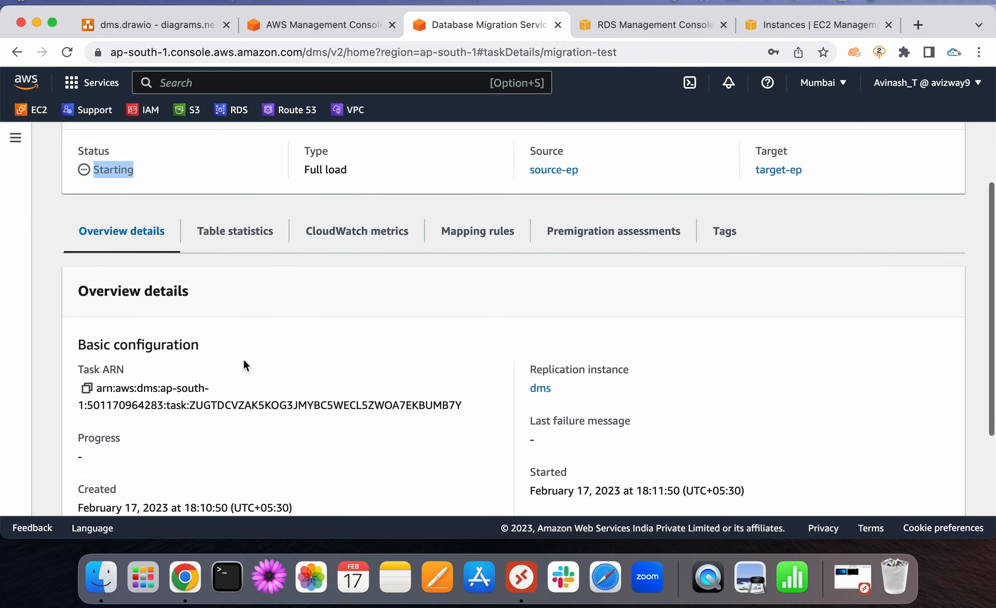
scroll(243, 358, down, 4)
scroll(157, 362, up, 2)
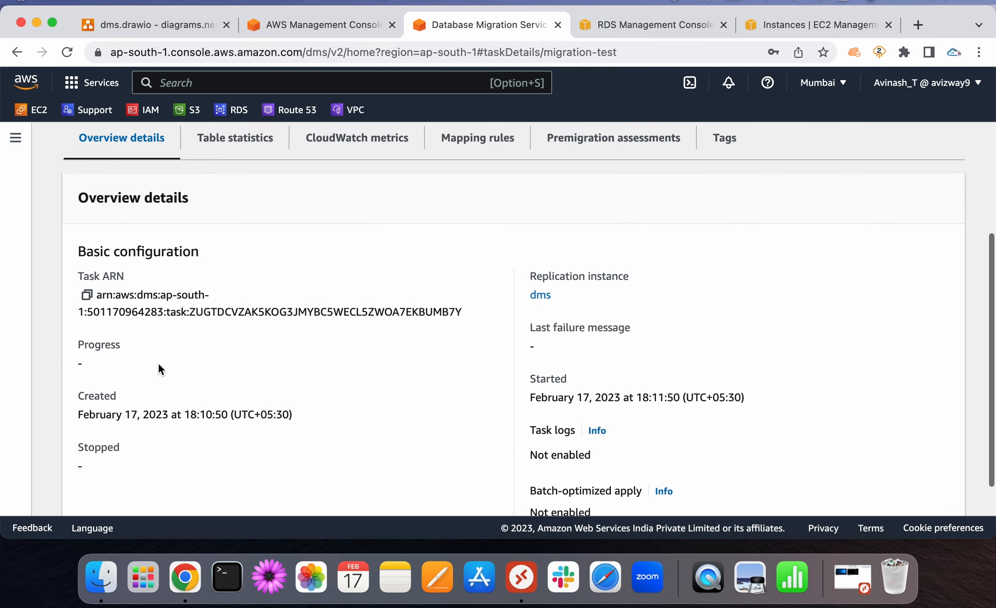
scroll(452, 249, up, 5)
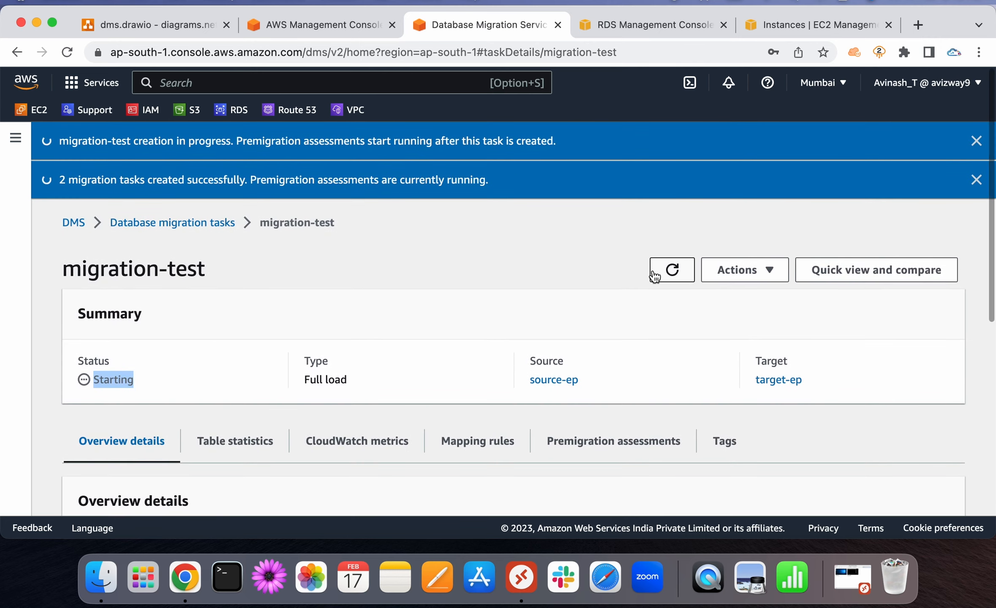
click(655, 273)
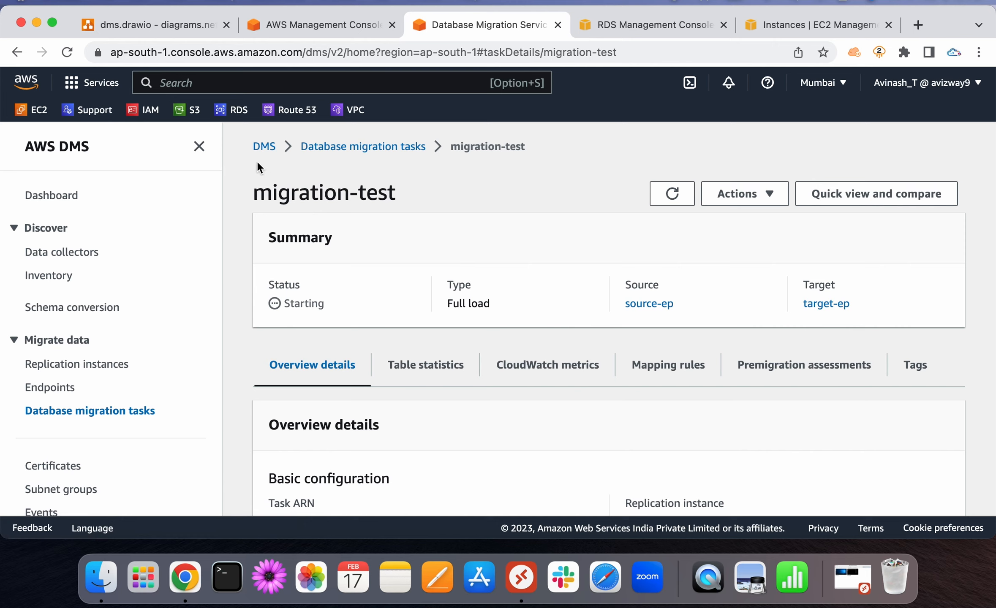
click(190, 149)
Review Table statistics to confirm all eight classicmodels tables show Table completed
click(267, 374)
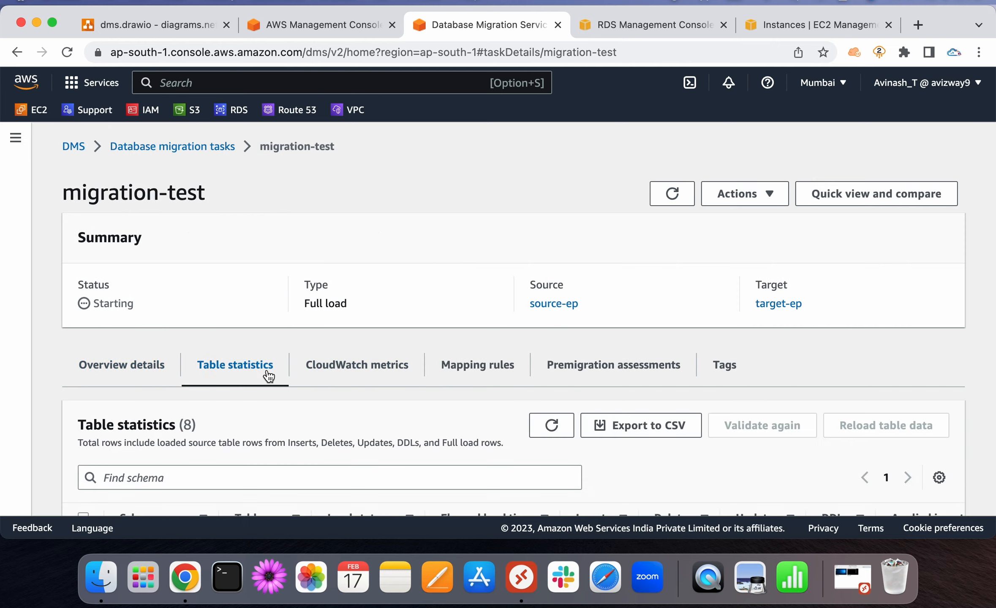
scroll(351, 456, down, 5)
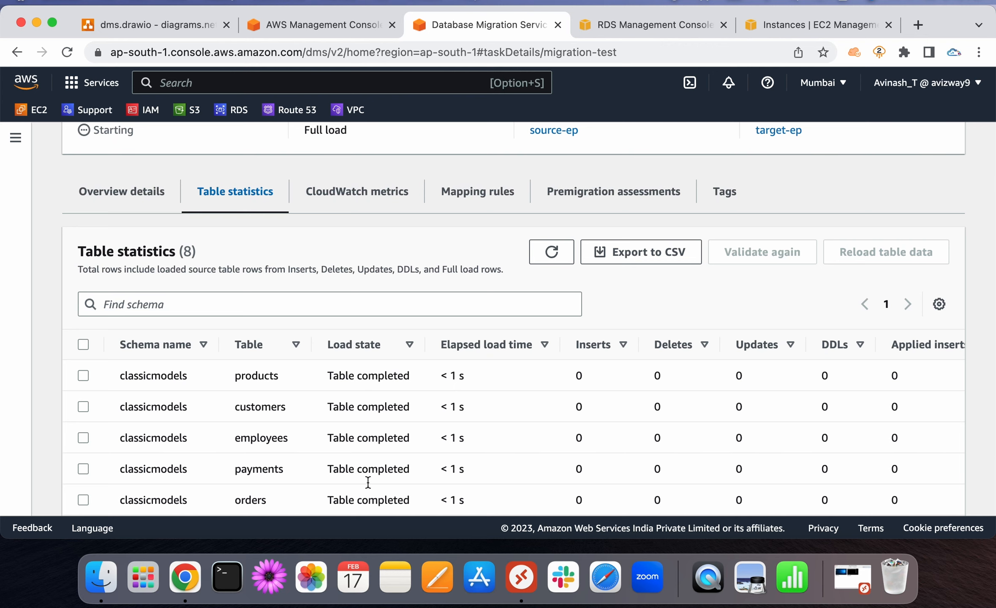
scroll(367, 481, down, 3)
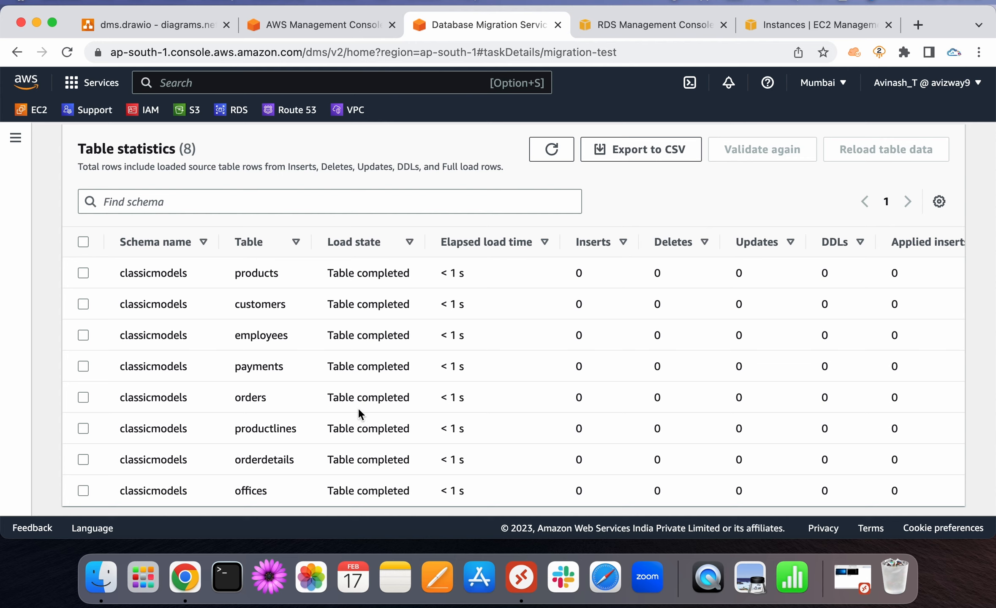
scroll(373, 366, up, 6)
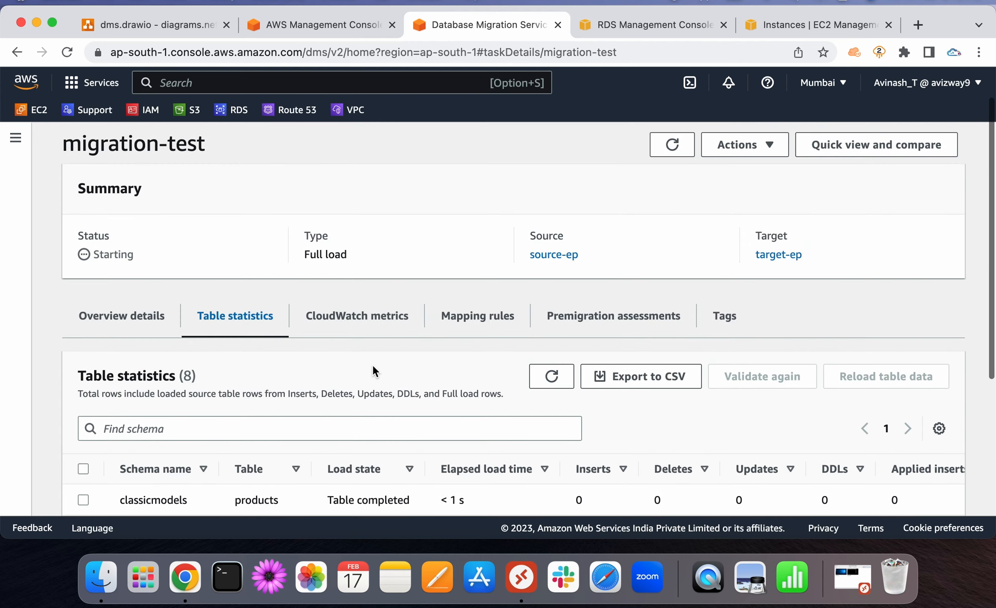
Return to Overview details and reload the migration-test page; status still reads Running
click(127, 376)
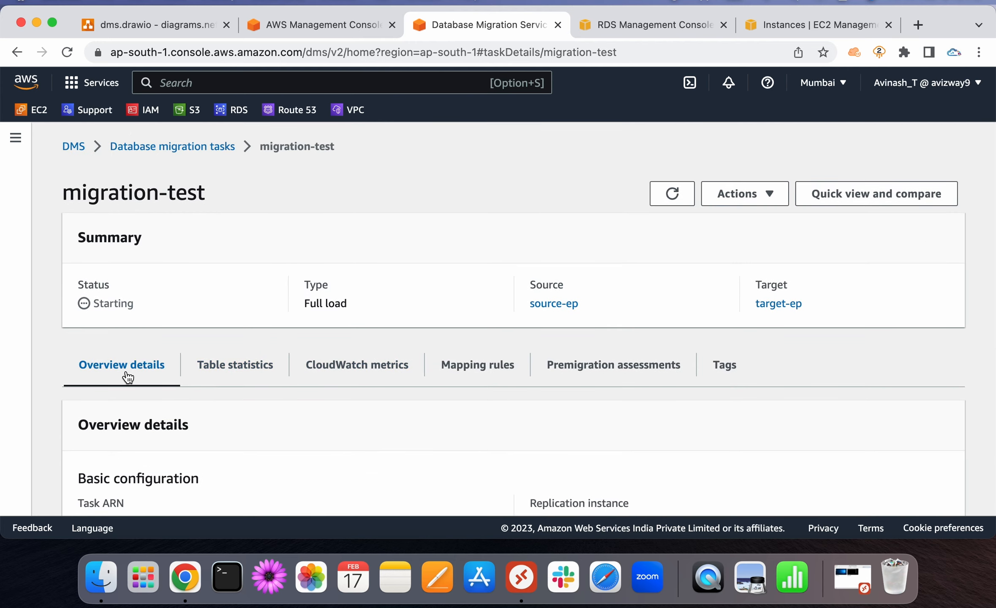
scroll(299, 445, down, 5)
scroll(389, 368, up, 4)
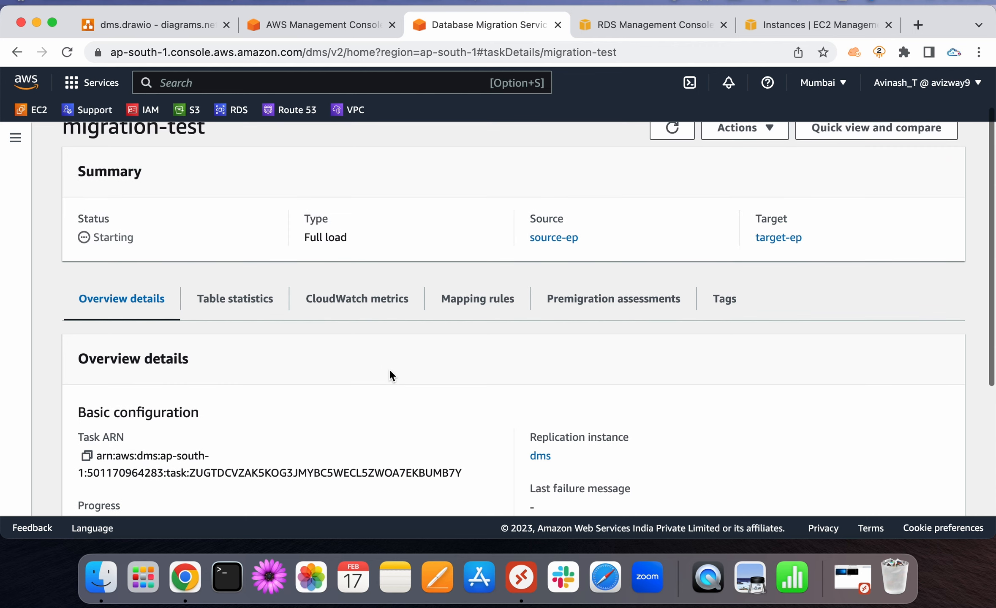
scroll(577, 202, up, 1)
click(673, 150)
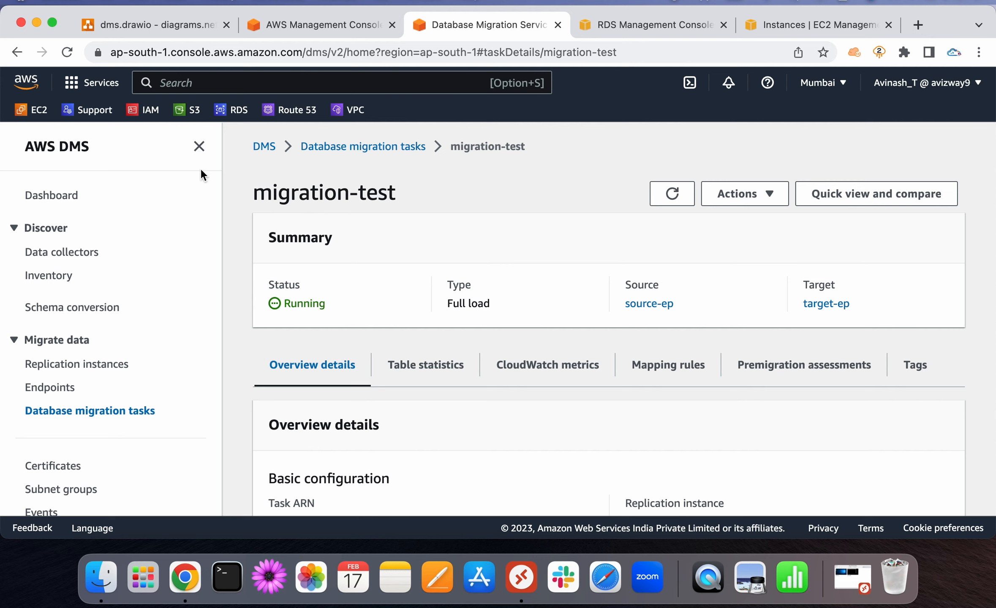
click(199, 147)
Reload the task page twice more: status still Running, full load progress at 100%
scroll(374, 373, down, 4)
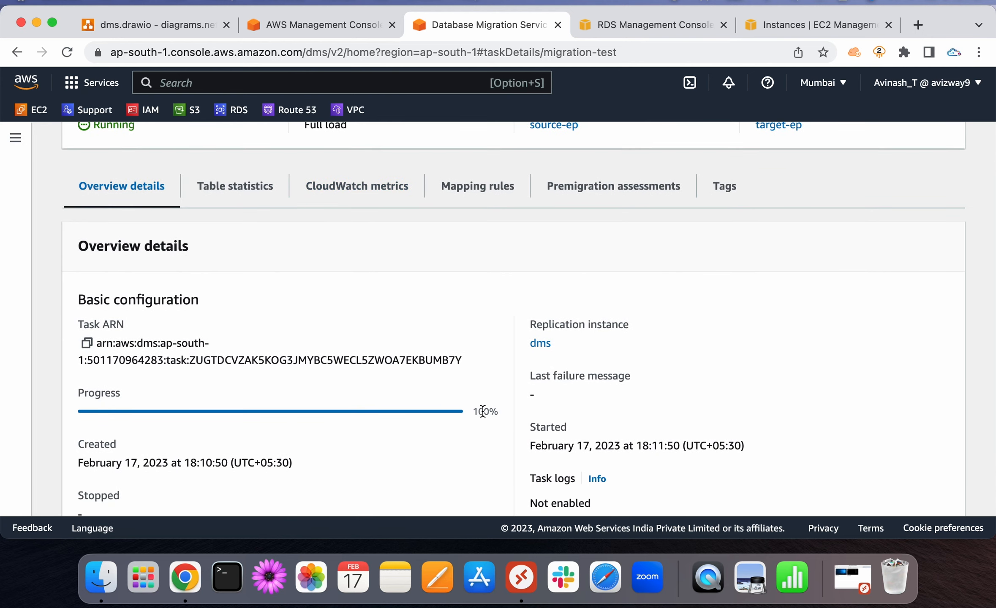
scroll(433, 443, up, 3)
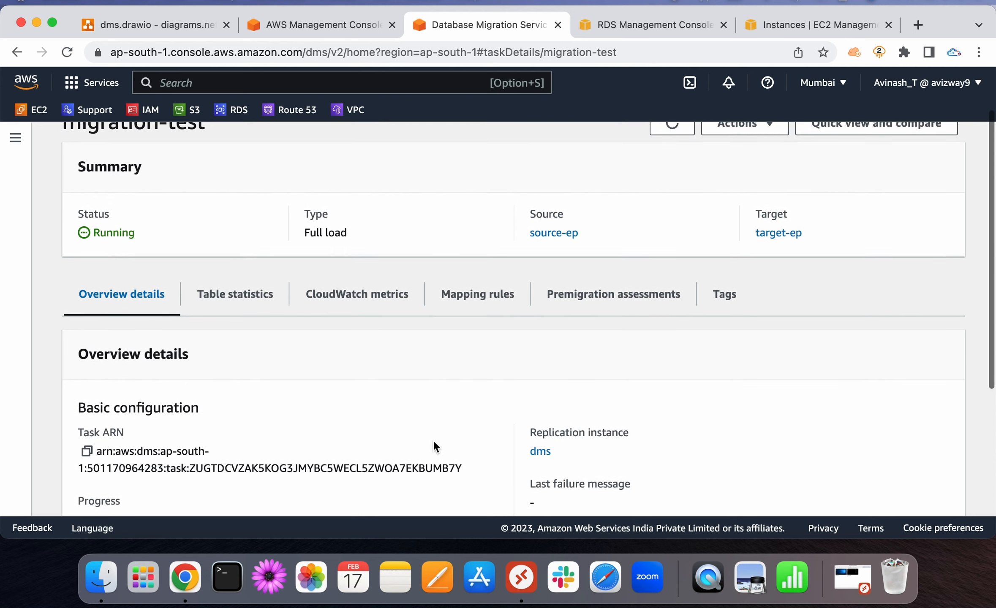
scroll(433, 440, up, 2)
click(672, 194)
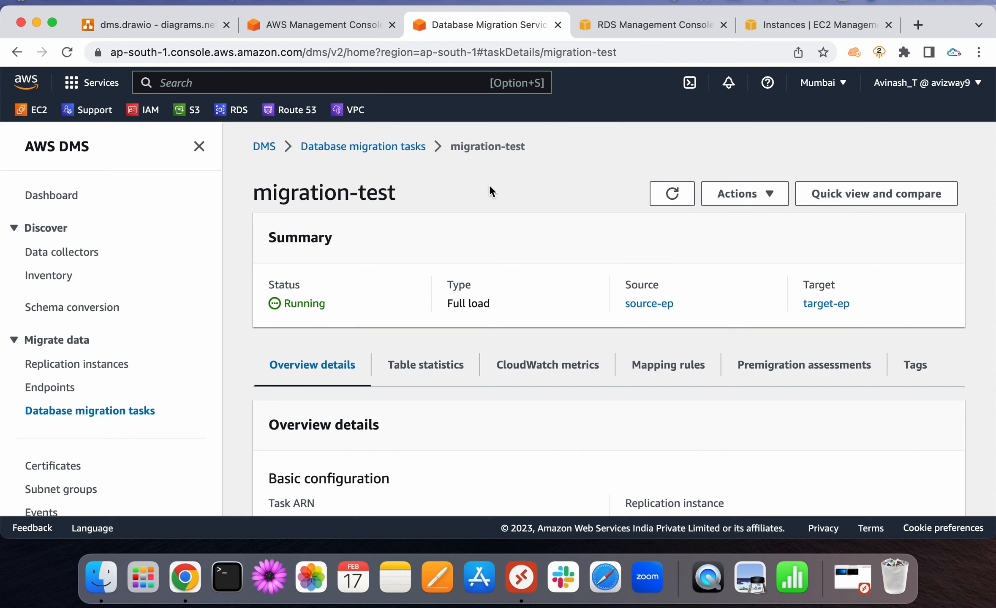
click(199, 146)
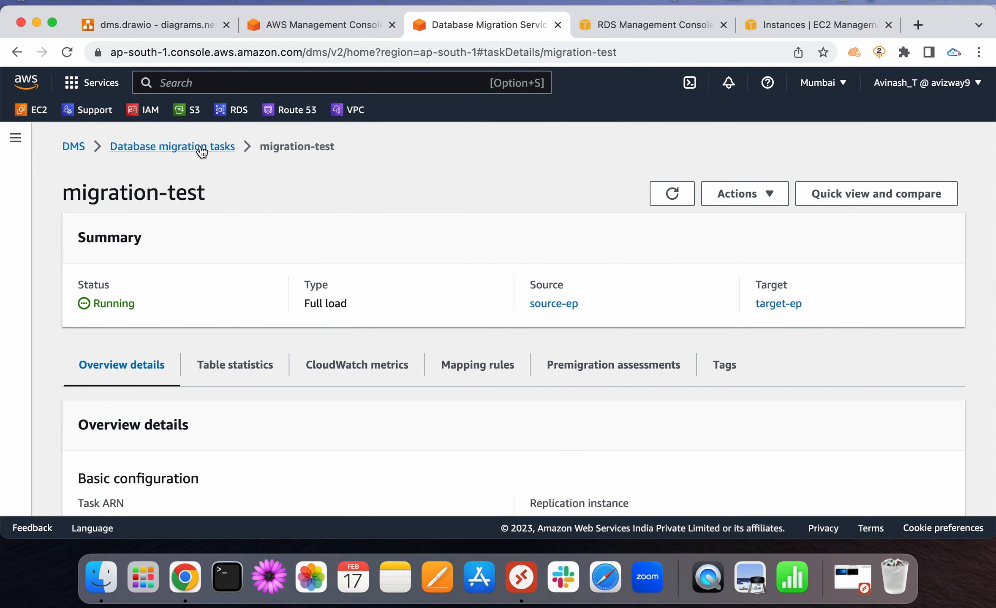
scroll(429, 238, down, 5)
scroll(451, 372, down, 4)
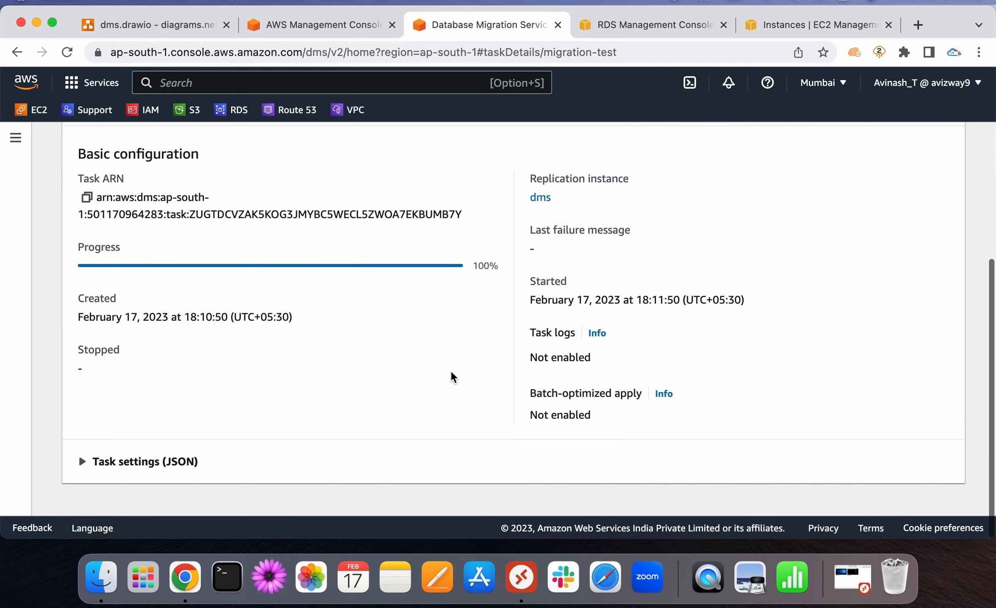
scroll(451, 374, up, 2)
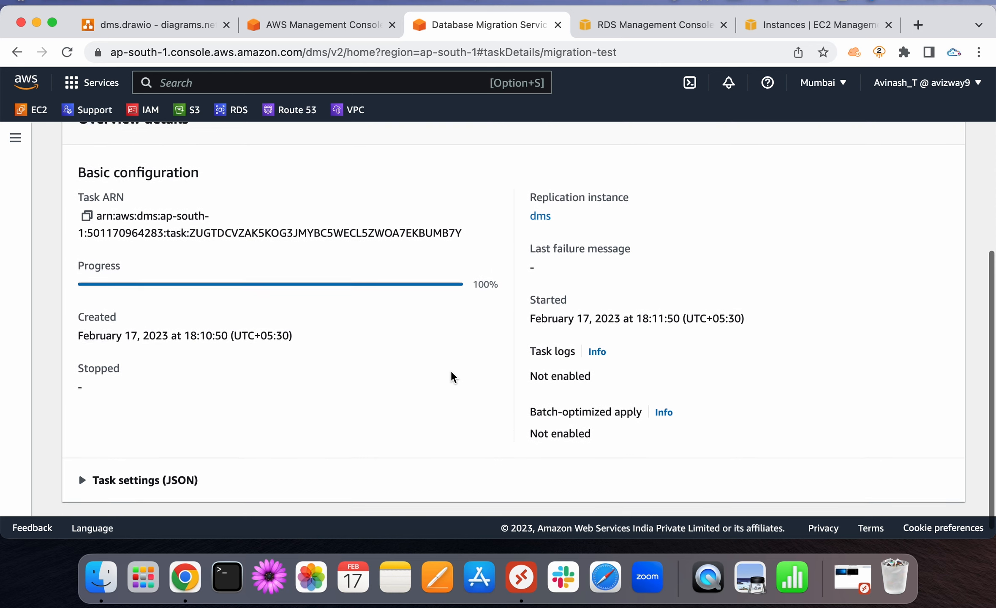
scroll(451, 374, up, 7)
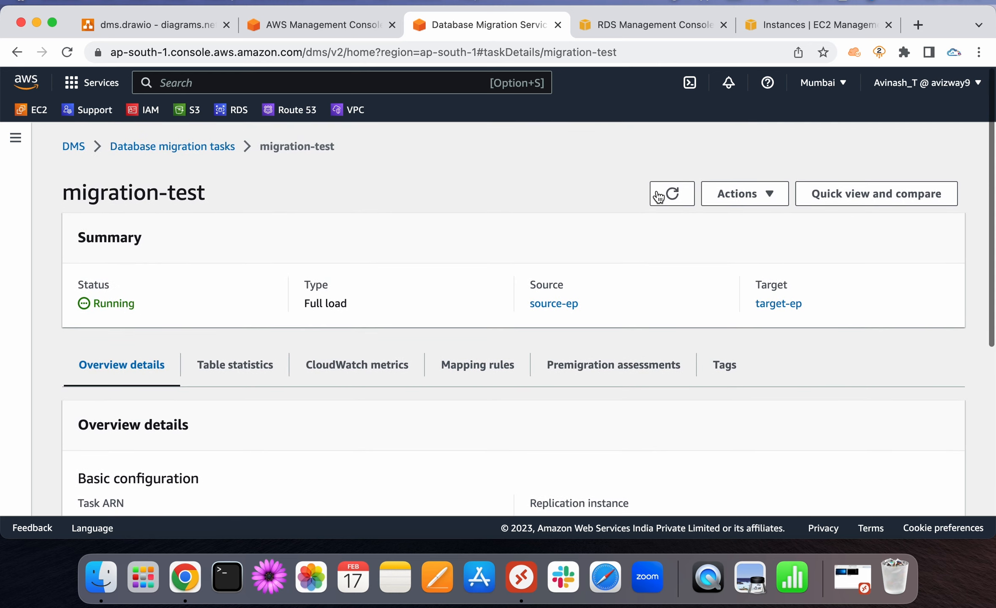
click(670, 193)
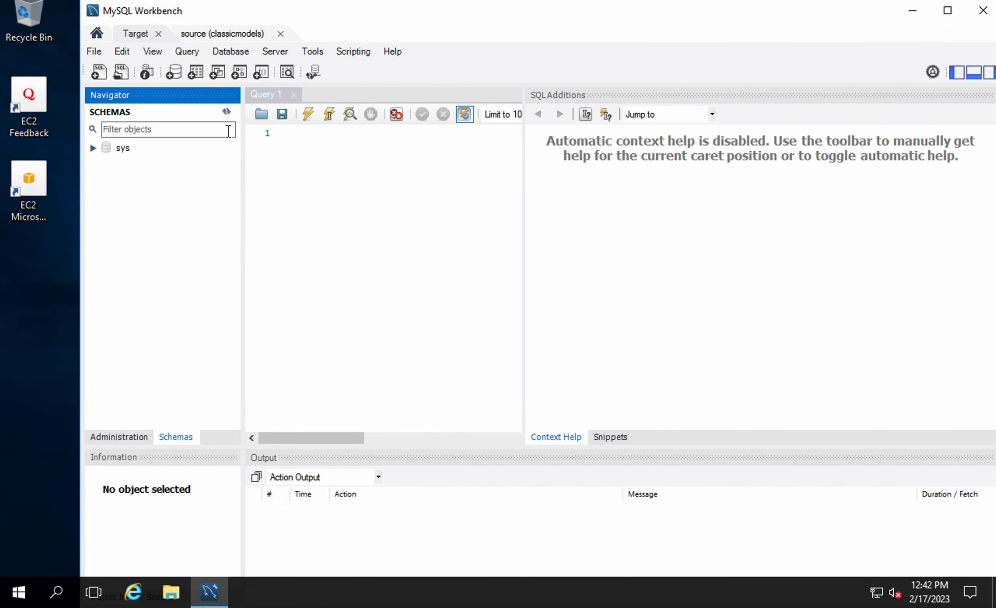
Refresh the Target connection's schemas and expand the newly listed classicmodels schema
click(136, 36)
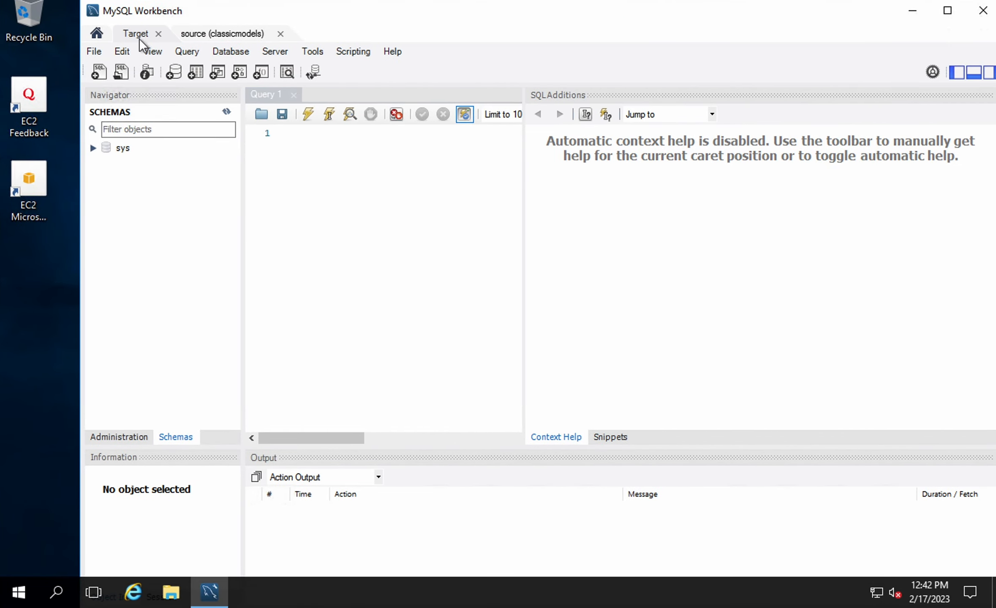
click(227, 112)
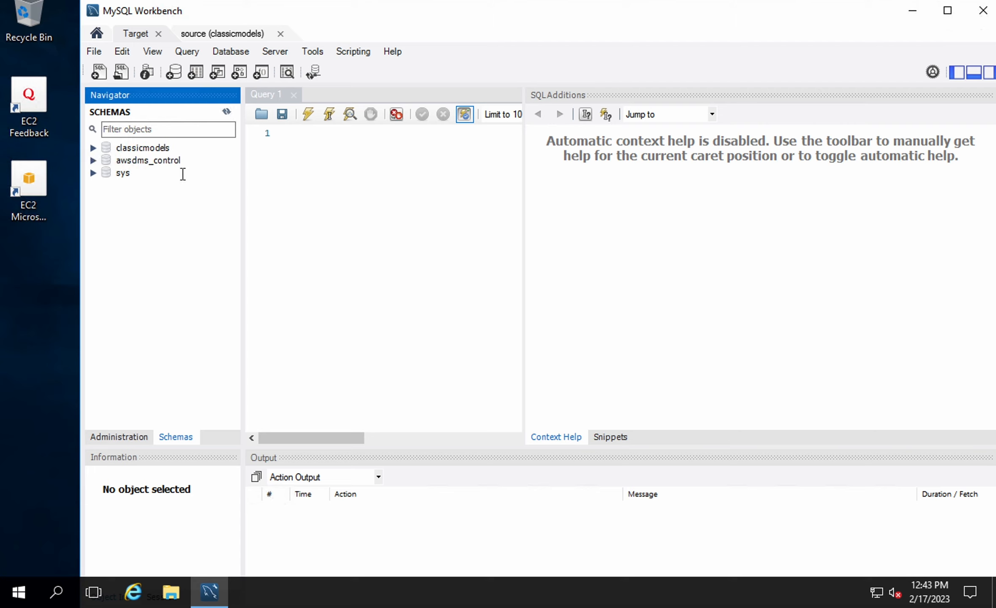
click(138, 149)
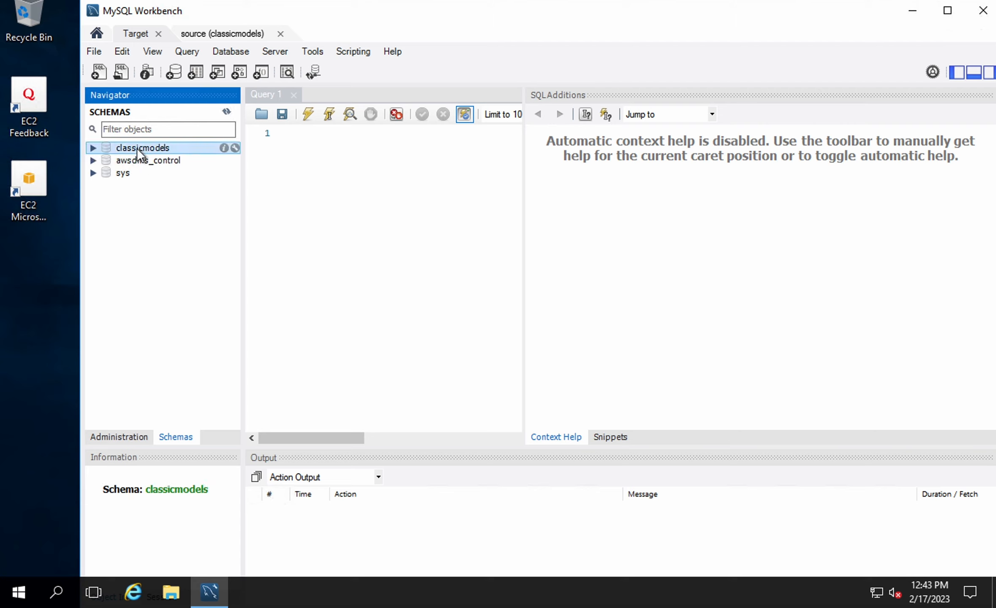
click(93, 148)
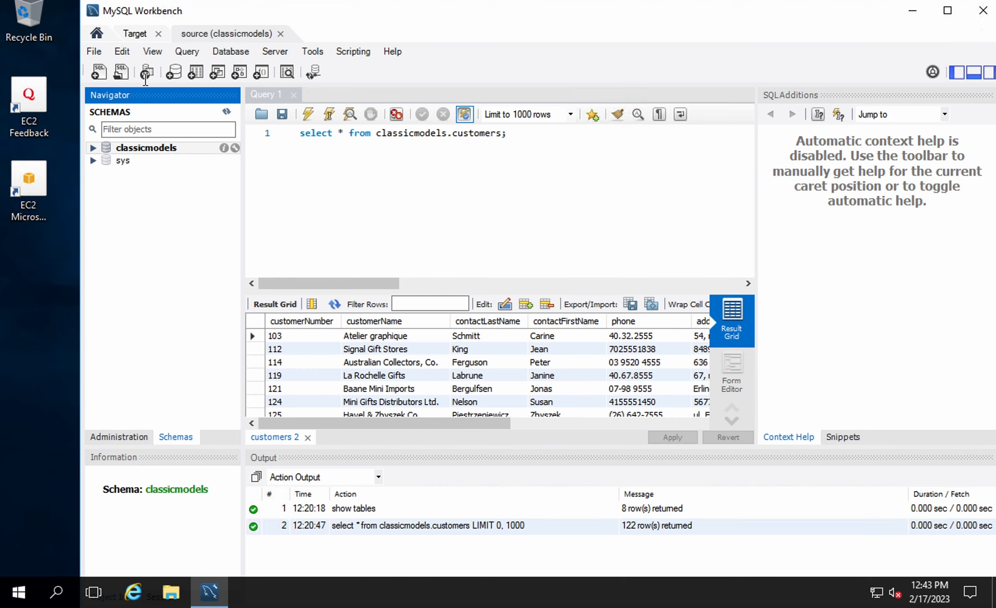
Compare against the source connection's customers results, then collapse classicmodels on Target
click(132, 33)
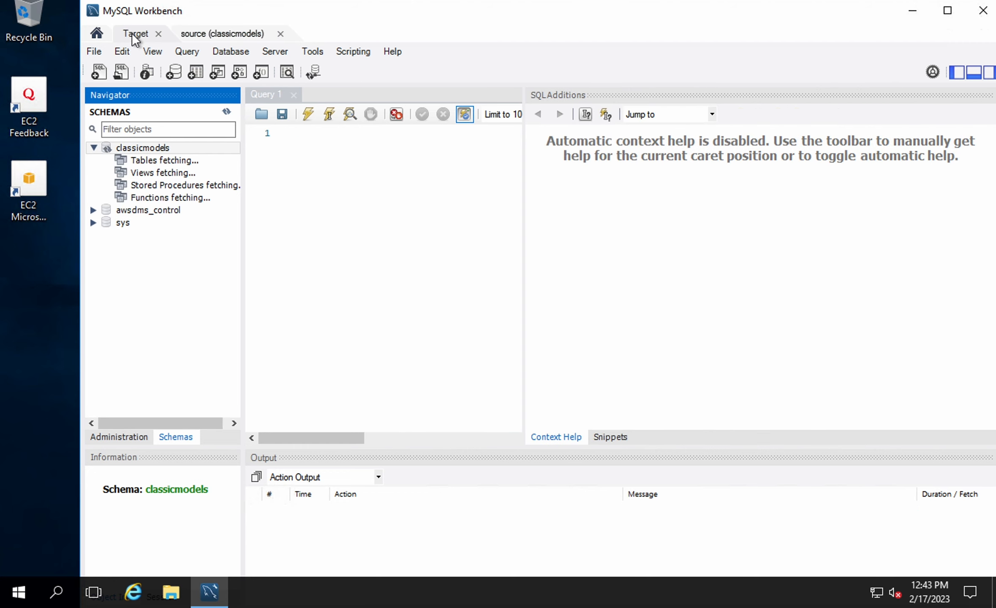
click(216, 37)
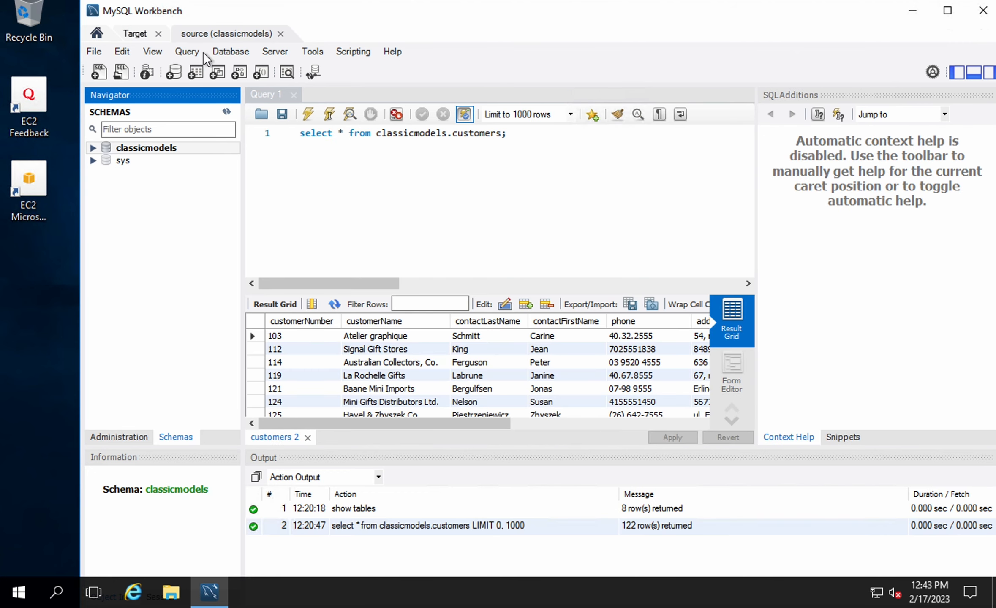
click(136, 33)
click(93, 147)
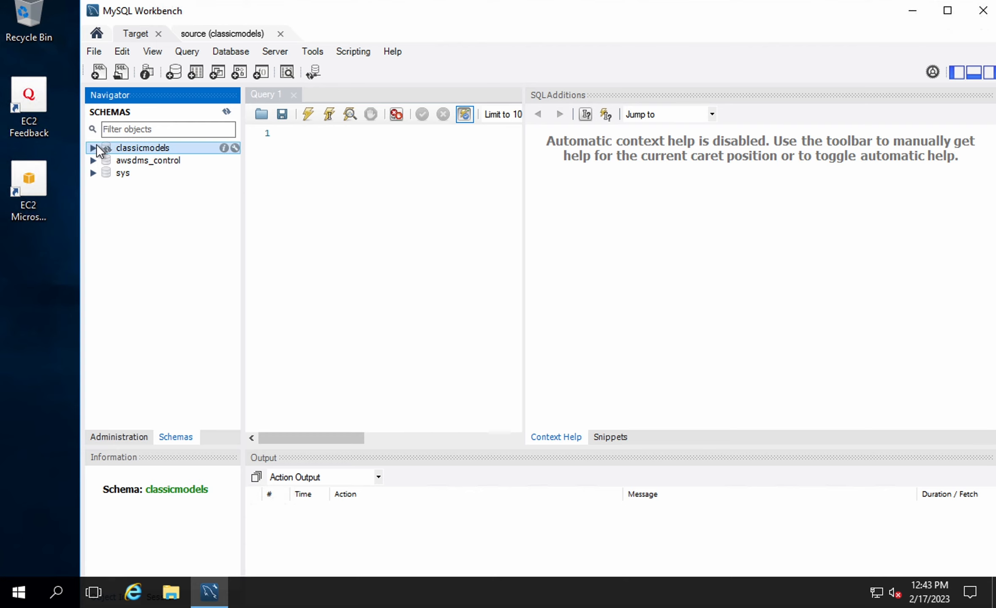
click(226, 112)
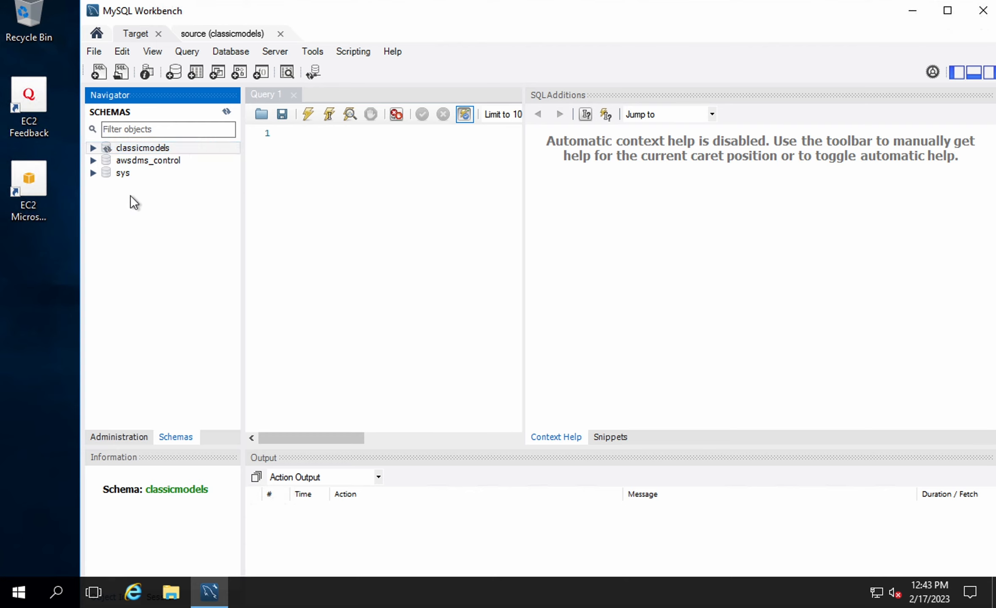
Expand and inspect the awsdms_control schema, then go back to the DMS task page
click(92, 160)
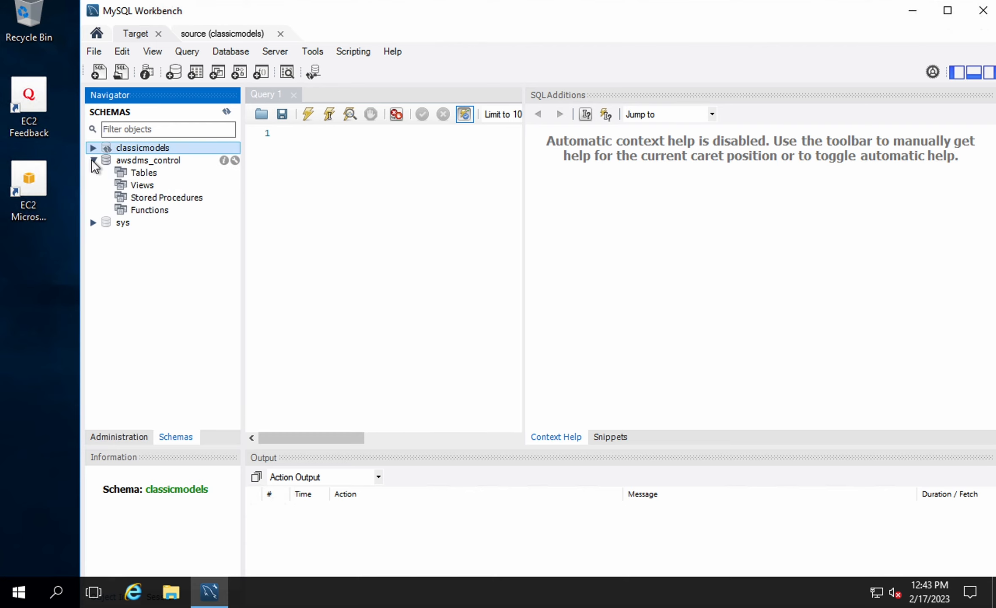
click(141, 161)
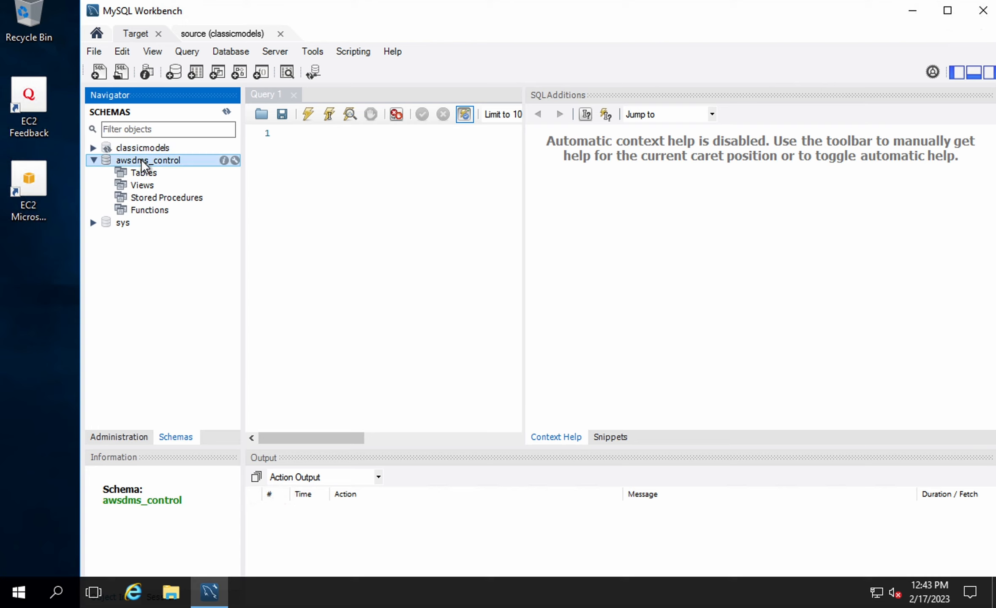
click(94, 160)
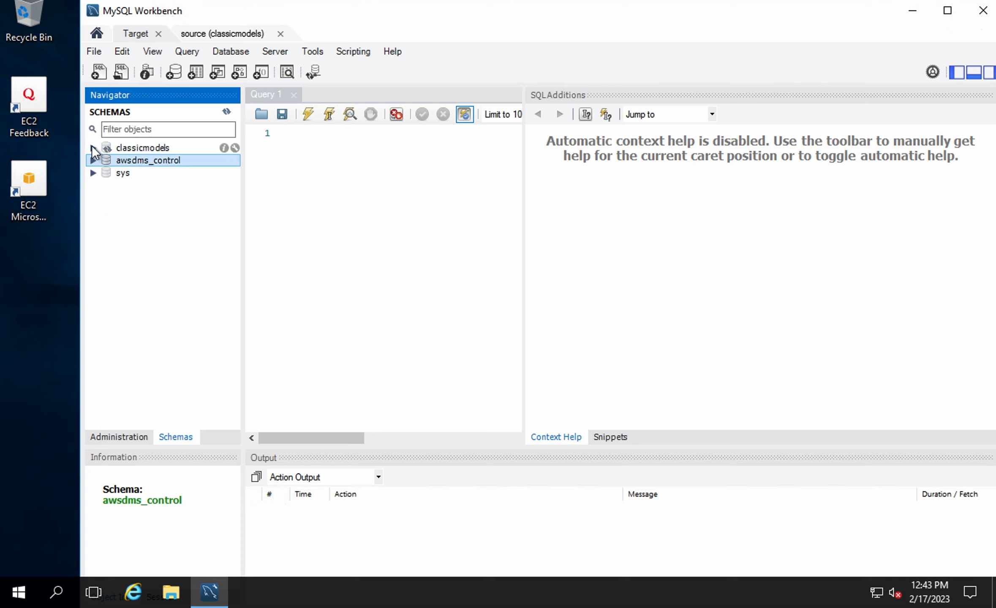
click(92, 148)
click(161, 307)
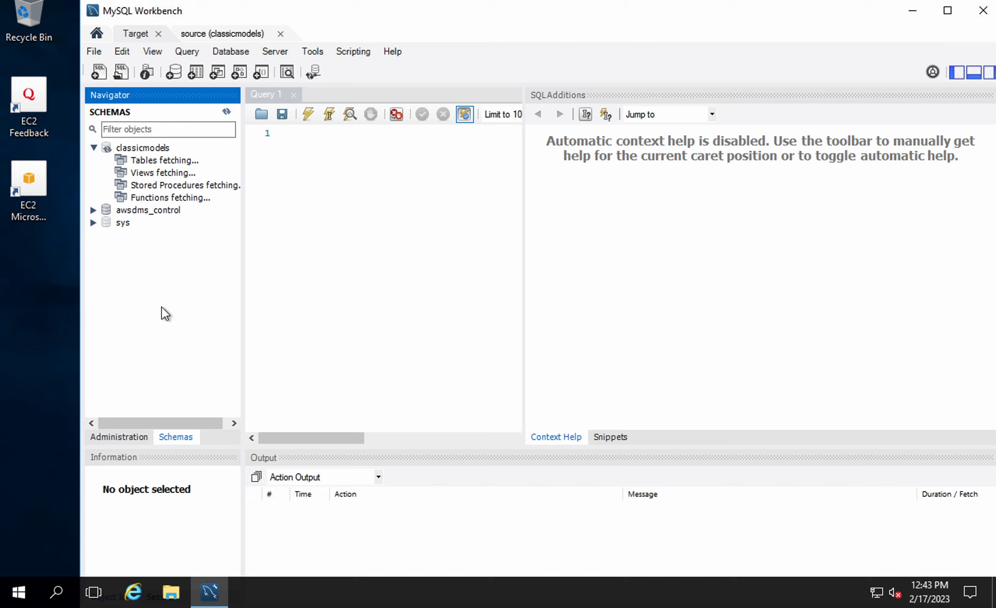
click(144, 213)
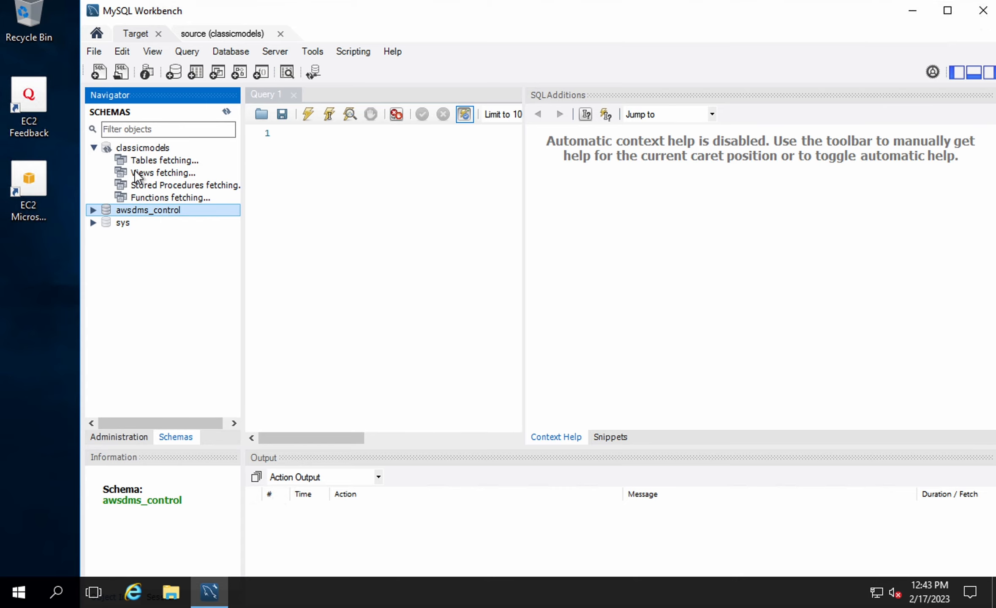
key(ctrl+Left)
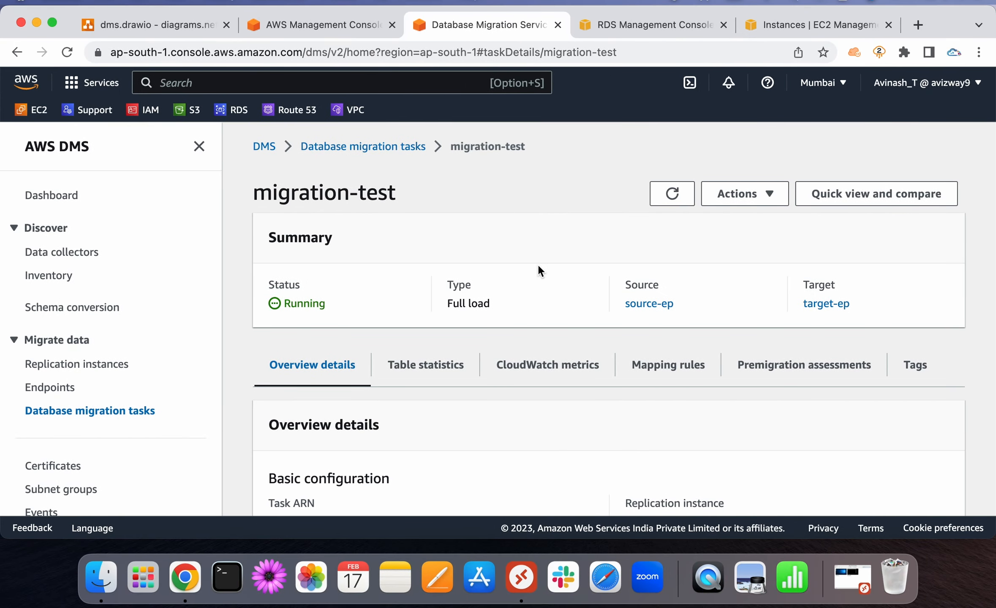
Reload migration-test and confirm its status now reads Load complete
click(663, 201)
click(199, 146)
drag(167, 303, 94, 303)
click(334, 199)
scroll(334, 199, down, 3)
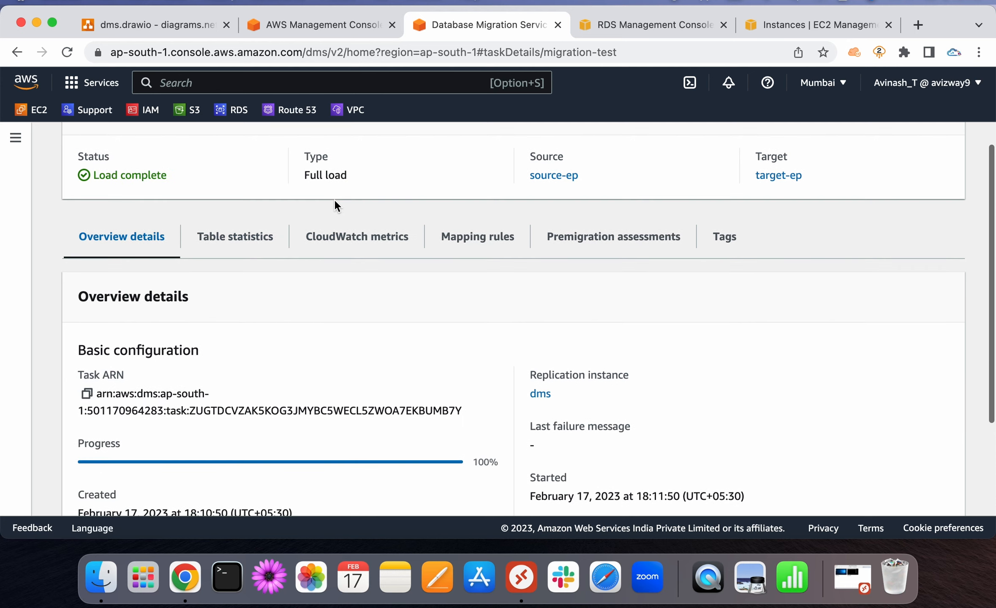
Check Table statistics show all eight tables loaded, then go back to Workbench
click(236, 243)
scroll(318, 374, down, 3)
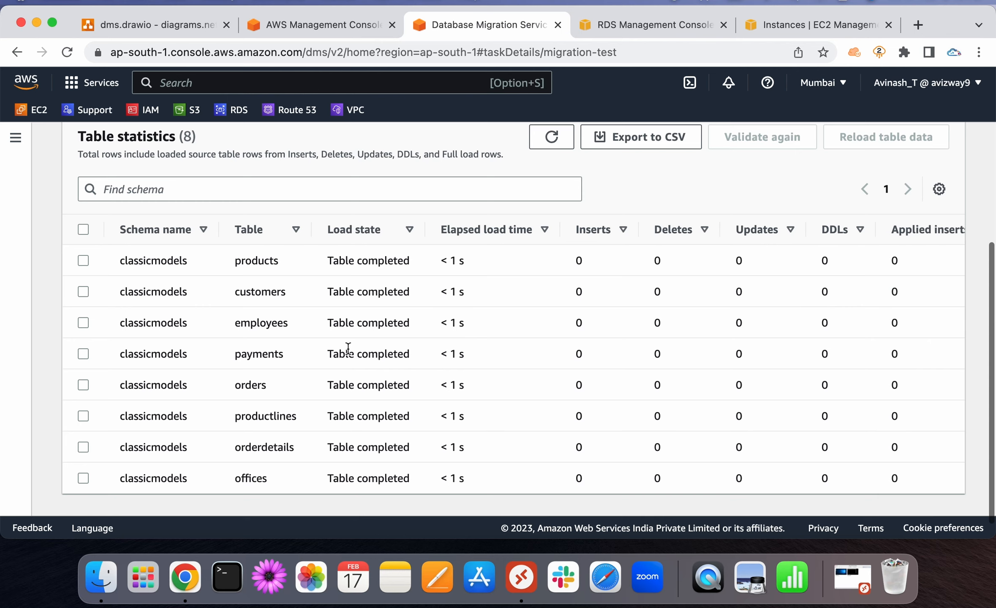
scroll(370, 418, right, 10)
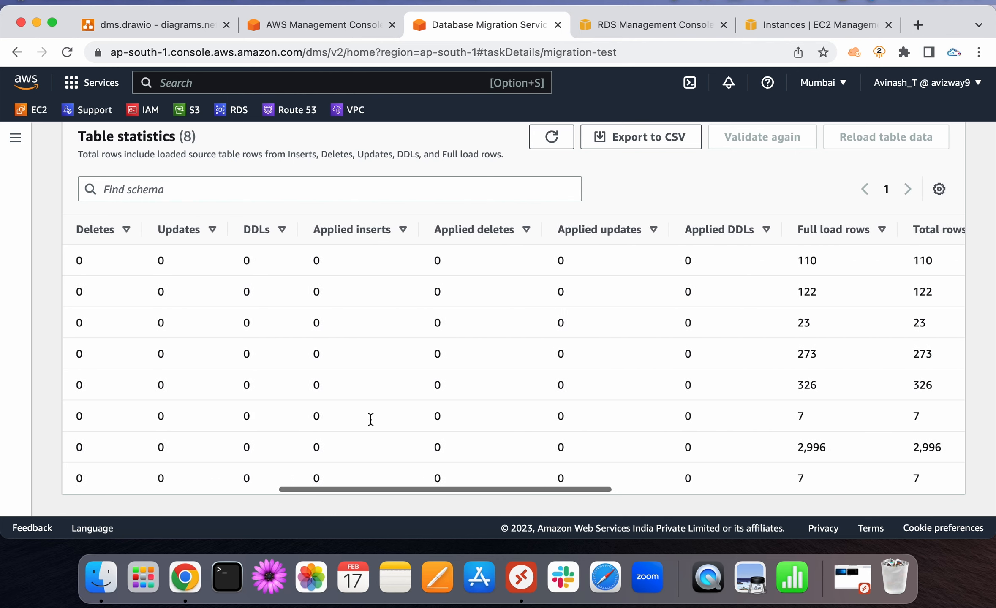
scroll(370, 418, left, 10)
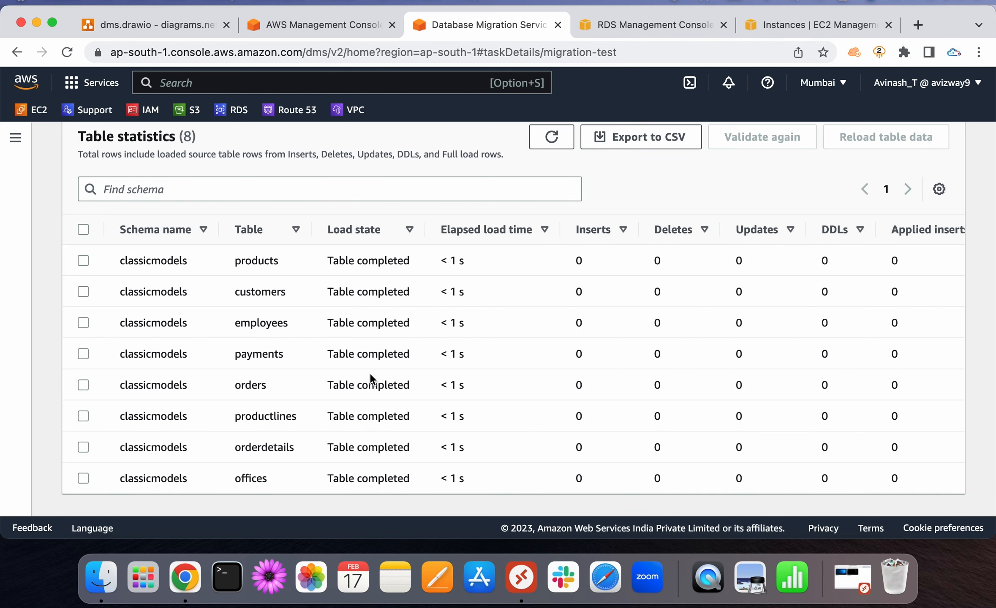
scroll(371, 373, up, 6)
key(ctrl+Right)
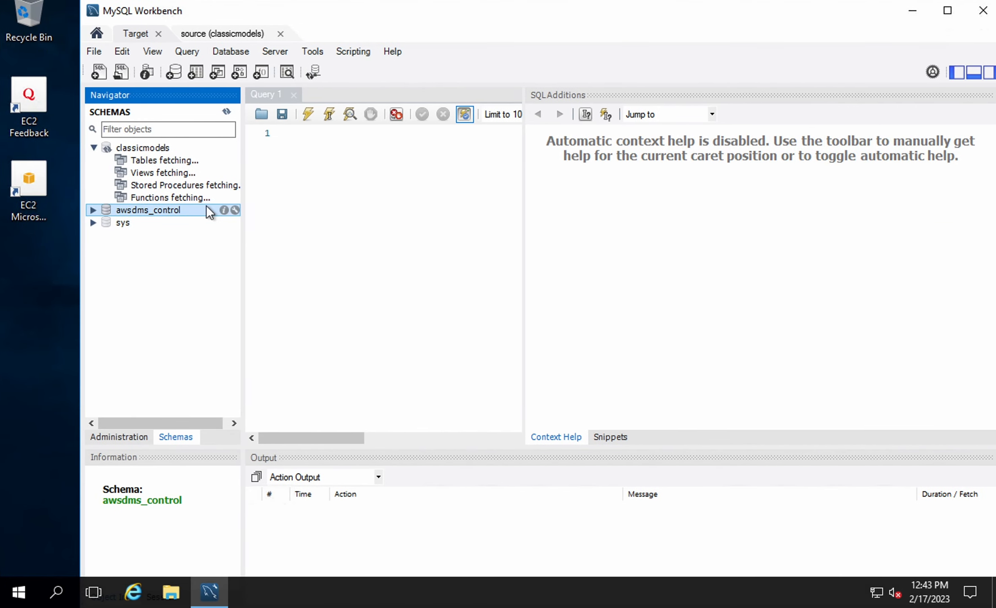
Refresh Target schemas and run 'show tables', which fails with Error Code 1046
click(226, 112)
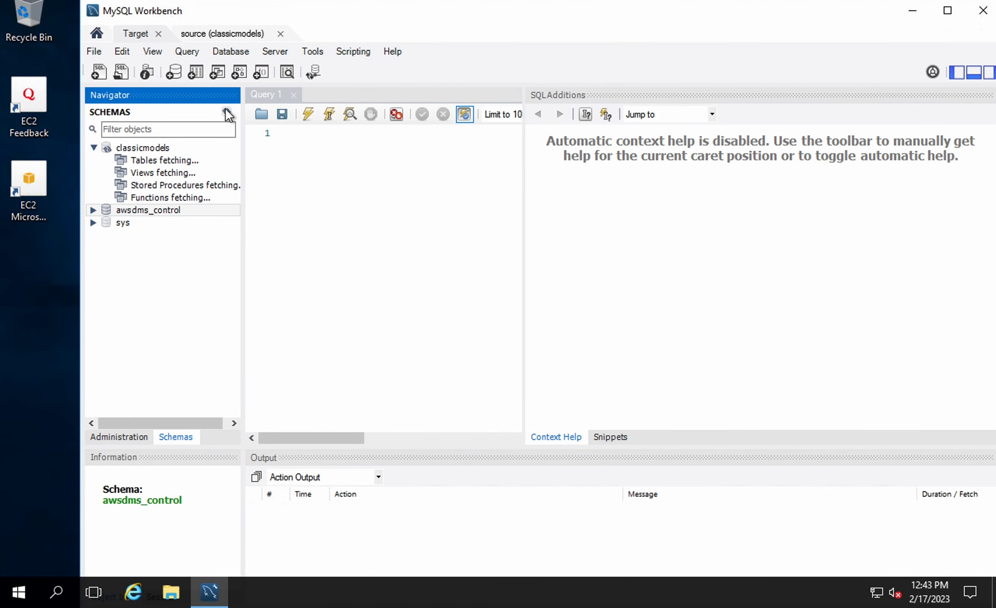
click(319, 158)
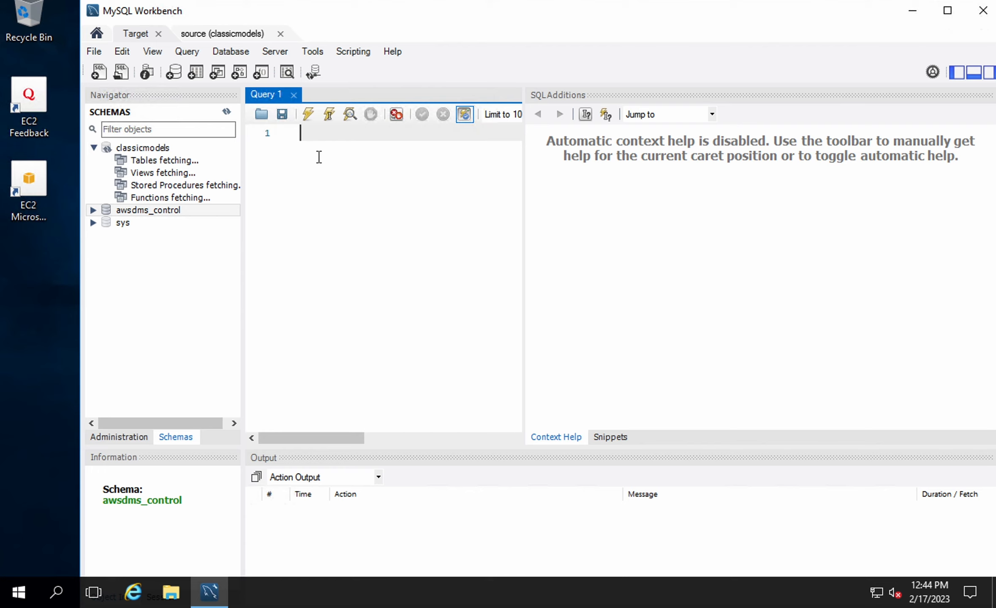
text(show tables)
click(308, 115)
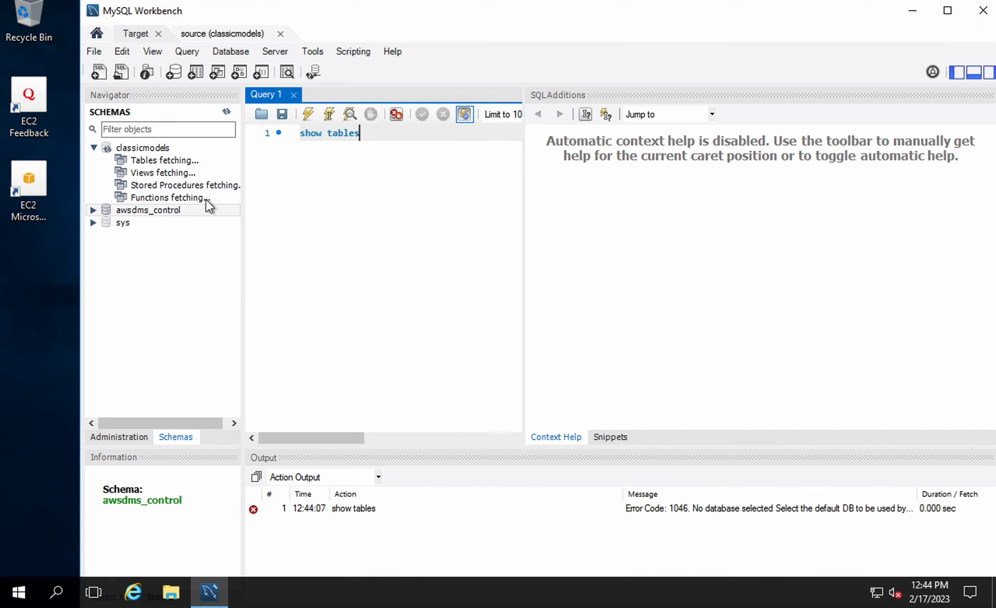
Set classicmodels as the default schema and refresh the schema list
right_click(136, 150)
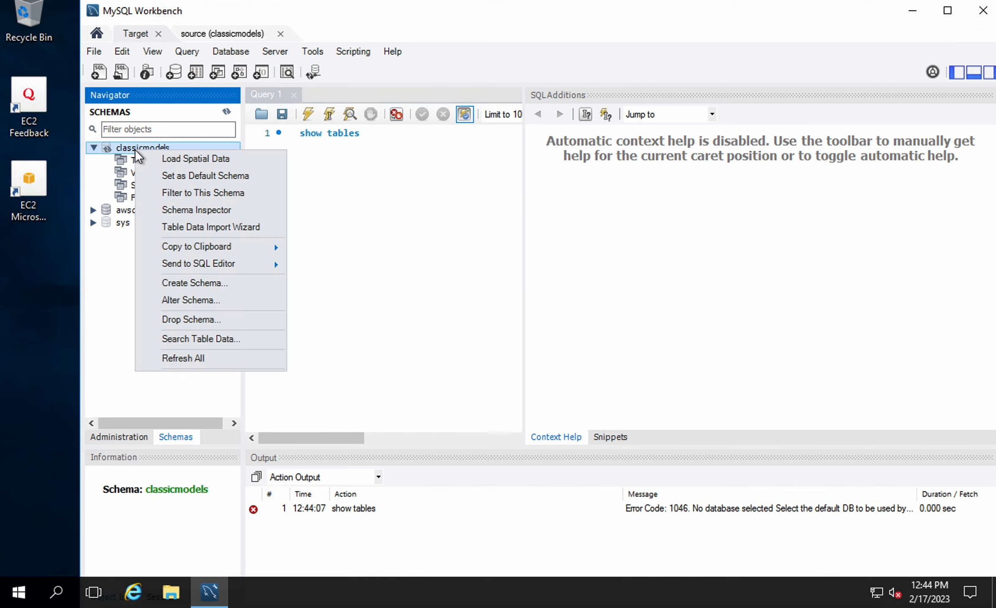
click(173, 178)
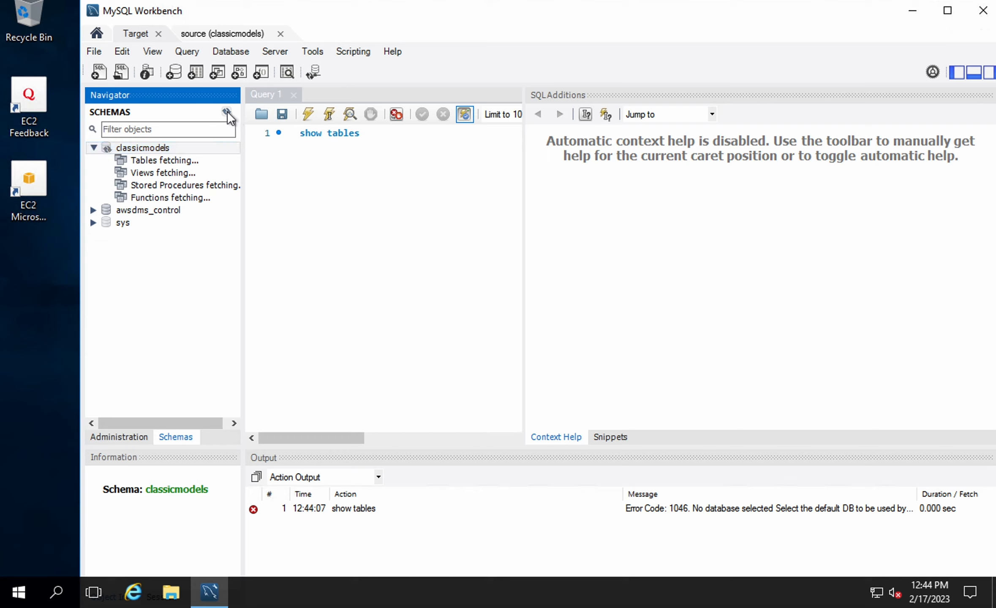
click(93, 148)
click(155, 254)
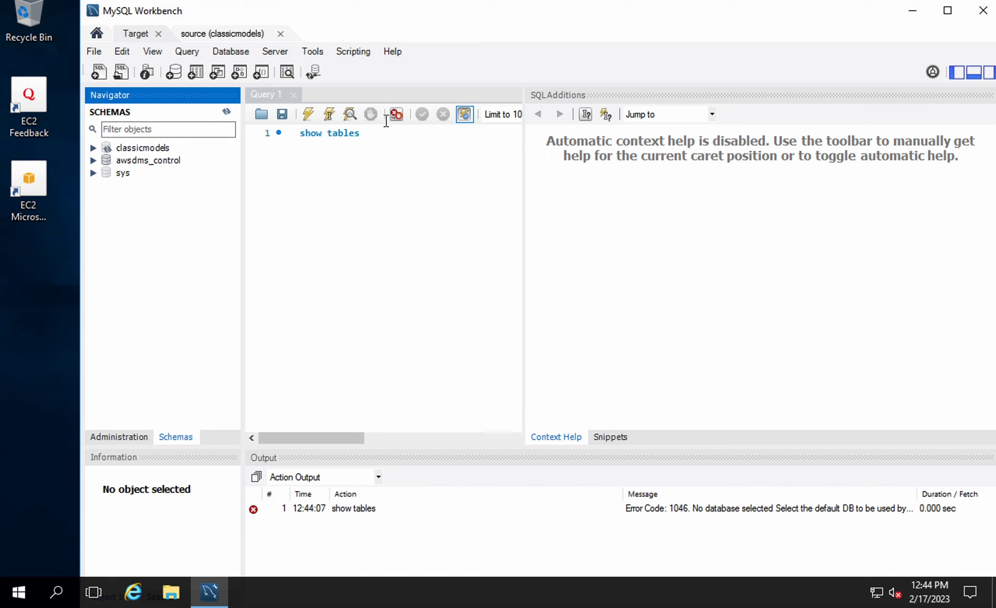
List the eight tables with 'show tables', then run 'select * from customers' returning 122 rows
click(307, 113)
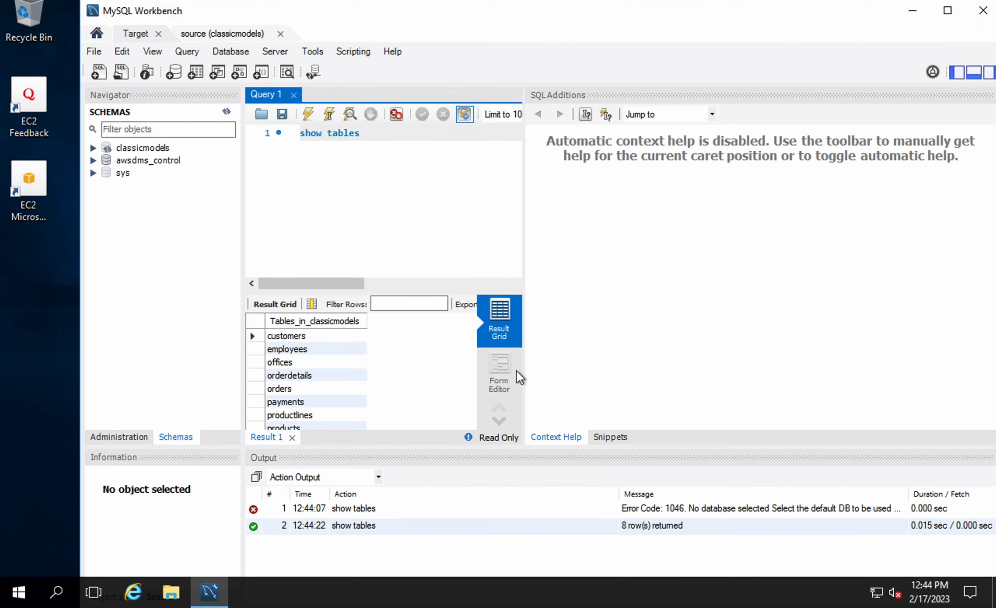
scroll(314, 363, down, 1)
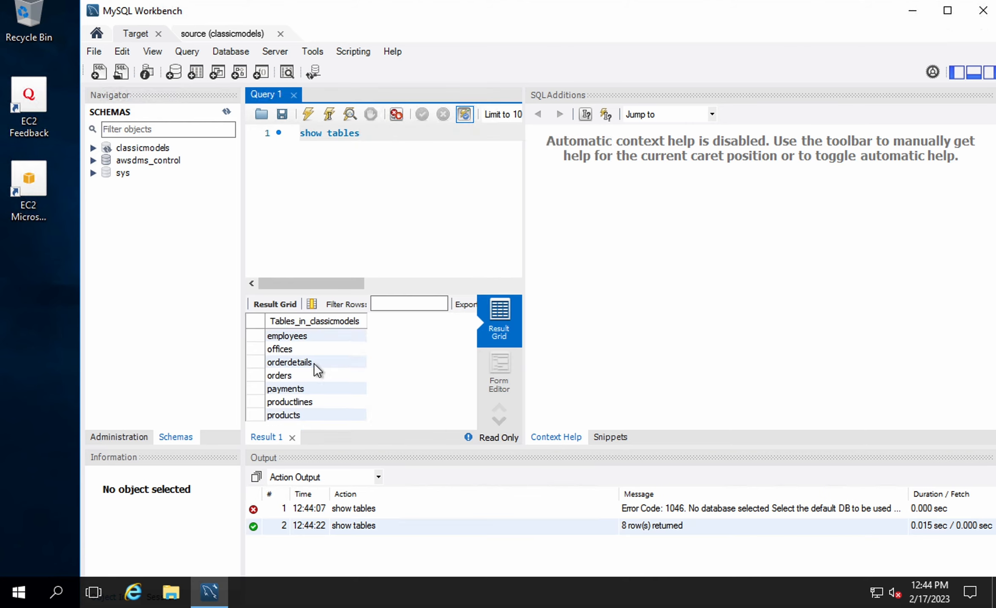
scroll(309, 337, up, 1)
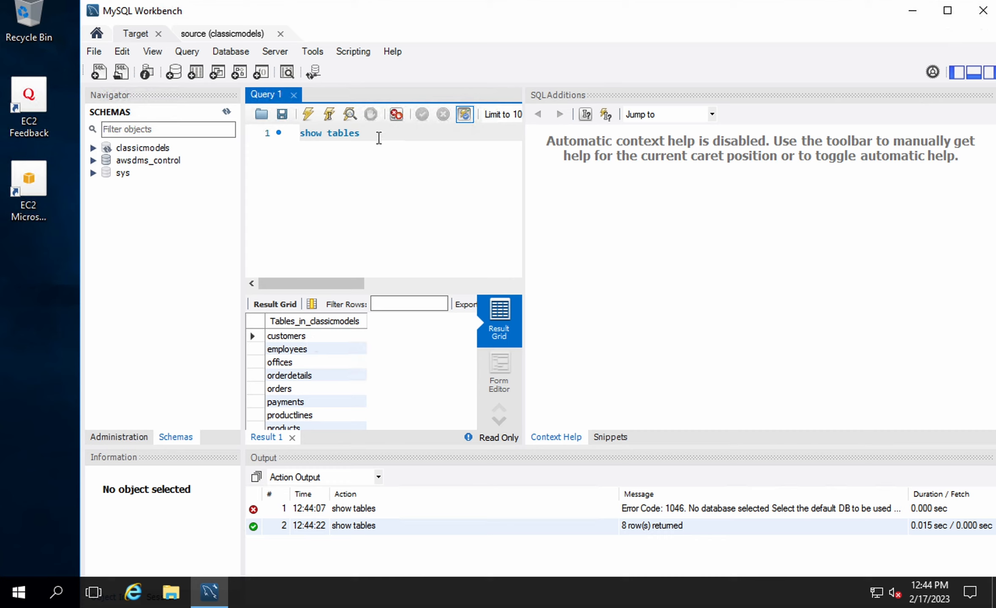
key(BackSpace)
key(BackSpace)
key(BackSpace)
key(BackSpace)
key(BackSpace)
key(BackSpace)
key(BackSpace)
key(BackSpace)
key(BackSpace)
key(BackSpace)
key(BackSpace)
text(select * from custome)
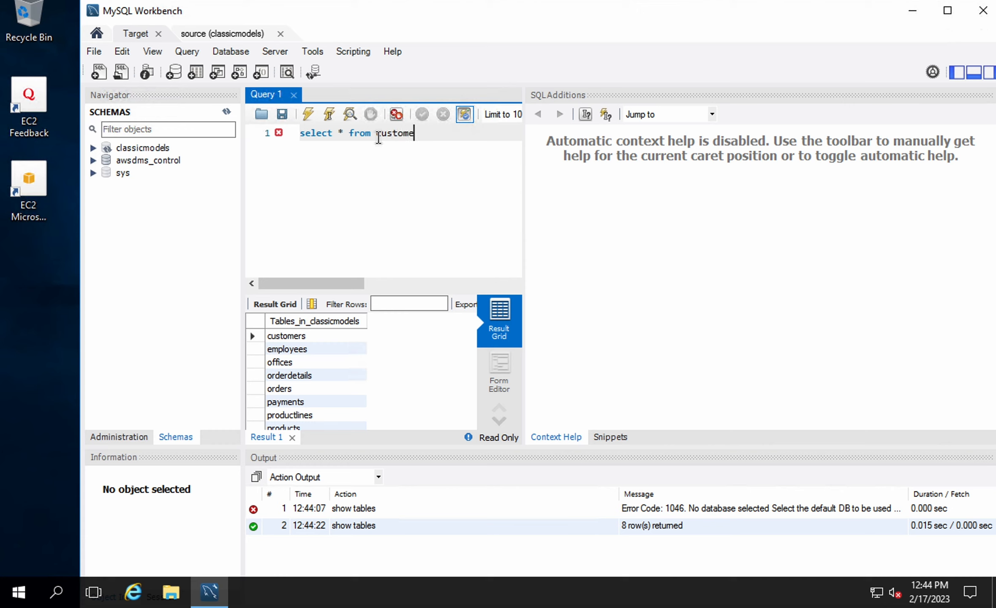
text(rs)
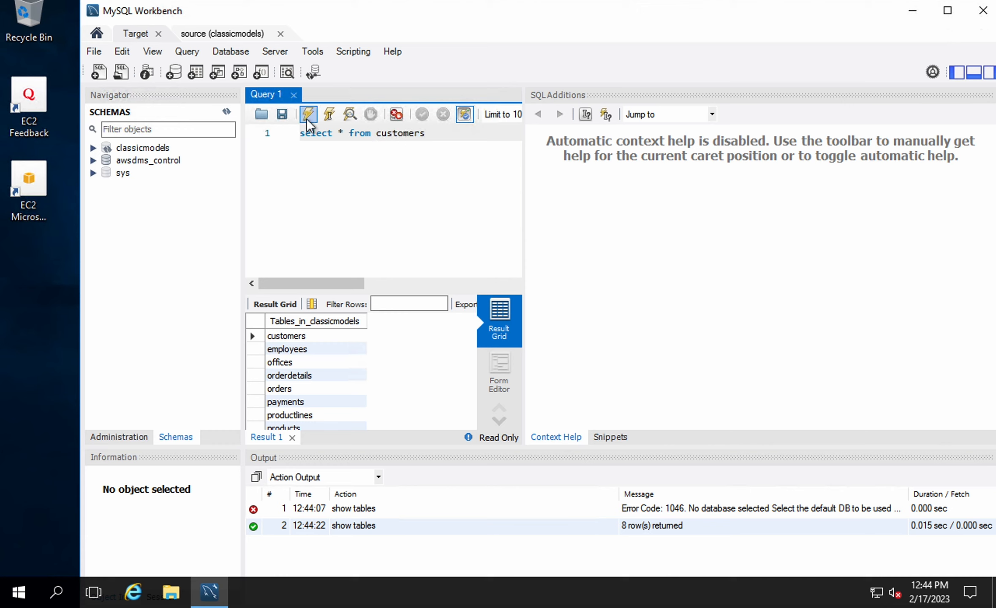
click(307, 119)
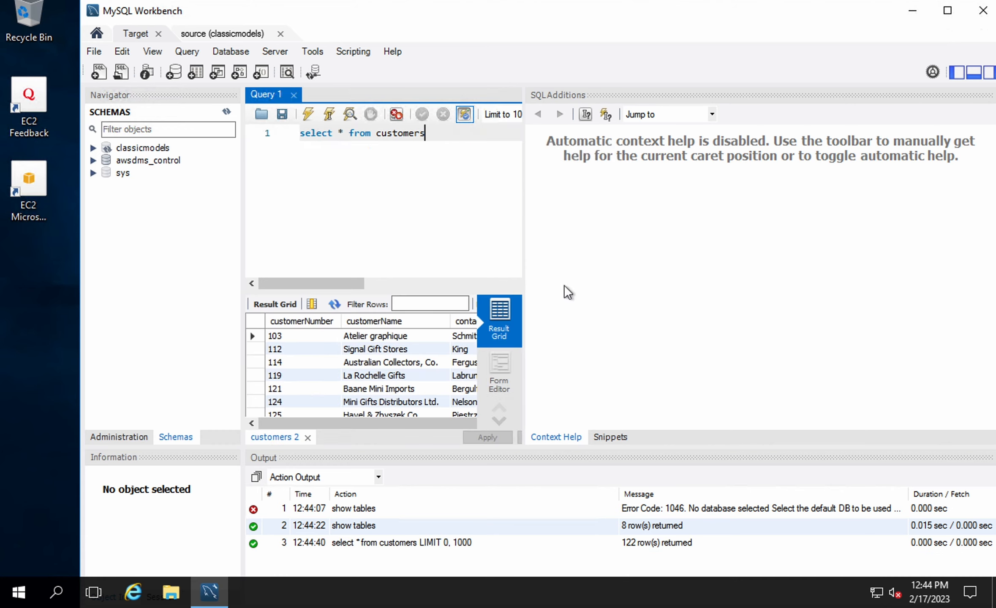
drag(524, 259, 836, 269)
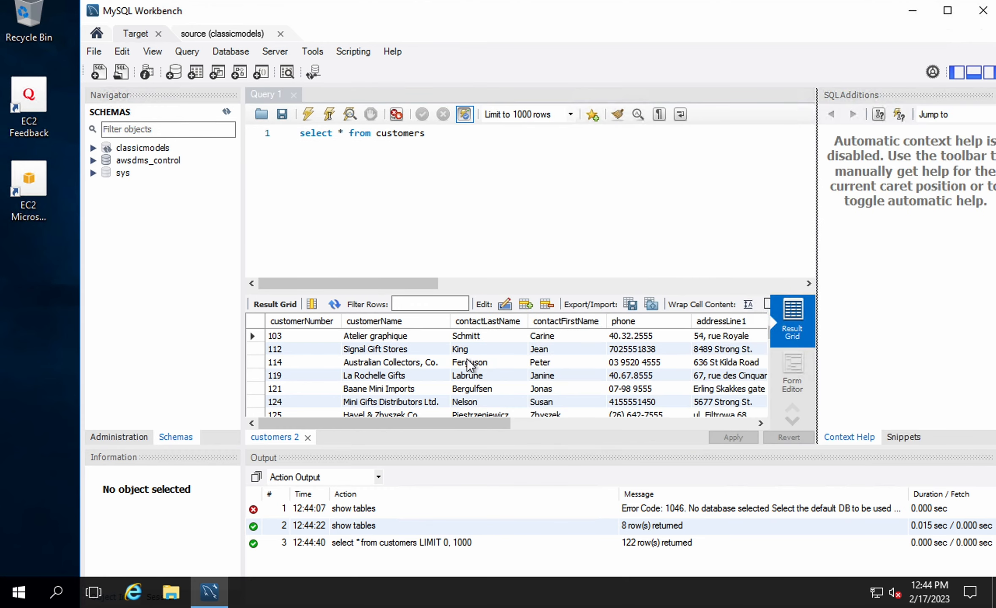
scroll(418, 362, down, 9)
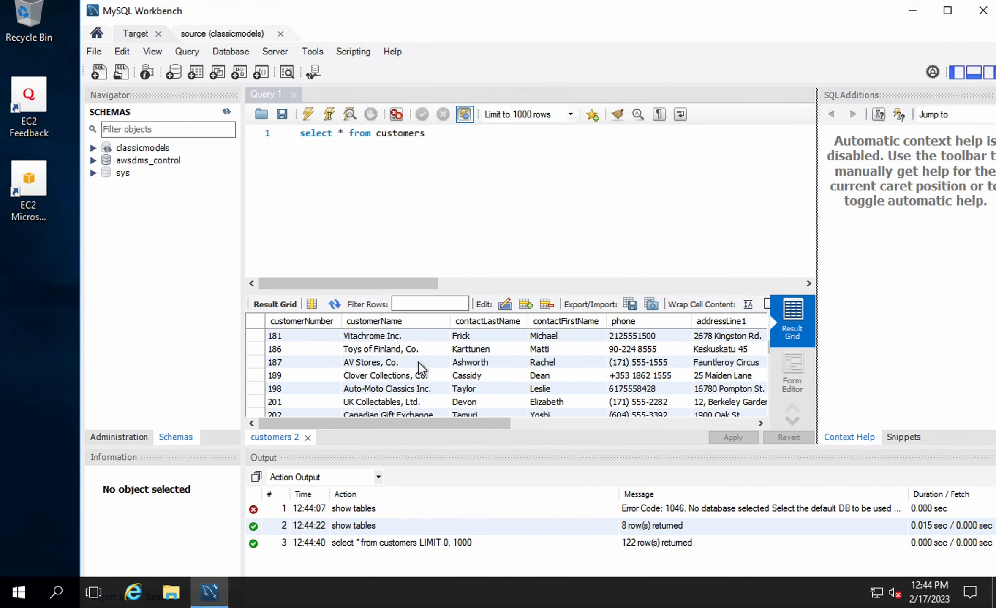
scroll(418, 362, down, 20)
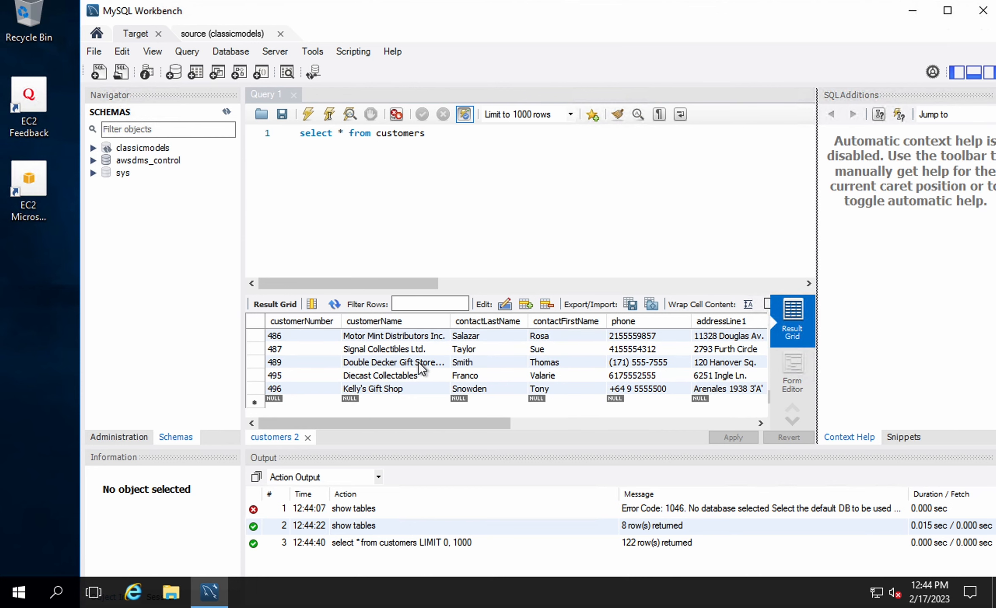
Compare with the other connection's query results, then go back to the DMS task page
click(227, 111)
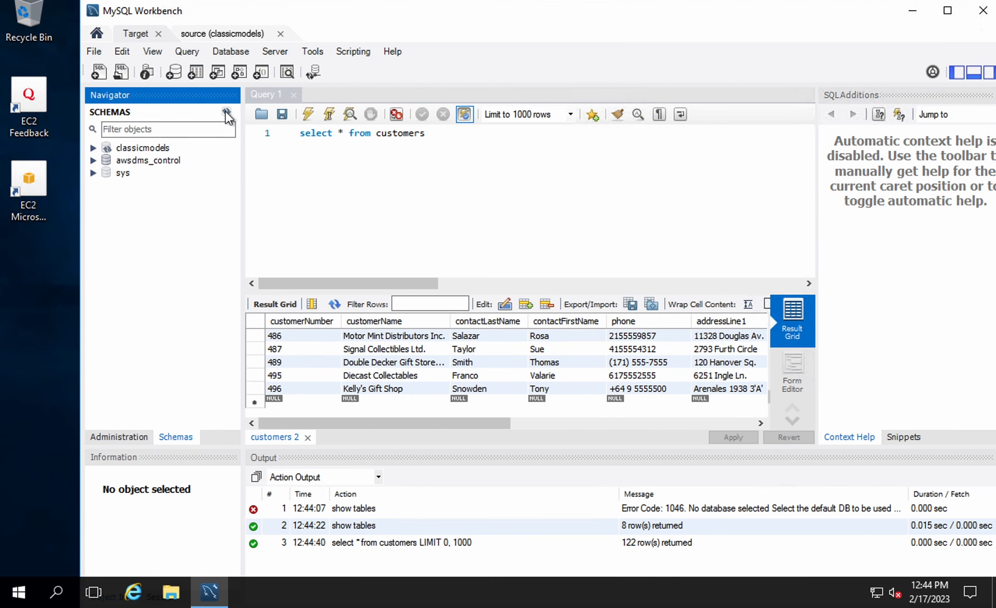
click(215, 33)
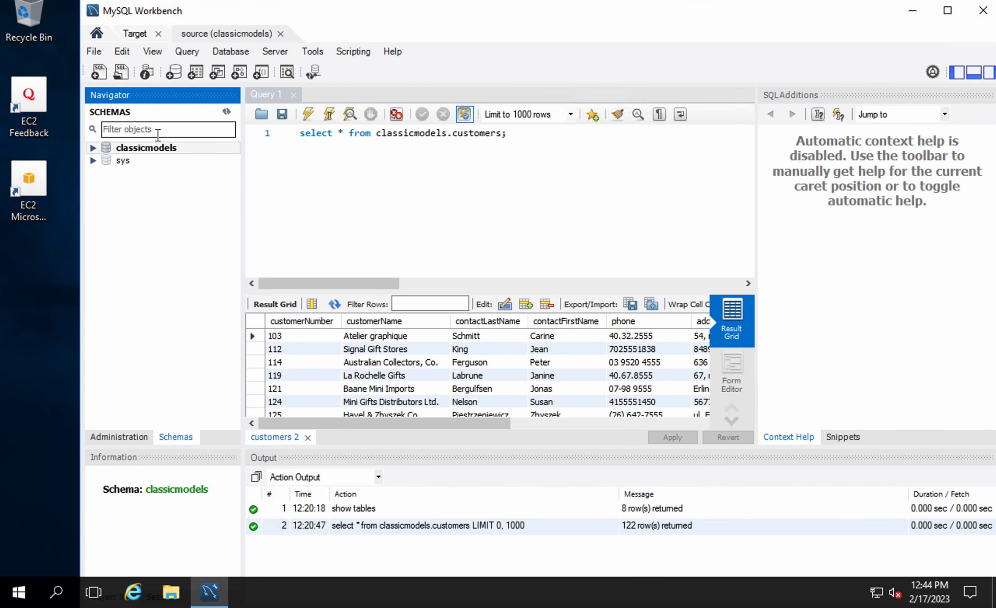
click(136, 34)
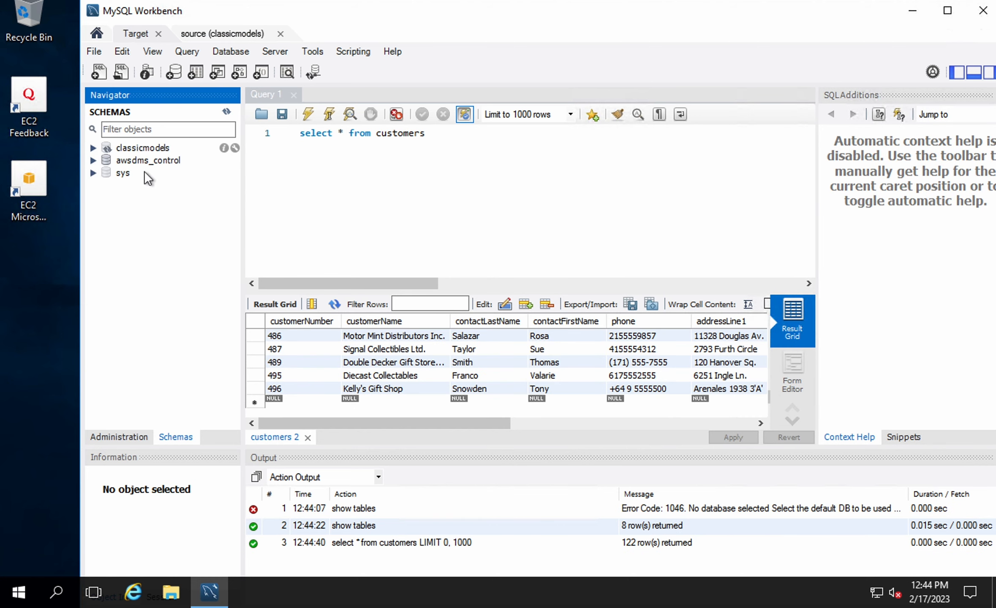
click(142, 148)
click(159, 235)
key(ctrl+Left)
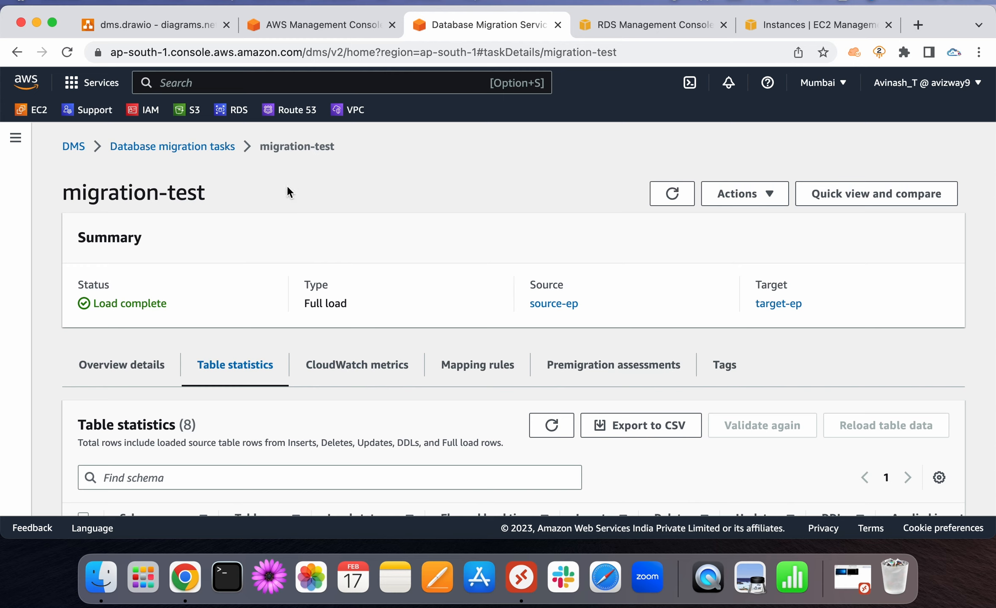
Bring up Restart/Resume for migration-test and cancel it without restarting
click(738, 198)
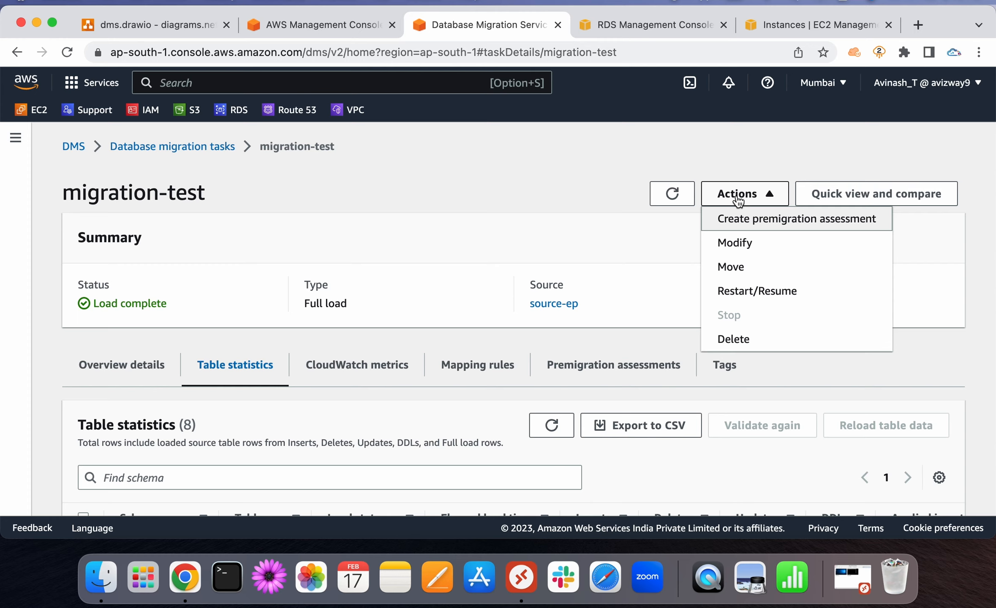
click(747, 293)
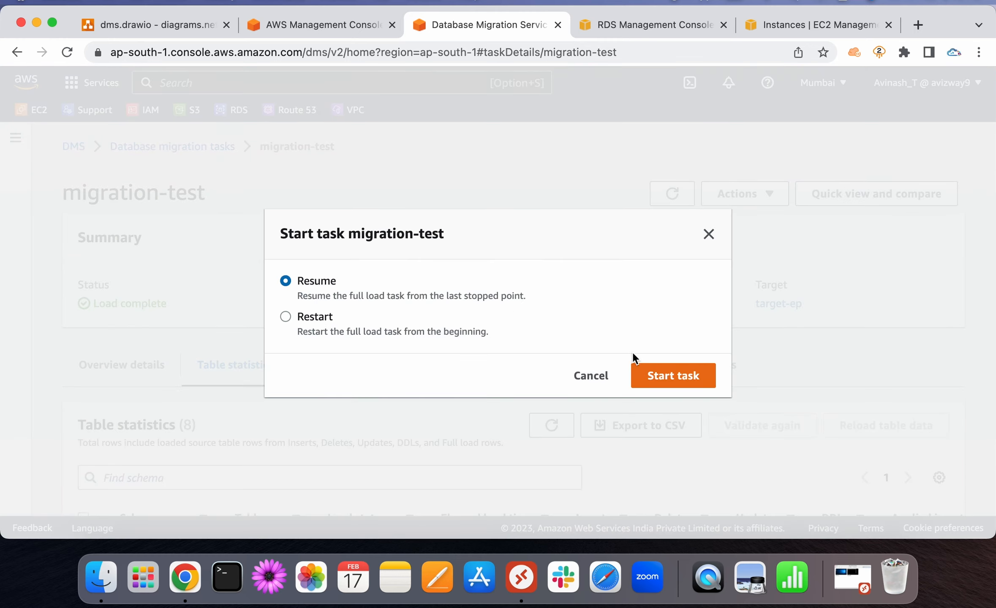
click(579, 380)
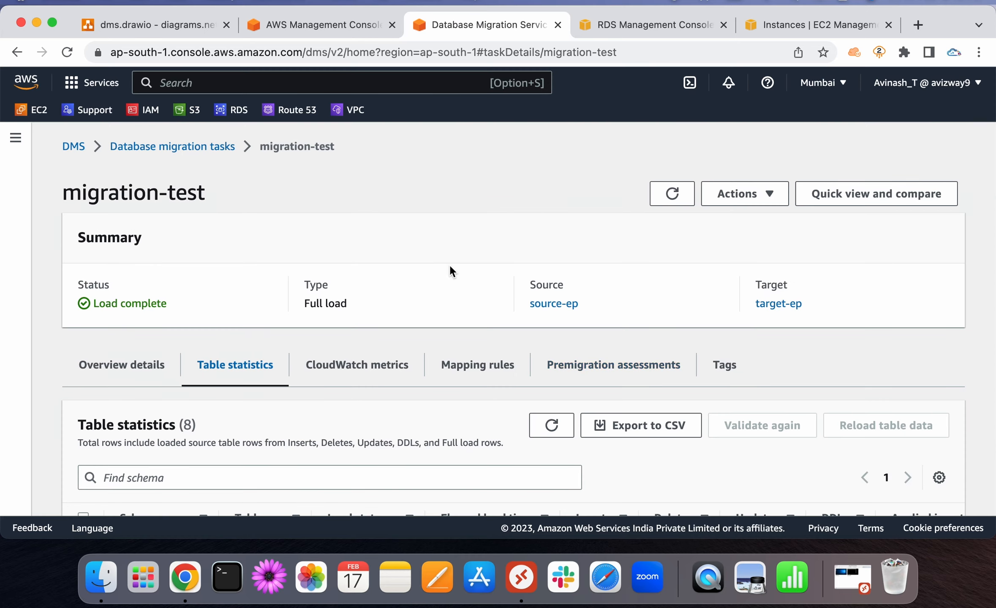
Return to the task list showing migration-test Load complete at 100%, then view RDS databases
click(166, 146)
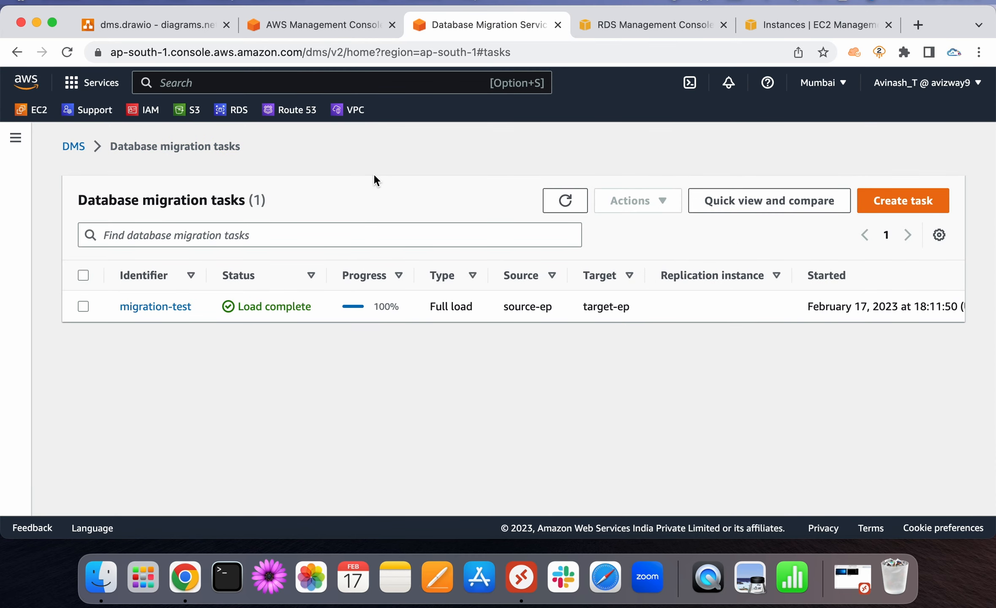
triple_click(182, 200)
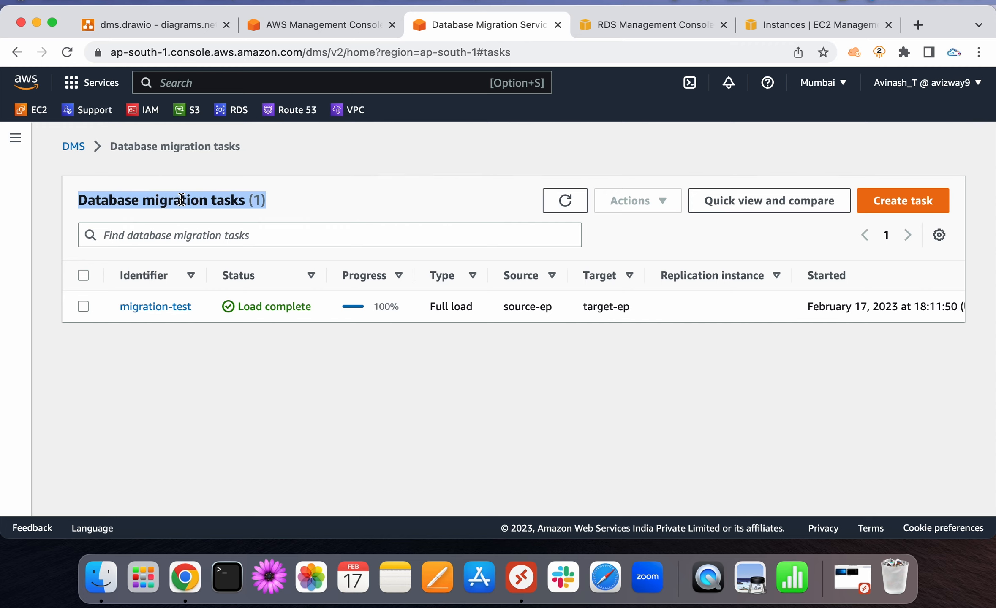
click(383, 157)
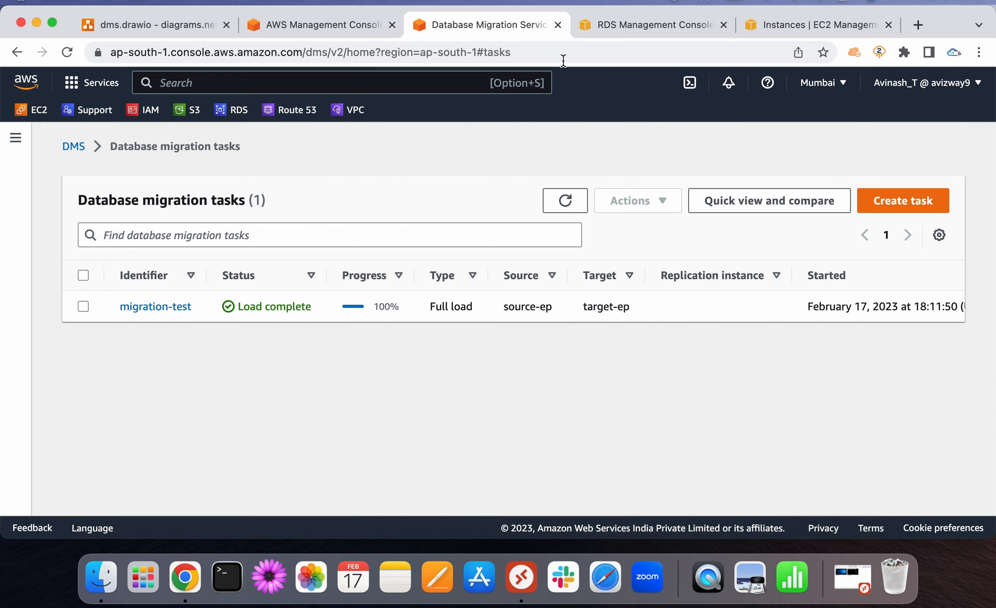
click(640, 37)
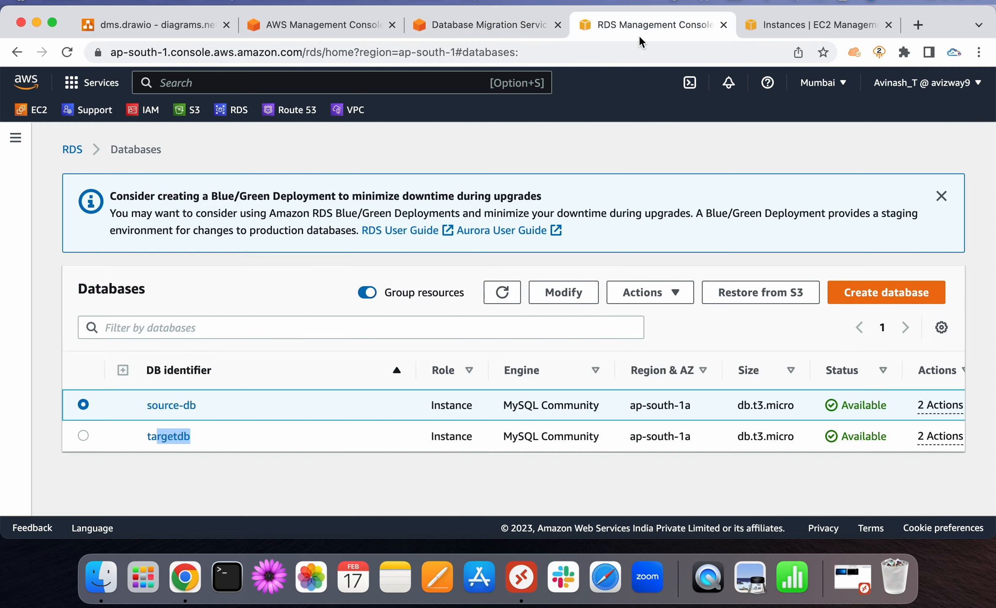
click(293, 478)
key(super+shift+5)
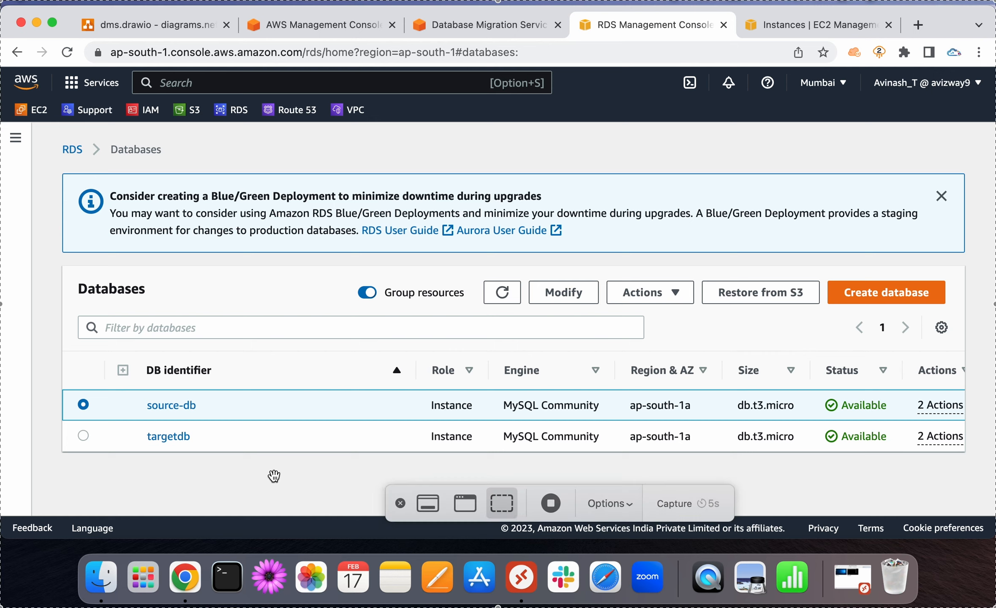